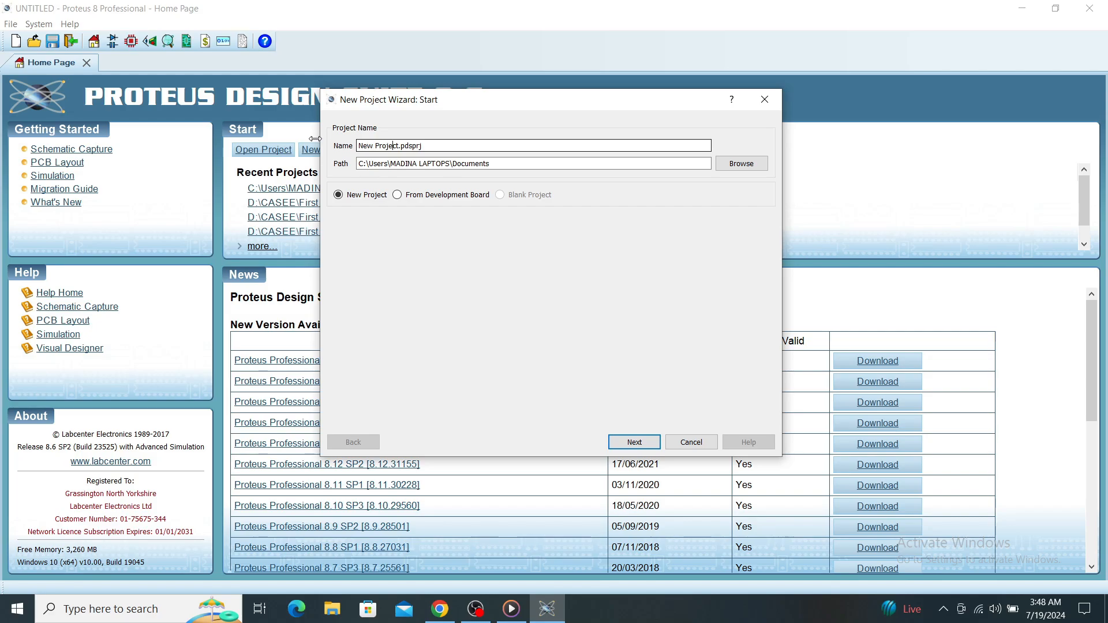
# Name the new project "Ohms Law Simulation" and replace the existing project of that name.
pyautogui.press('BackSpace')
pyautogui.press('BackSpace')
pyautogui.press('BackSpace')
pyautogui.press('BackSpace')
pyautogui.press('BackSpace')
pyautogui.press('BackSpace')
pyautogui.press('BackSpace')
pyautogui.press('BackSpace')
pyautogui.press('BackSpace')
pyautogui.press('BackSpace')
pyautogui.press('BackSpace')
pyautogui.write('Ohms Law Simulation')
pyautogui.click(637, 443)
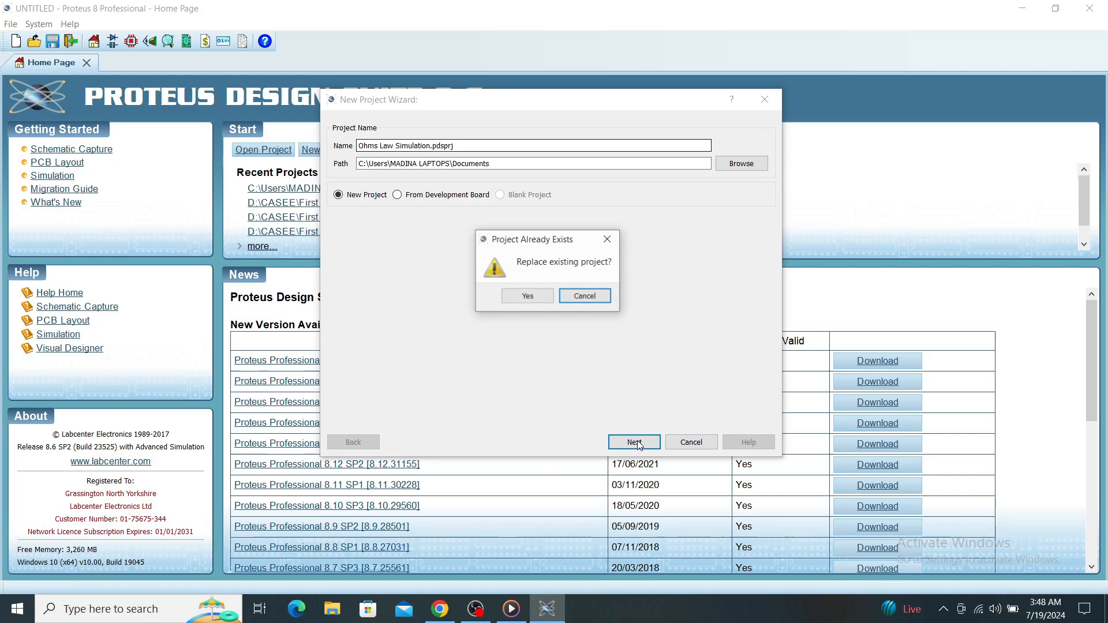
pyautogui.click(547, 300)
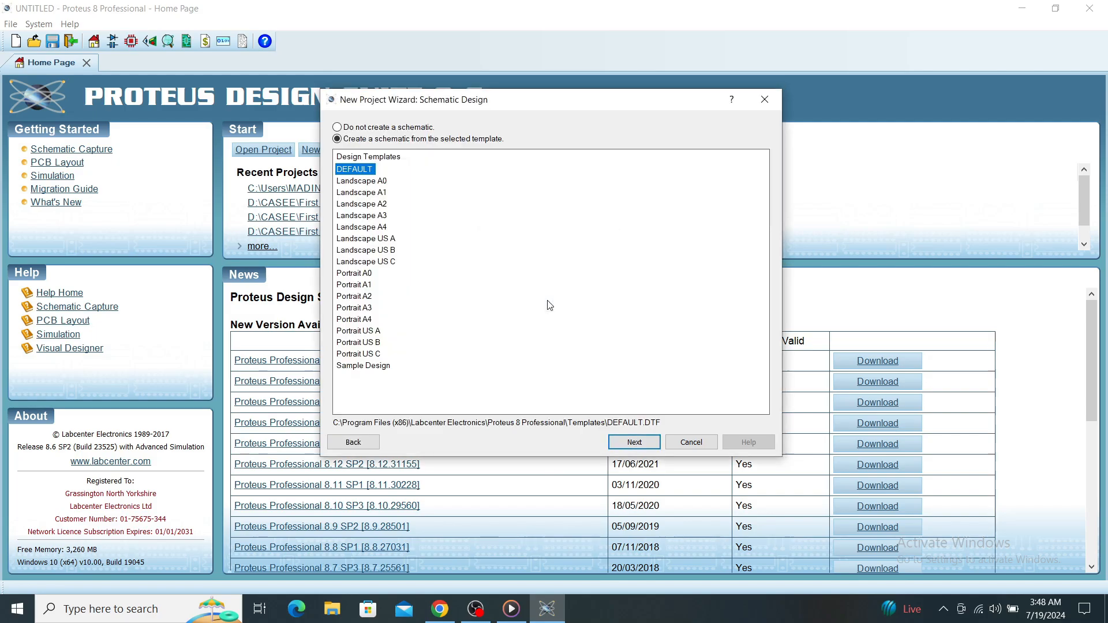
# Create the project with the DEFAULT schematic template, no PCB layout and no firmware project.
pyautogui.click(648, 444)
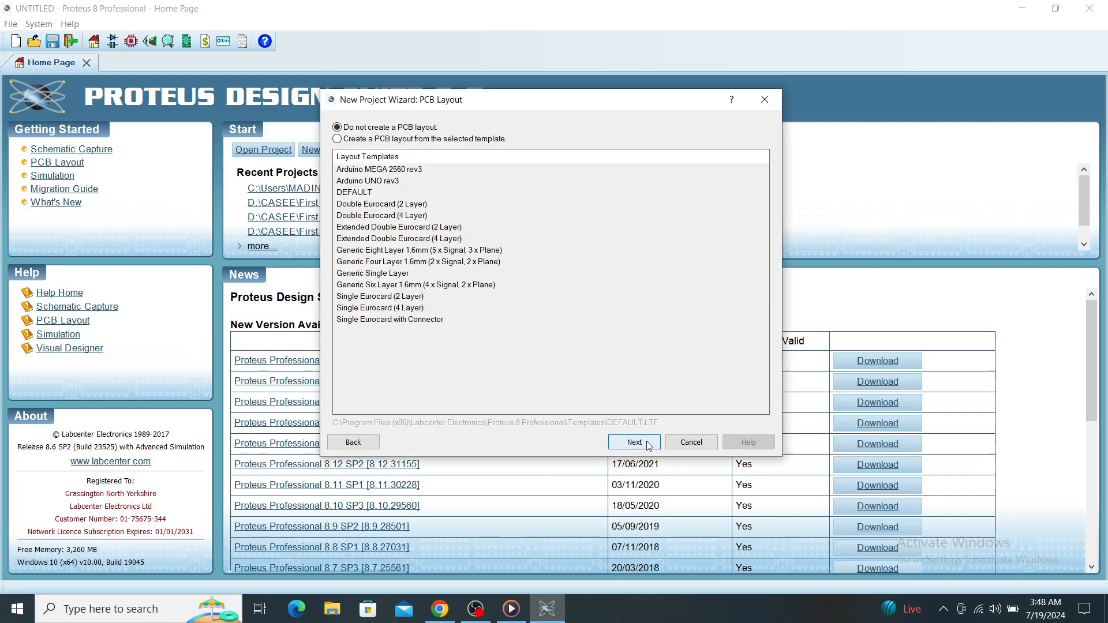
pyautogui.click(649, 446)
pyautogui.click(649, 446)
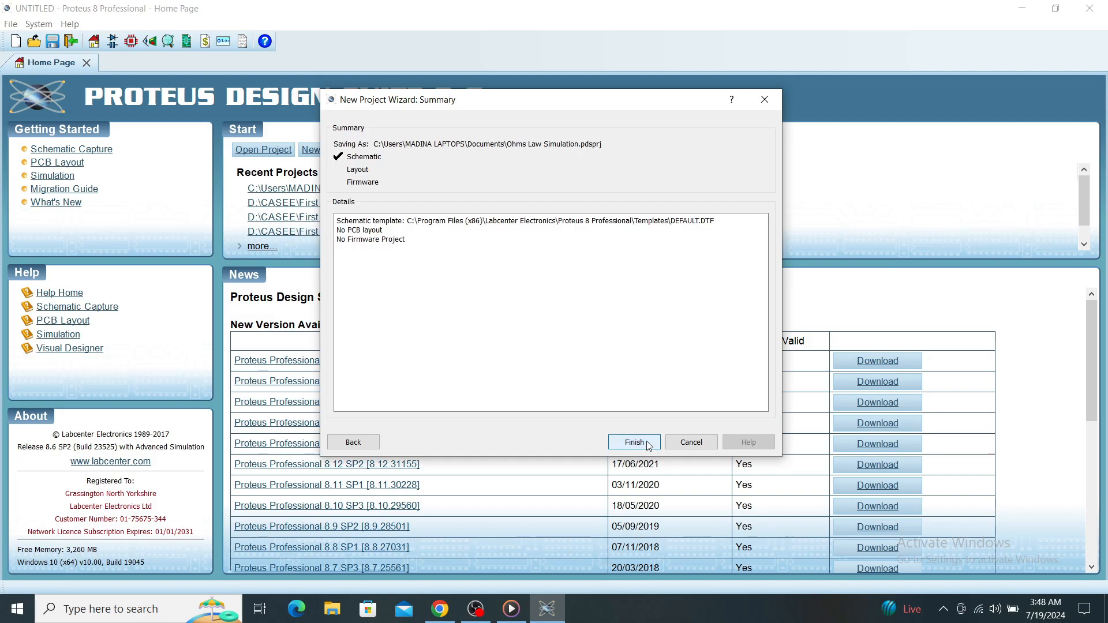
pyautogui.click(648, 444)
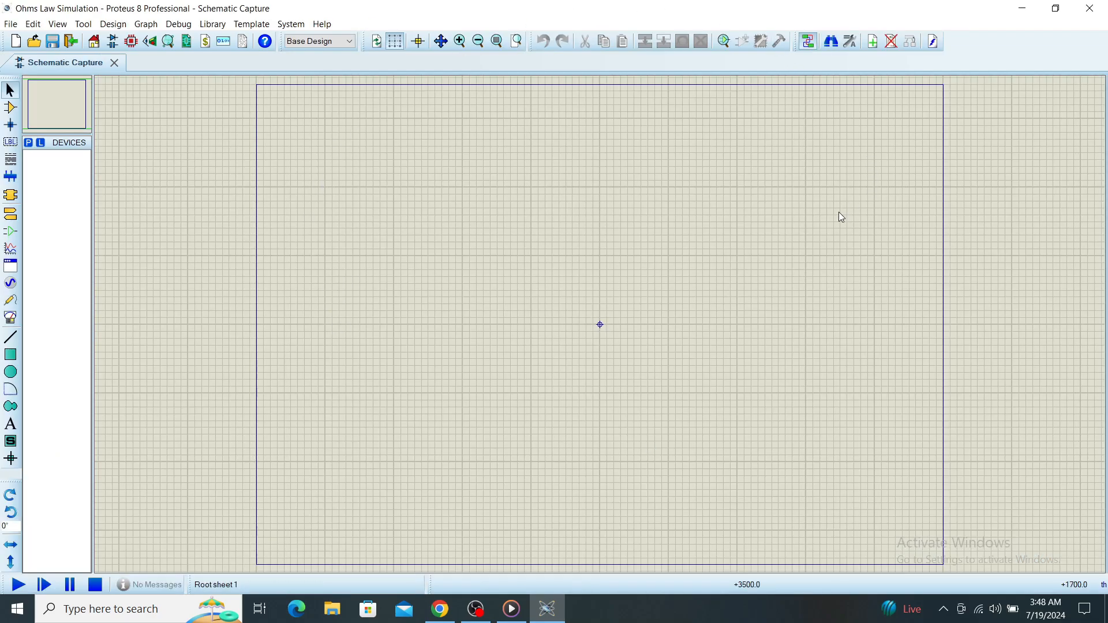
# Search the device library for "Dc source" and add the BATTERY part to the device list.
pyautogui.click(29, 146)
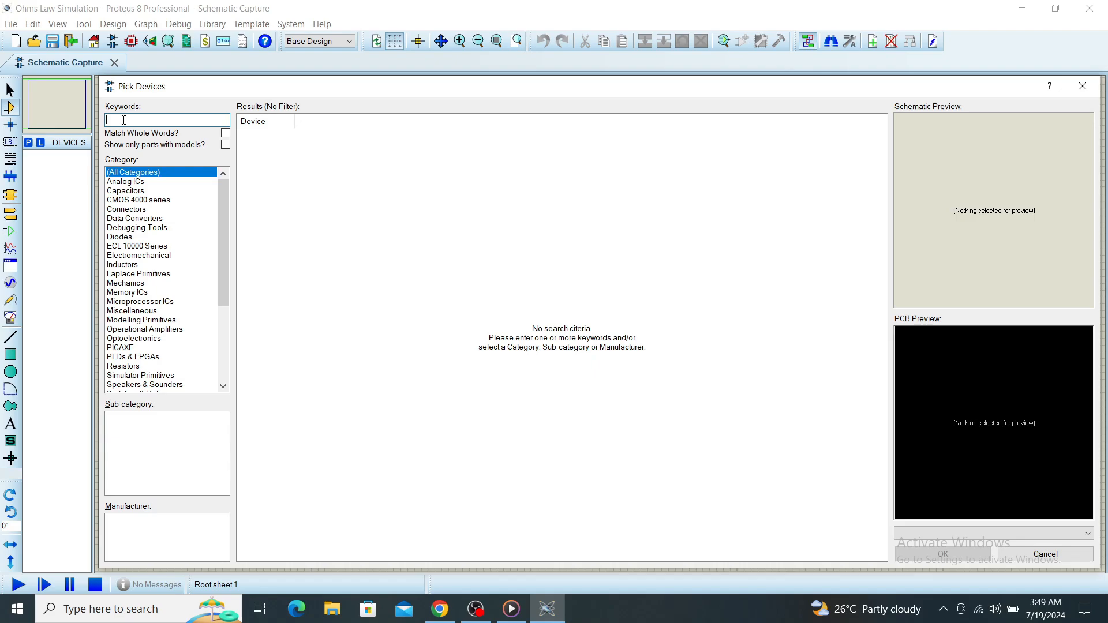
pyautogui.write('D')
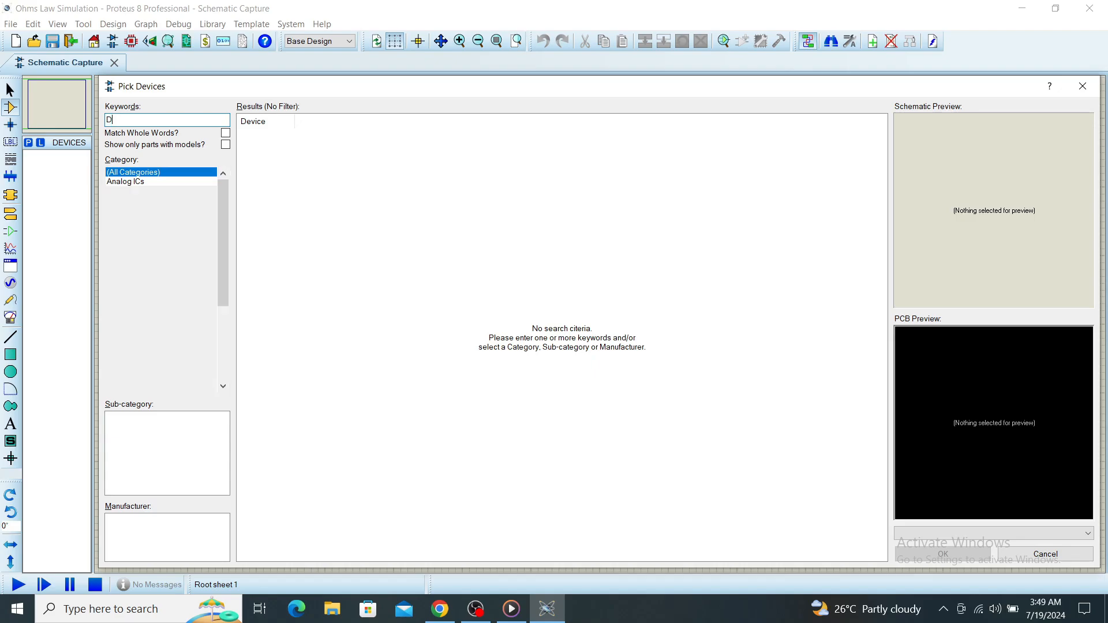
pyautogui.write('c sourc')
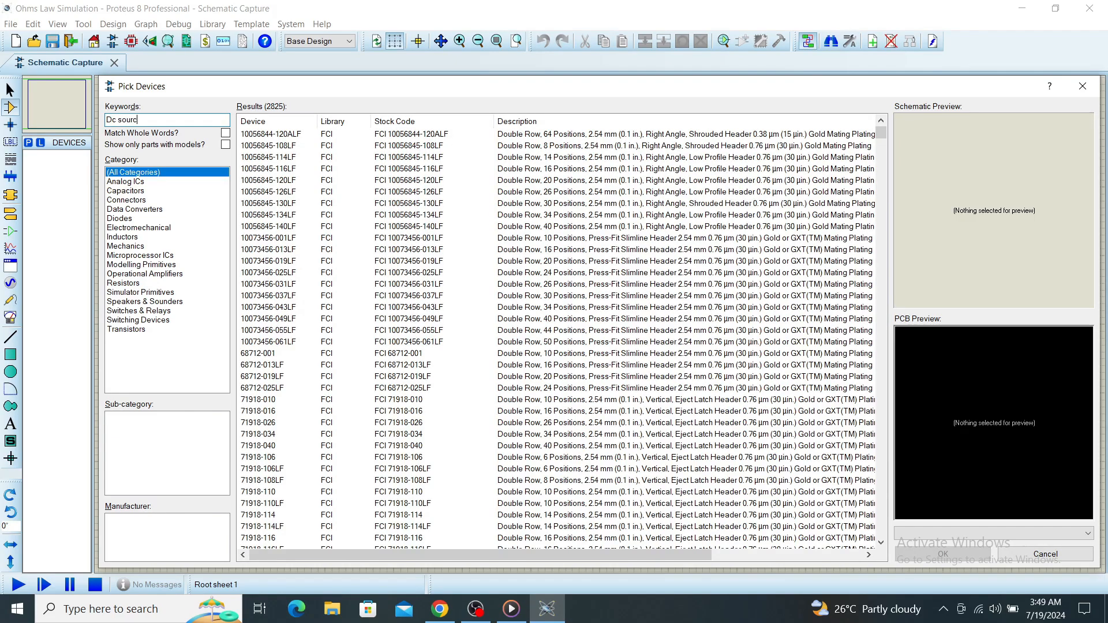
pyautogui.write('e')
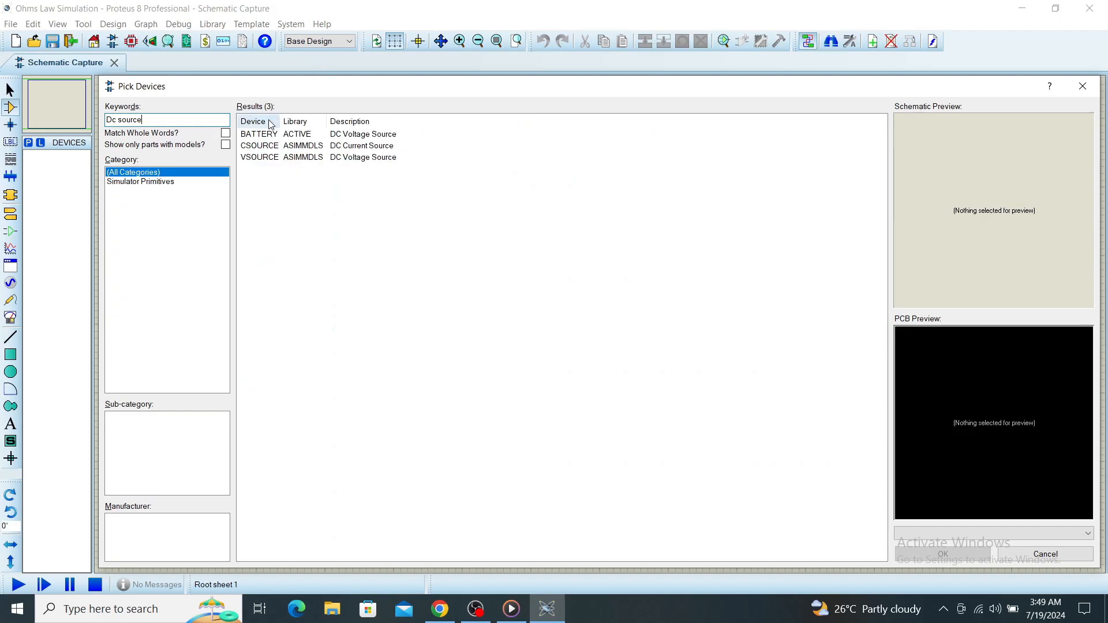
pyautogui.moveTo(262, 139)
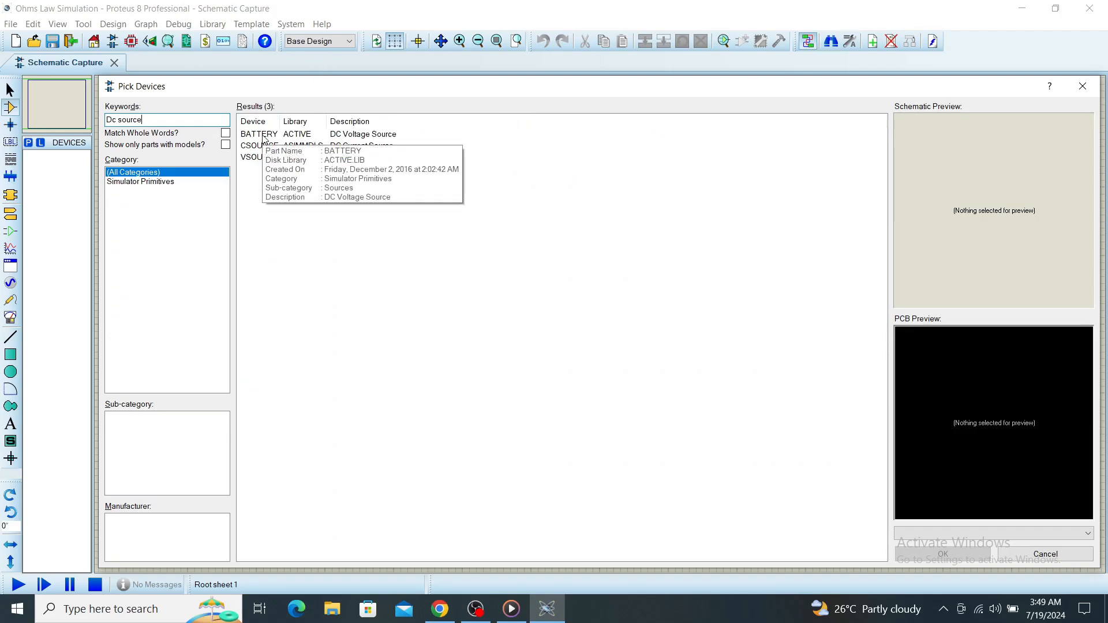
pyautogui.doubleClick(263, 135)
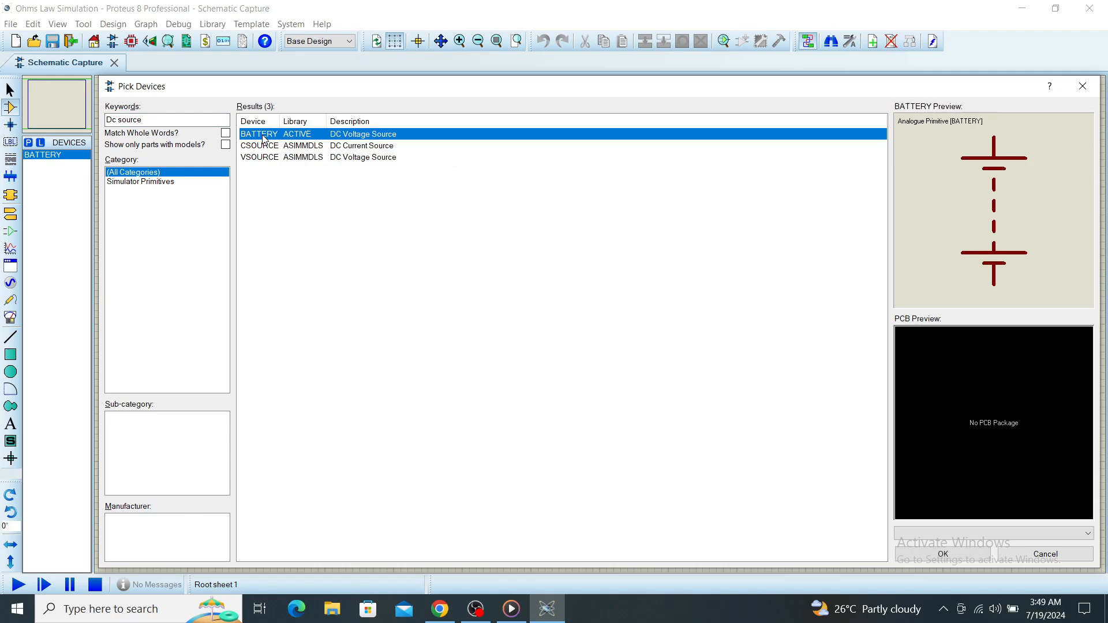
# Search the device library for "resistor", add the 330K RT0805DRD07330KL to the device list and close the device picker.
pyautogui.click(178, 119)
pyautogui.moveTo(178, 119); pyautogui.dragTo(106, 120)
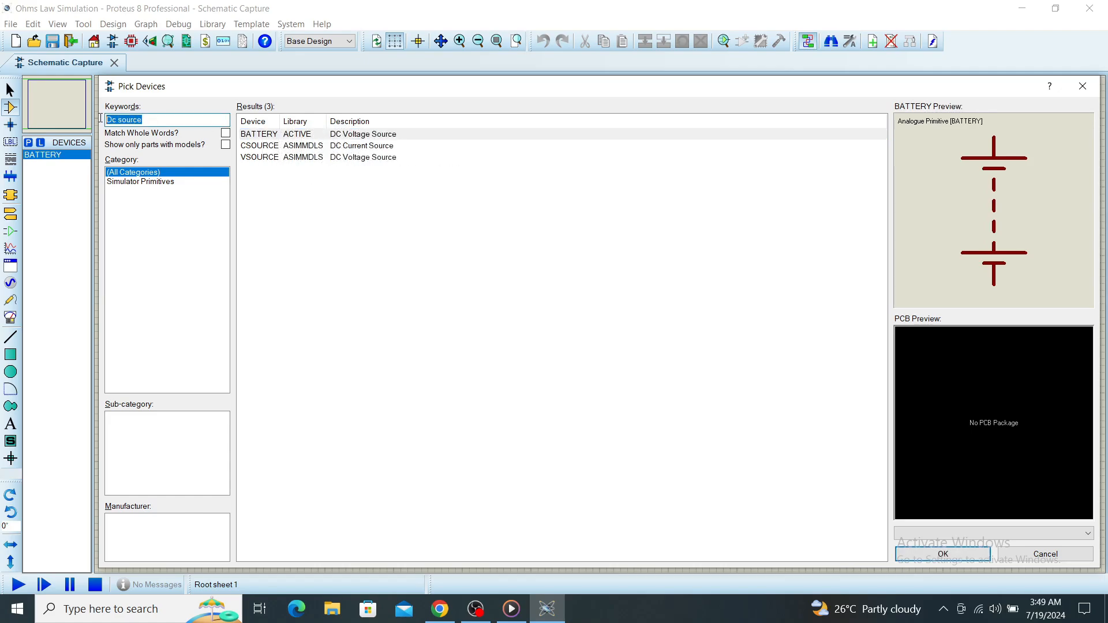
pyautogui.write('resistor')
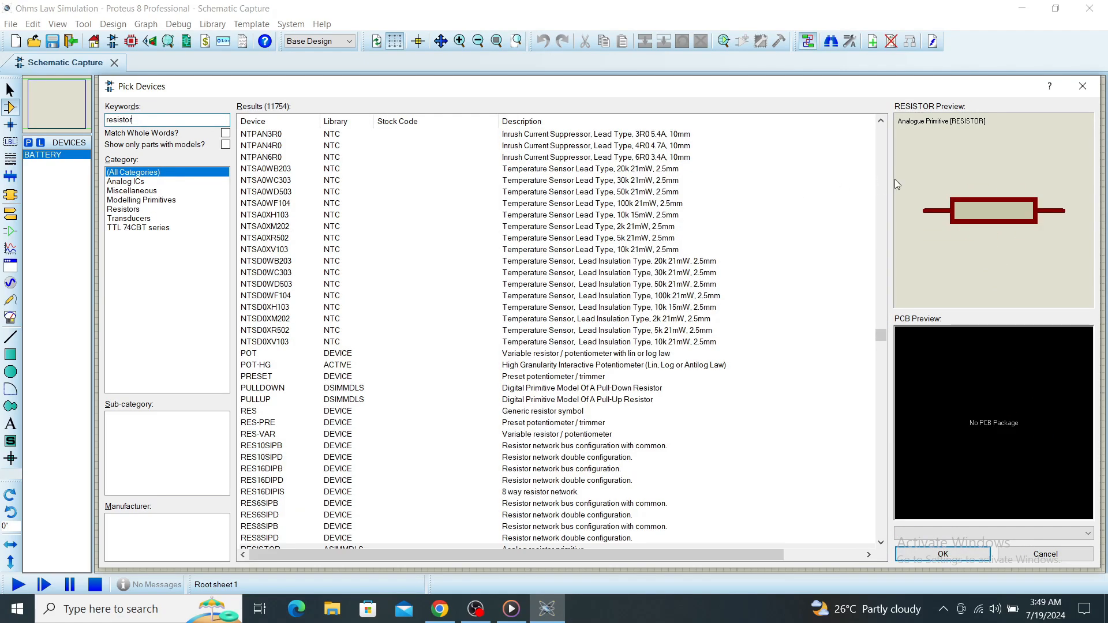
pyautogui.click(309, 137)
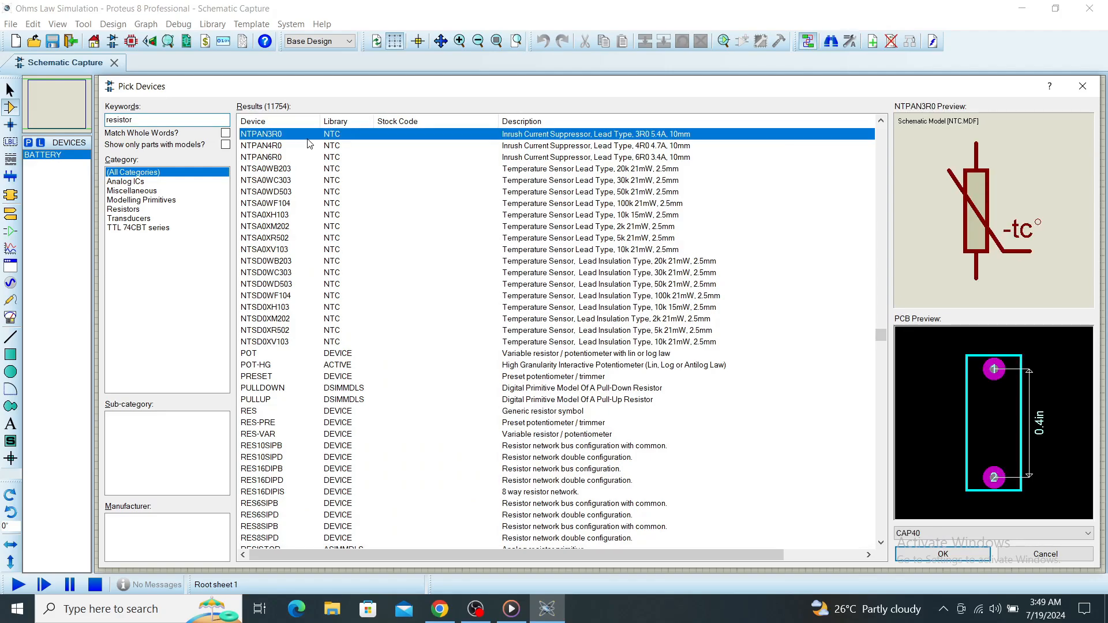
pyautogui.click(318, 355)
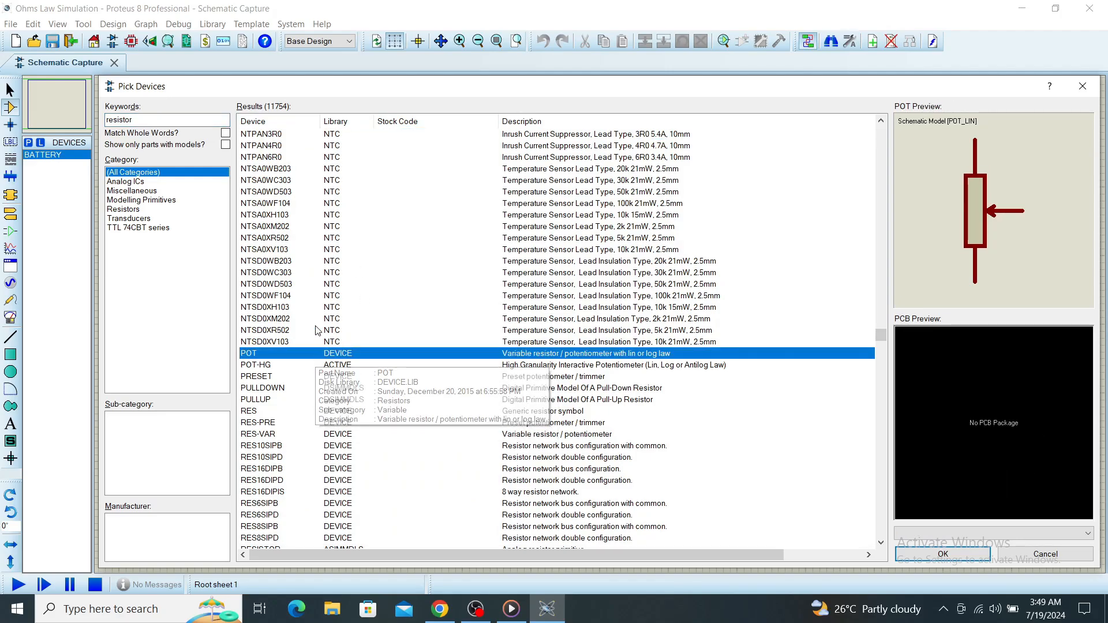
pyautogui.scroll(-4, 308, 230)
pyautogui.click(312, 308)
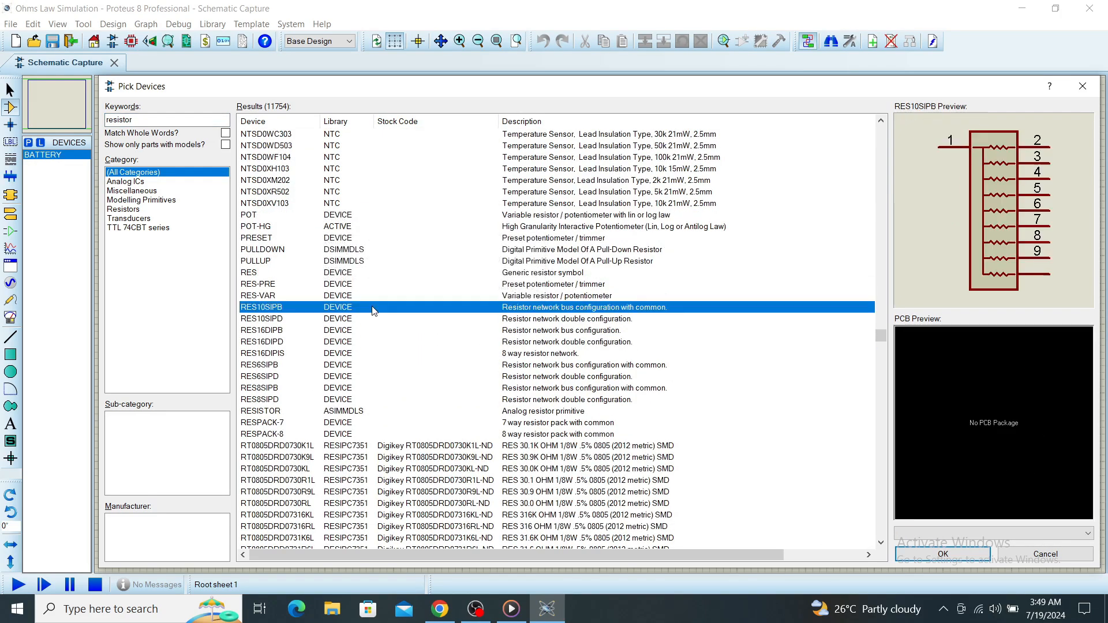
pyautogui.scroll(-7, 334, 358)
pyautogui.click(334, 365)
pyautogui.scroll(-3, 334, 365)
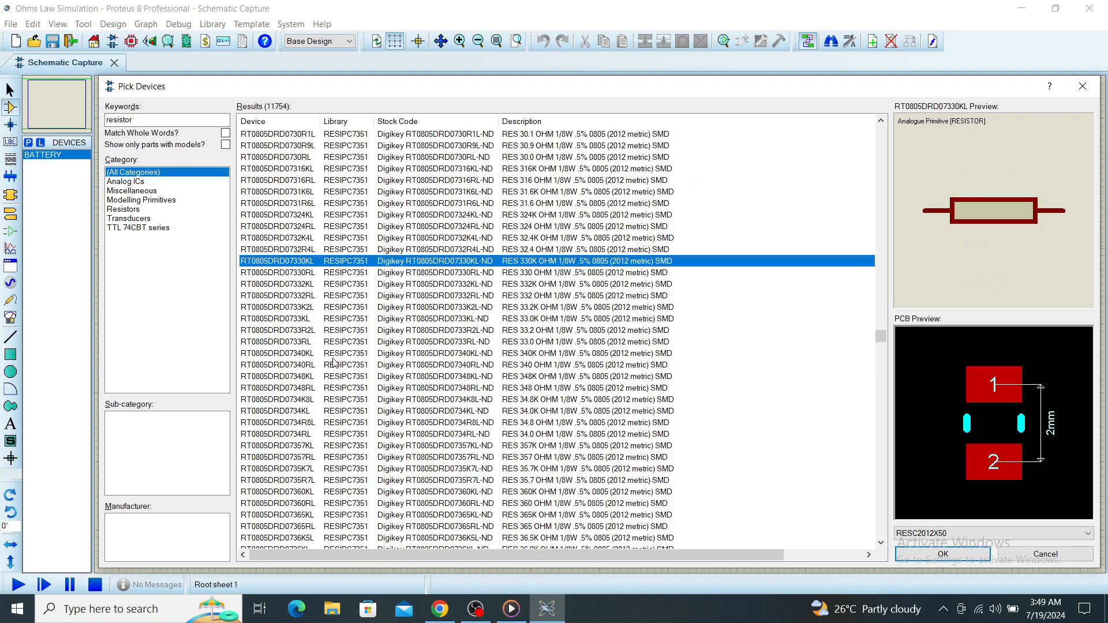
pyautogui.doubleClick(389, 266)
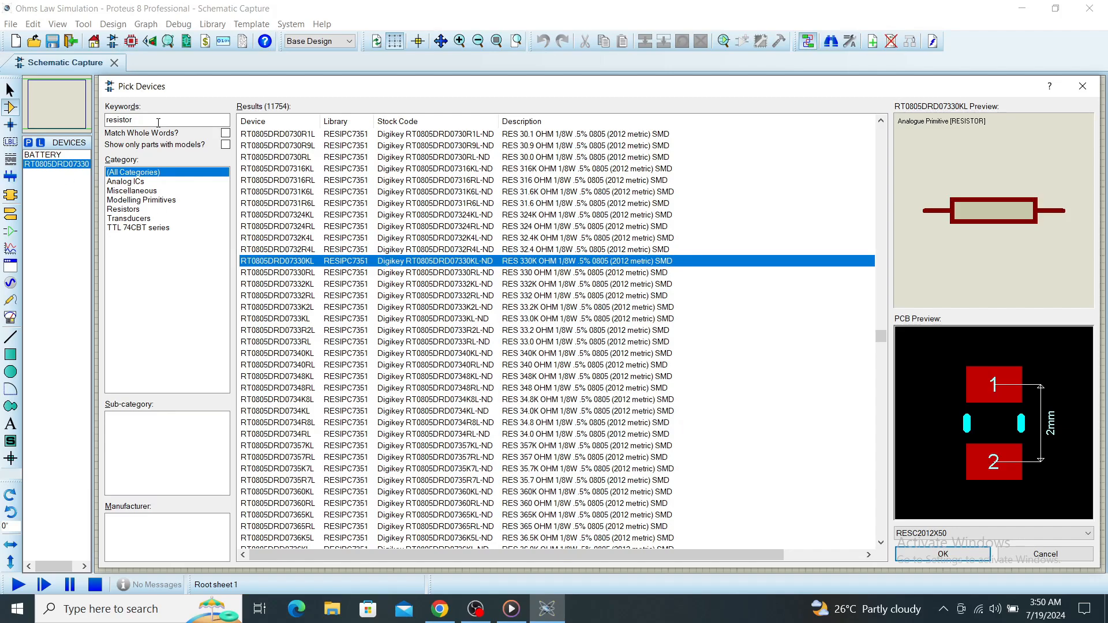
pyautogui.doubleClick(110, 120)
pyautogui.press('BackSpace')
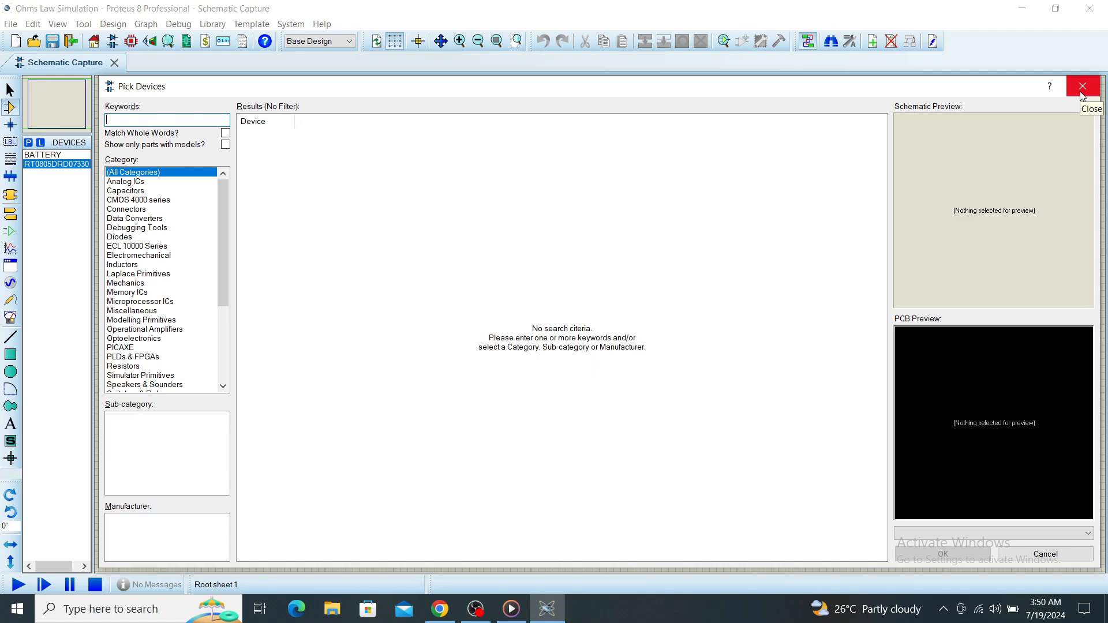
pyautogui.click(1083, 87)
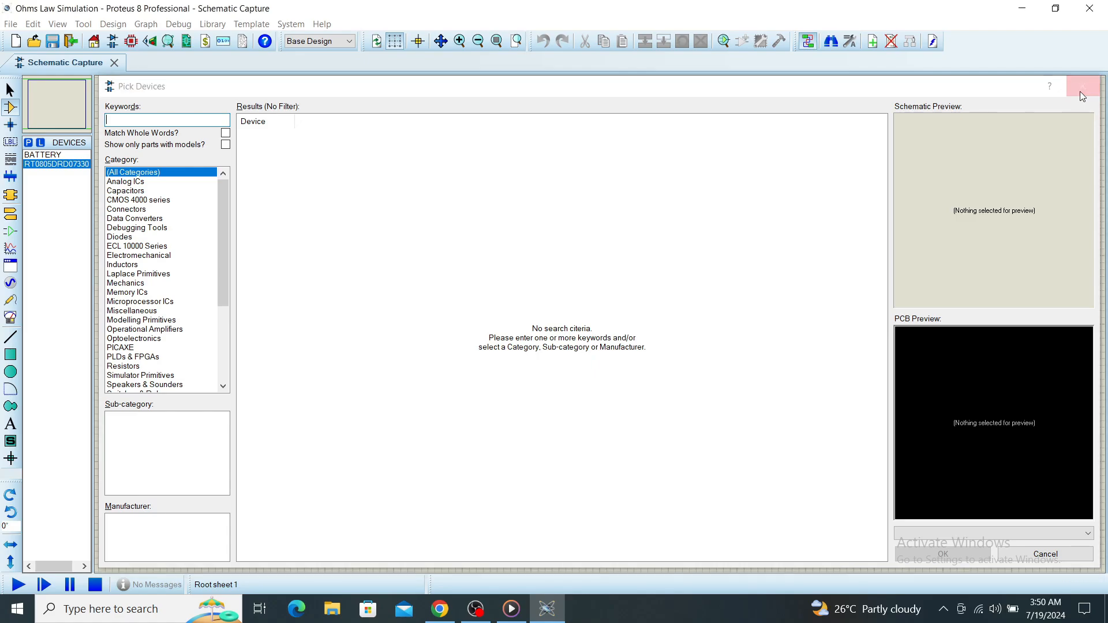
# Place the battery left of the sheet's centre and the 330k resistor to the right of it.
pyautogui.click(41, 155)
pyautogui.click(441, 280)
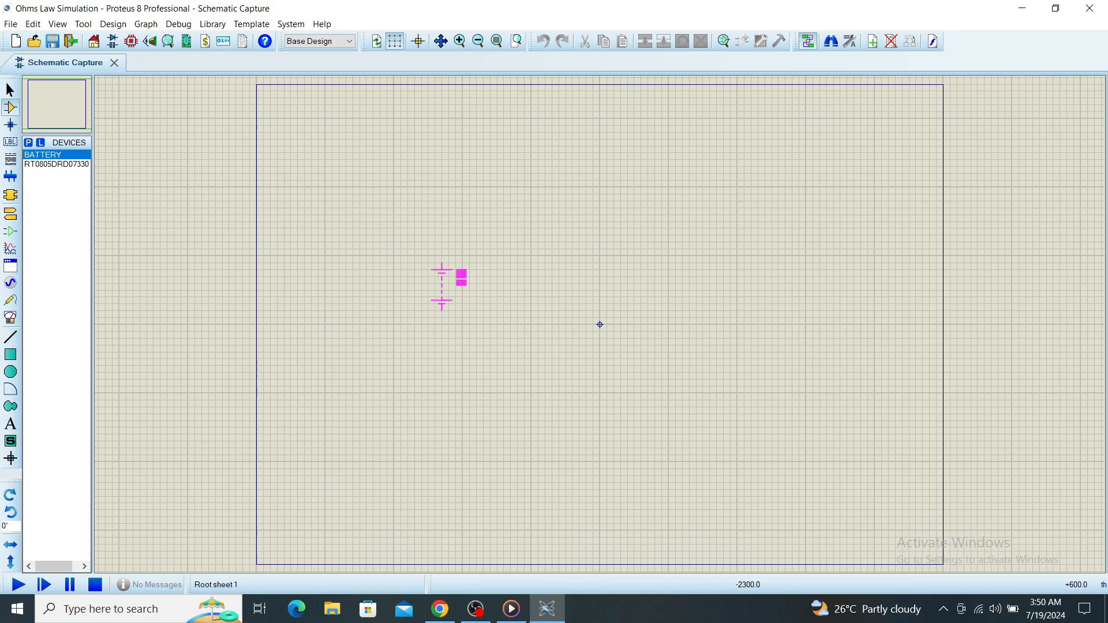
pyautogui.click(442, 283)
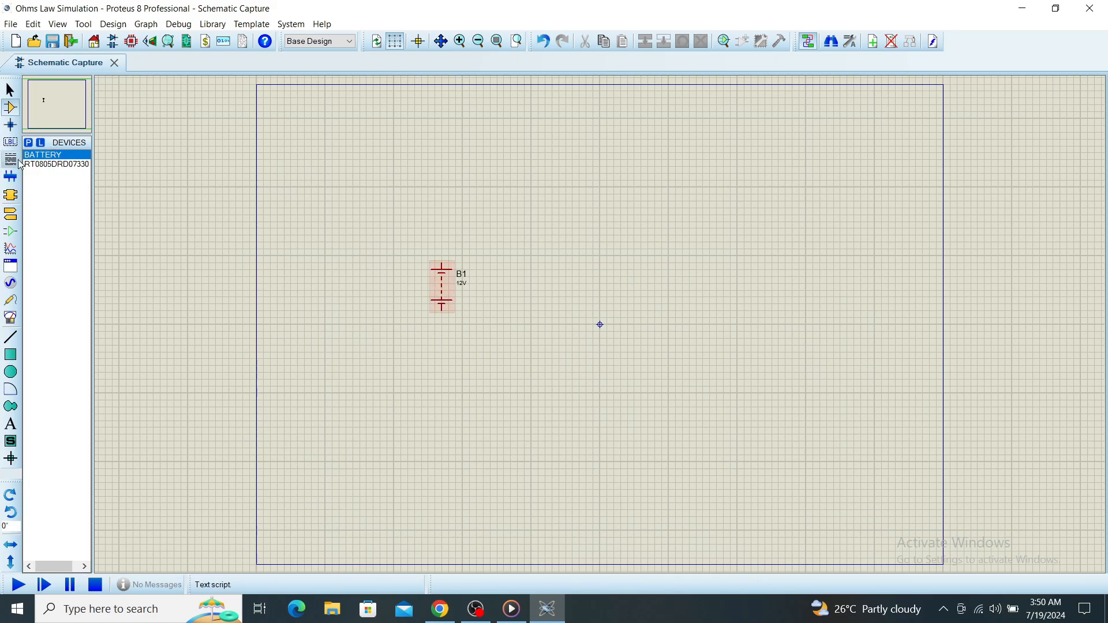
pyautogui.click(55, 164)
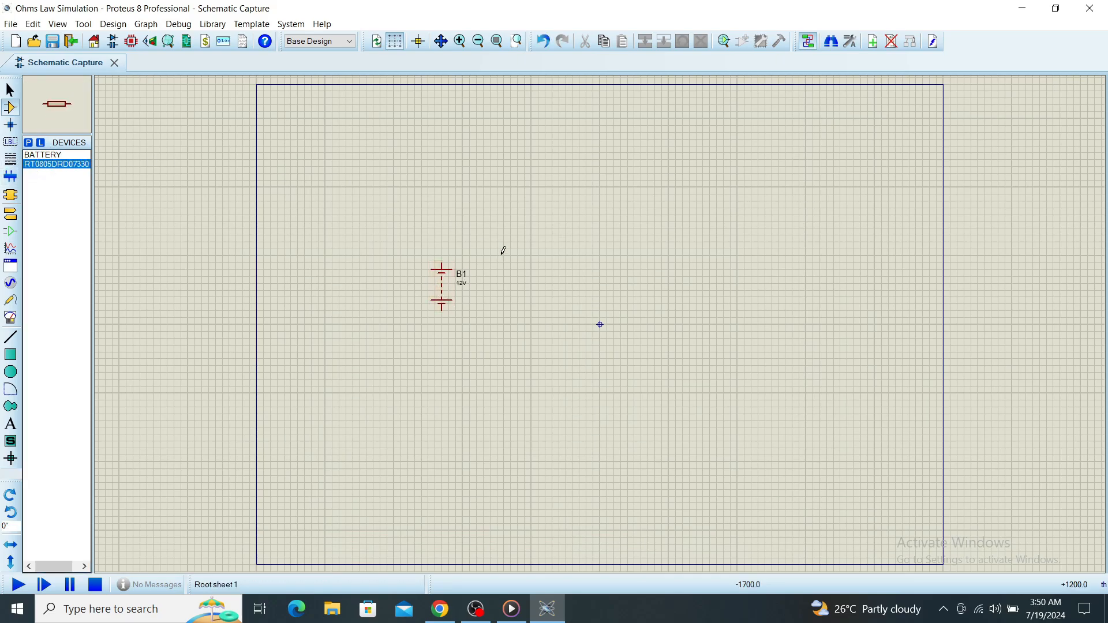
pyautogui.click(626, 284)
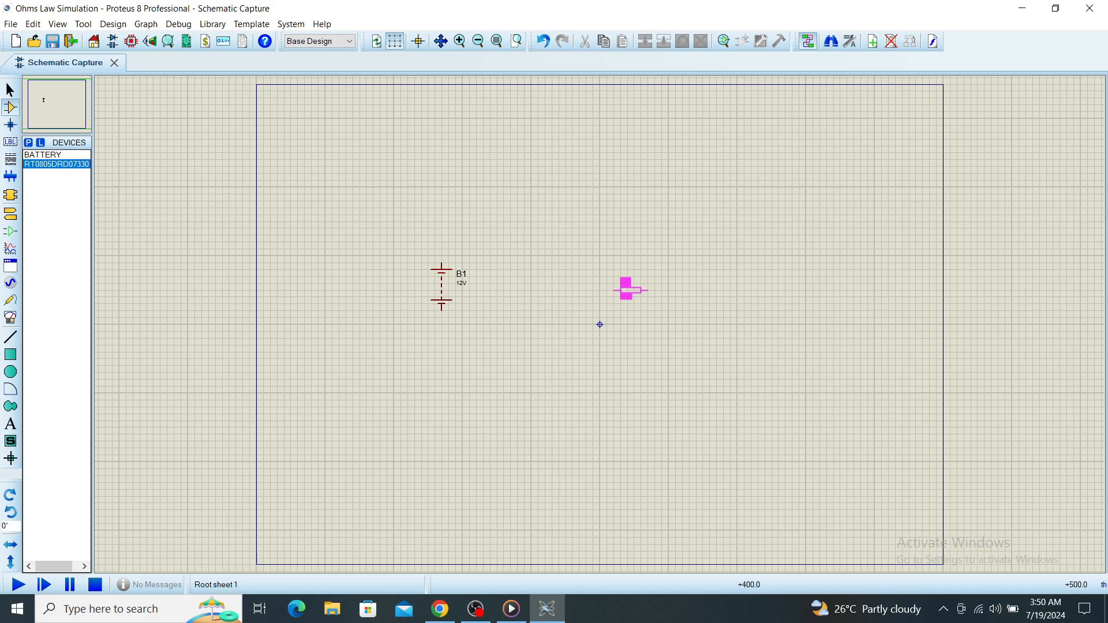
pyautogui.click(627, 286)
# Rotate resistor R1 anti-clockwise to vertical and move it closer to the battery.
pyautogui.rightClick(640, 285)
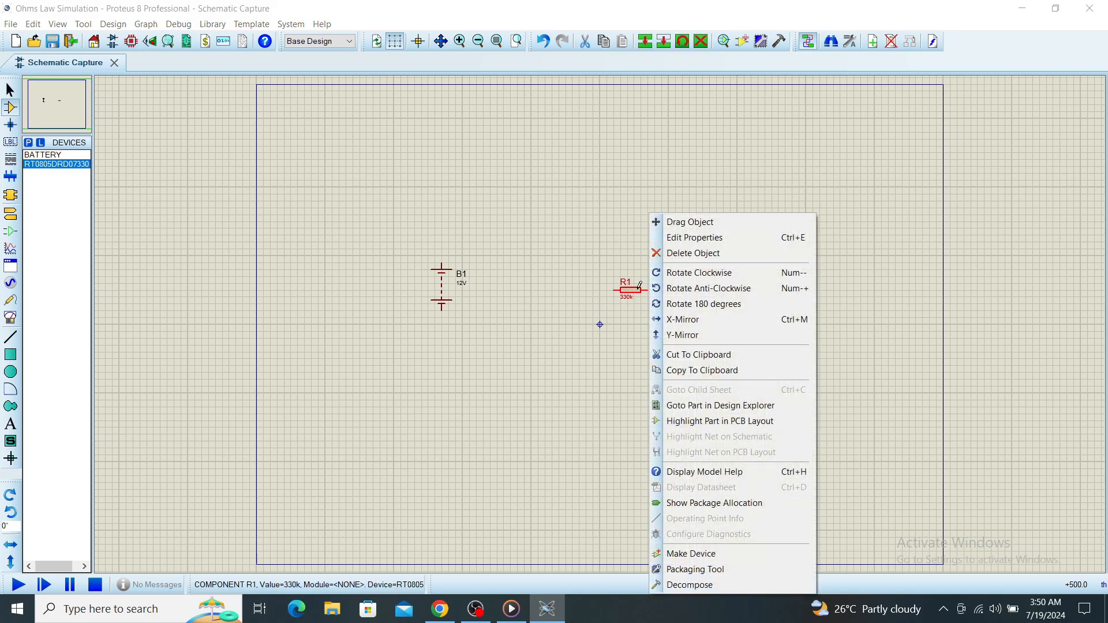
pyautogui.click(719, 290)
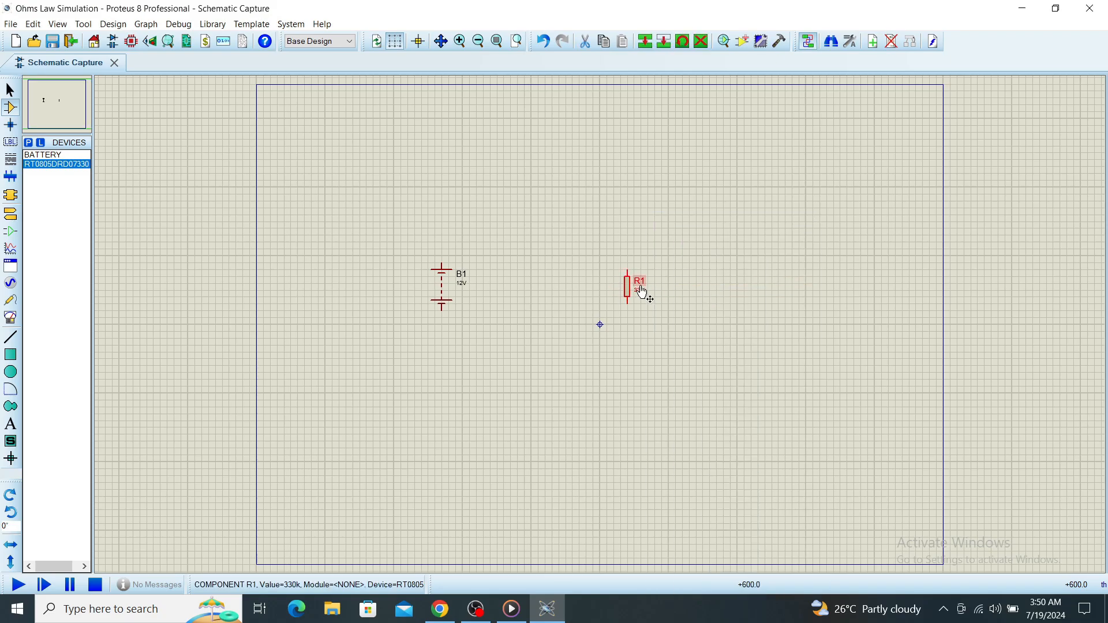
pyautogui.moveTo(628, 285); pyautogui.dragTo(593, 287)
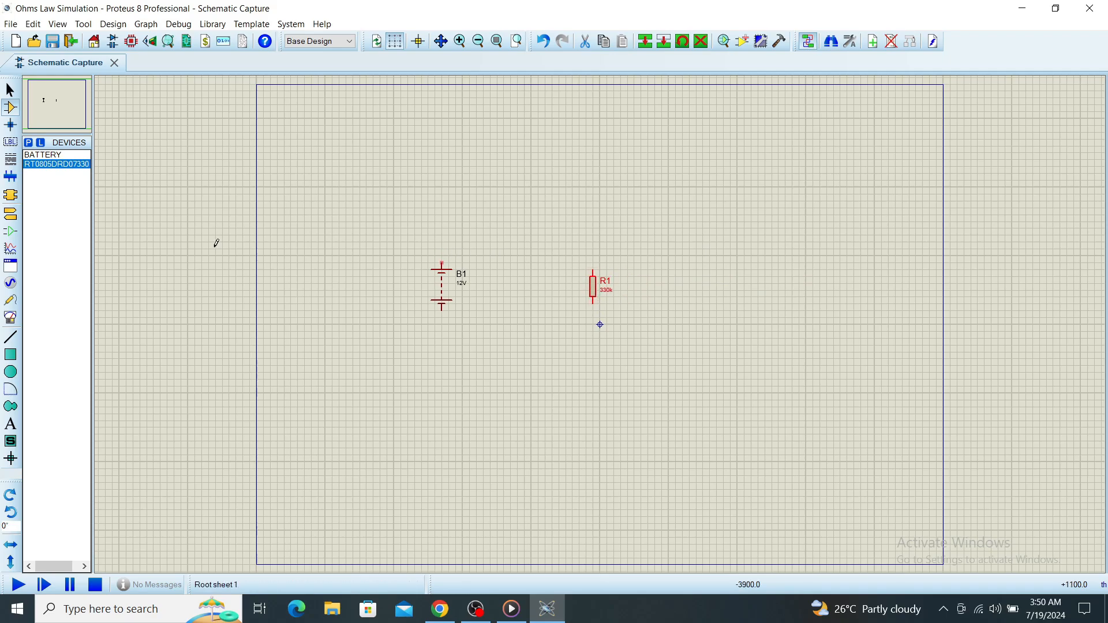
# Place a DC ammeter above and between the battery and the resistor.
pyautogui.click(16, 320)
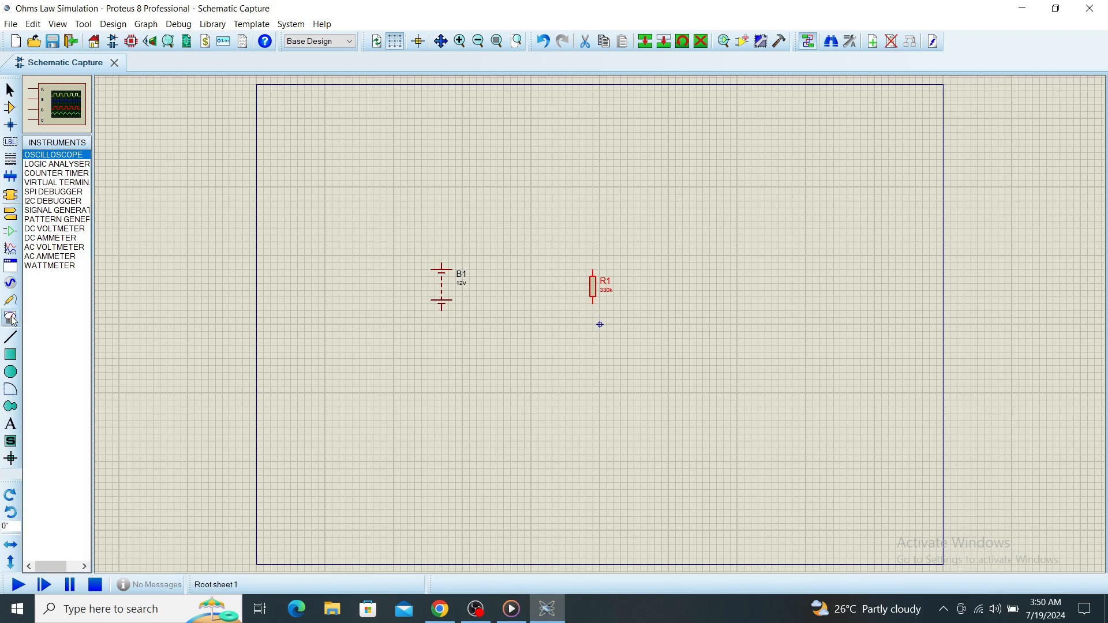
pyautogui.click(45, 237)
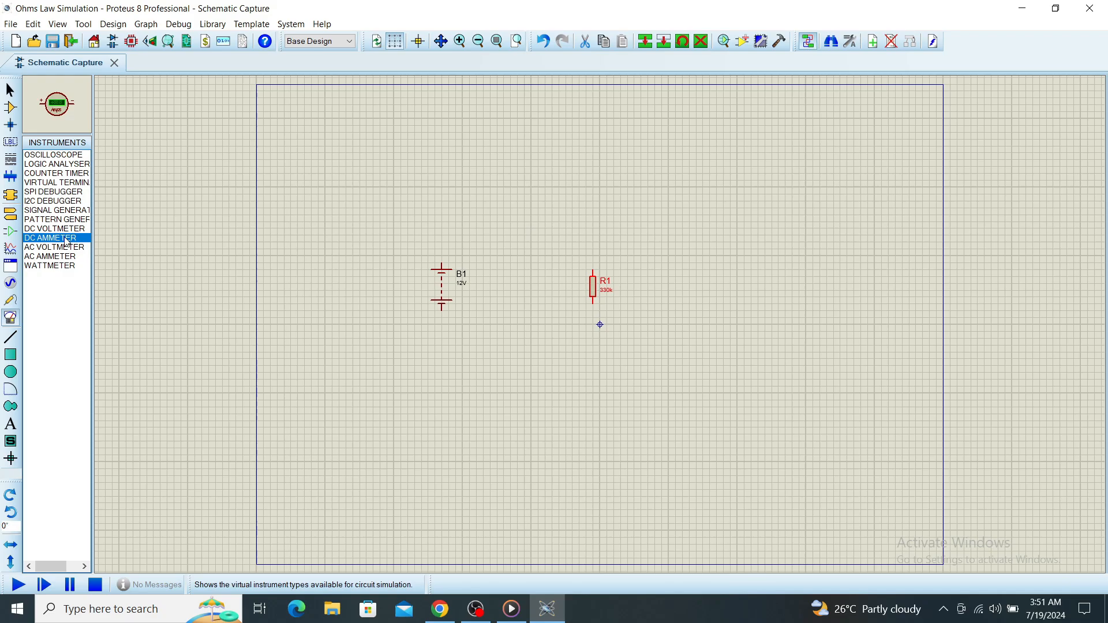
pyautogui.click(514, 236)
pyautogui.click(516, 233)
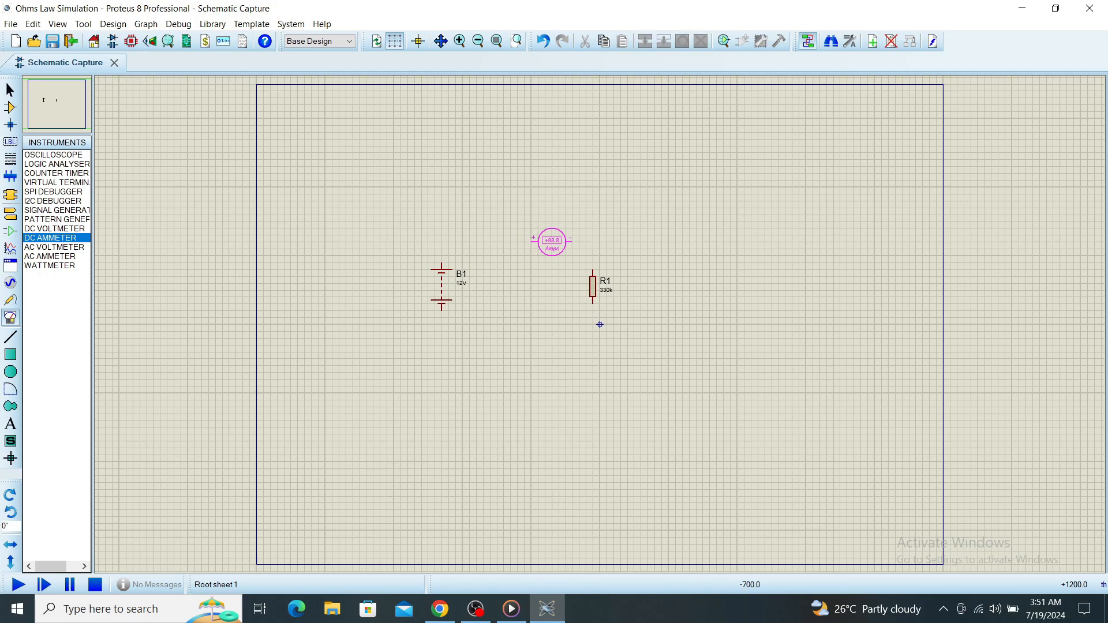
pyautogui.click(552, 241)
# Place a DC voltmeter between the battery and the resistor, below the ammeter.
pyautogui.click(55, 229)
pyautogui.click(497, 283)
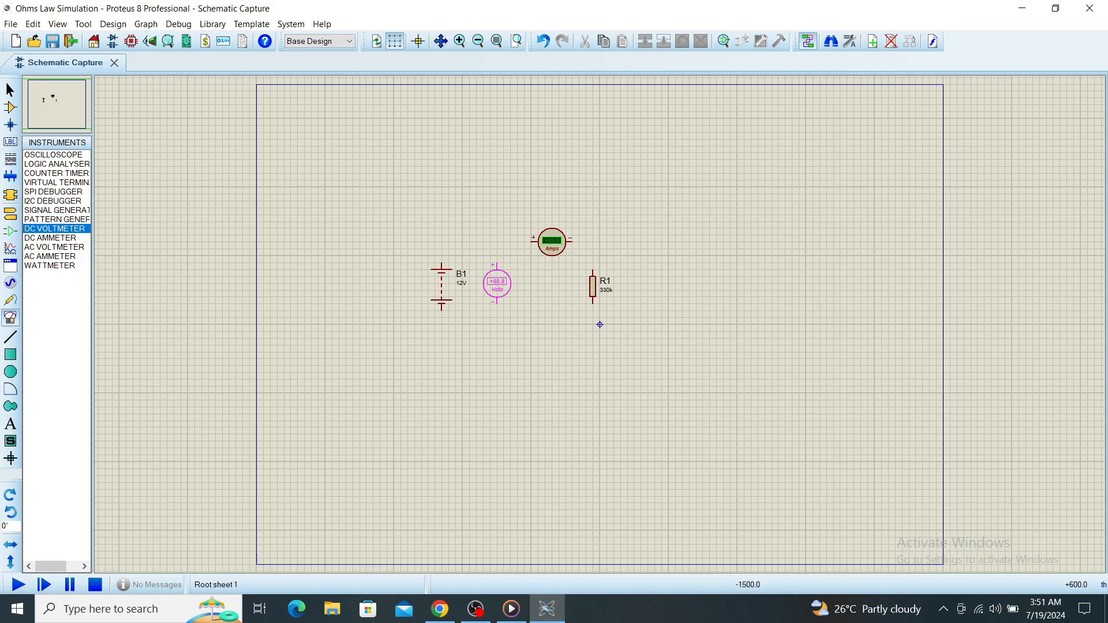
pyautogui.click(497, 283)
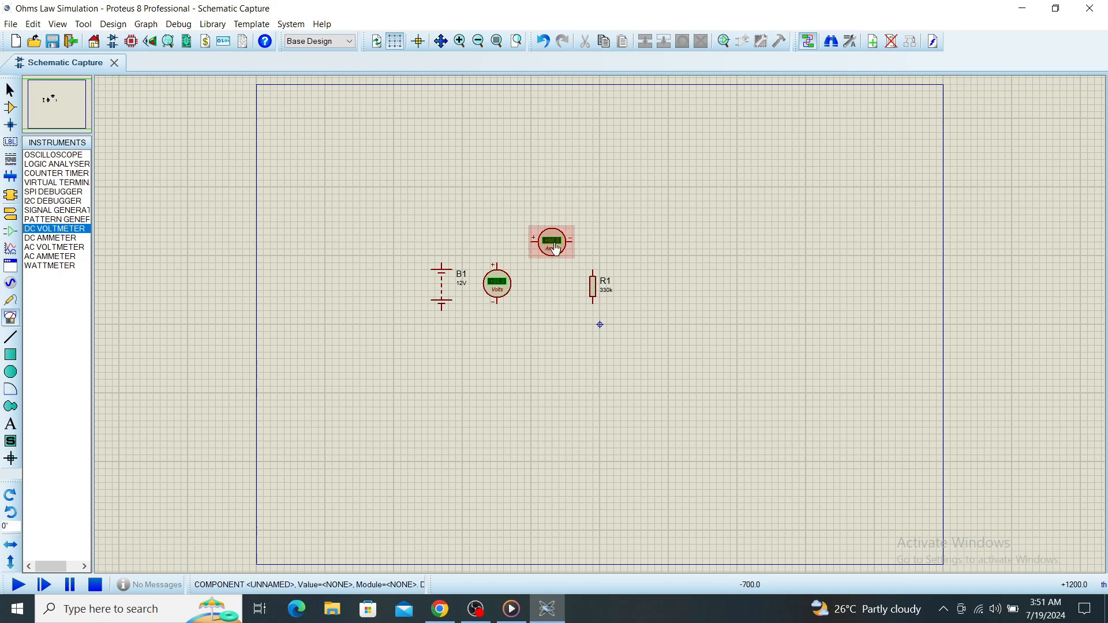
# Wire battery B1, the DC ammeter and resistor R1 in a series loop, with the battery's positive terminal to the ammeter's plus terminal.
pyautogui.click(442, 257)
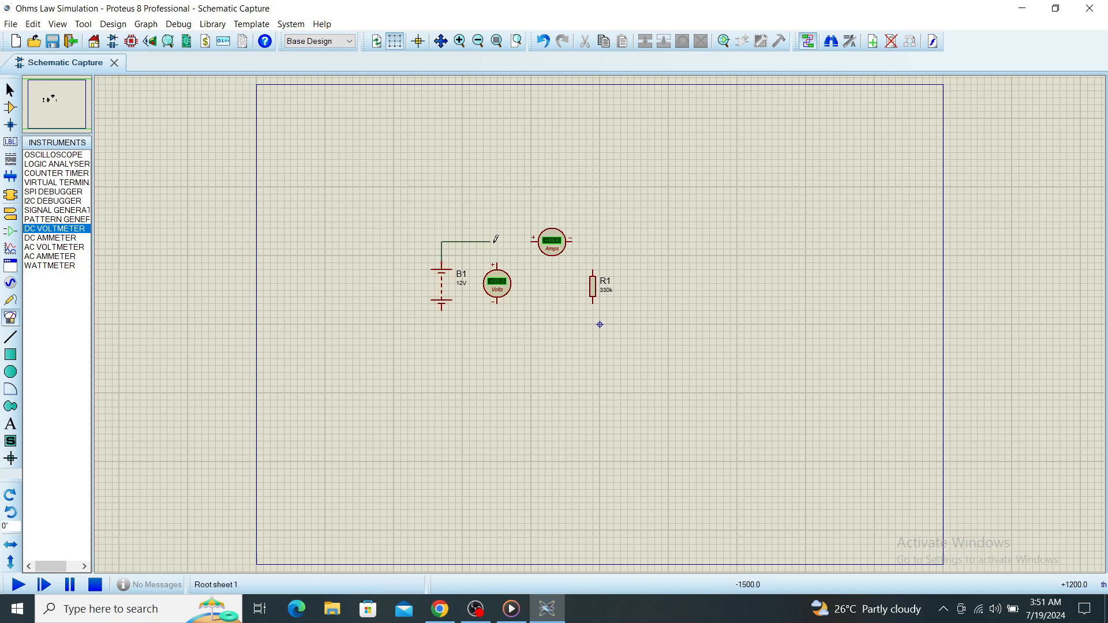
pyautogui.click(532, 242)
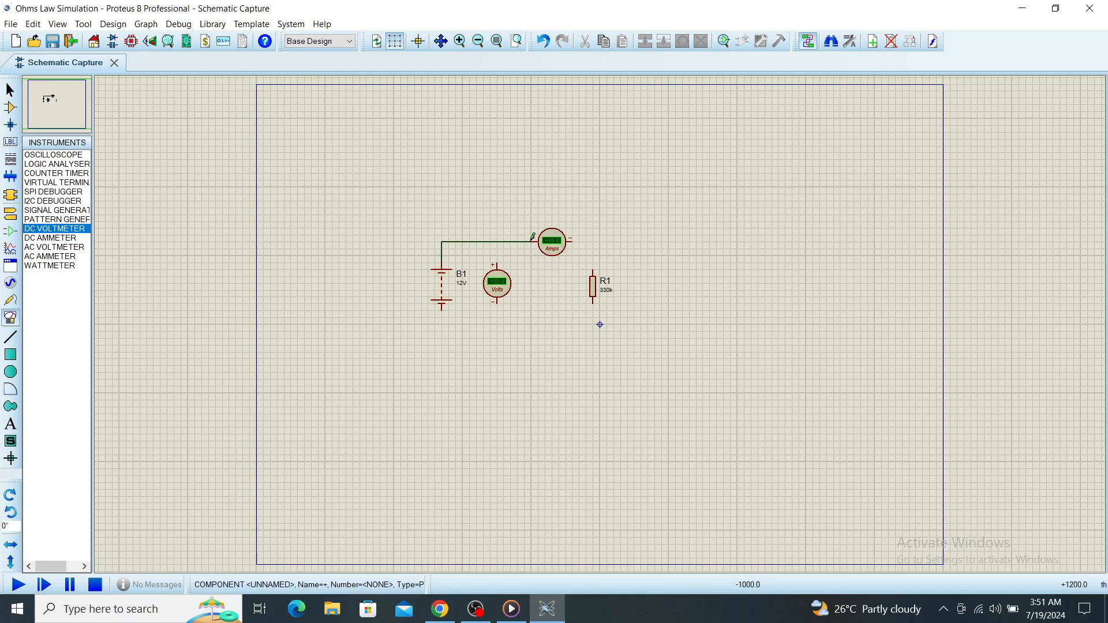
pyautogui.click(572, 239)
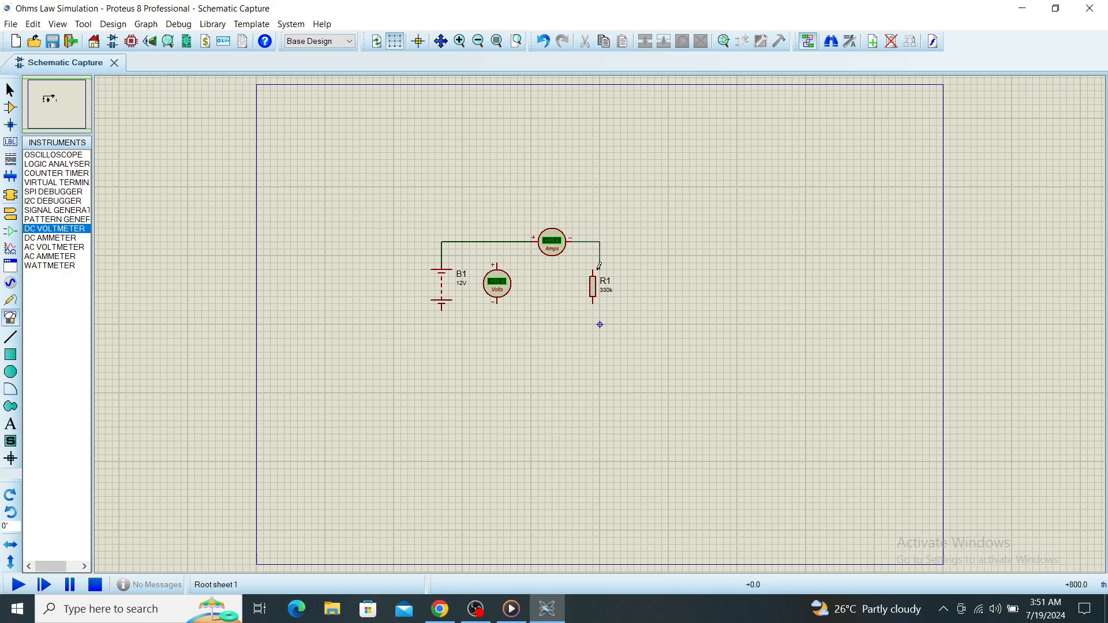
pyautogui.click(596, 269)
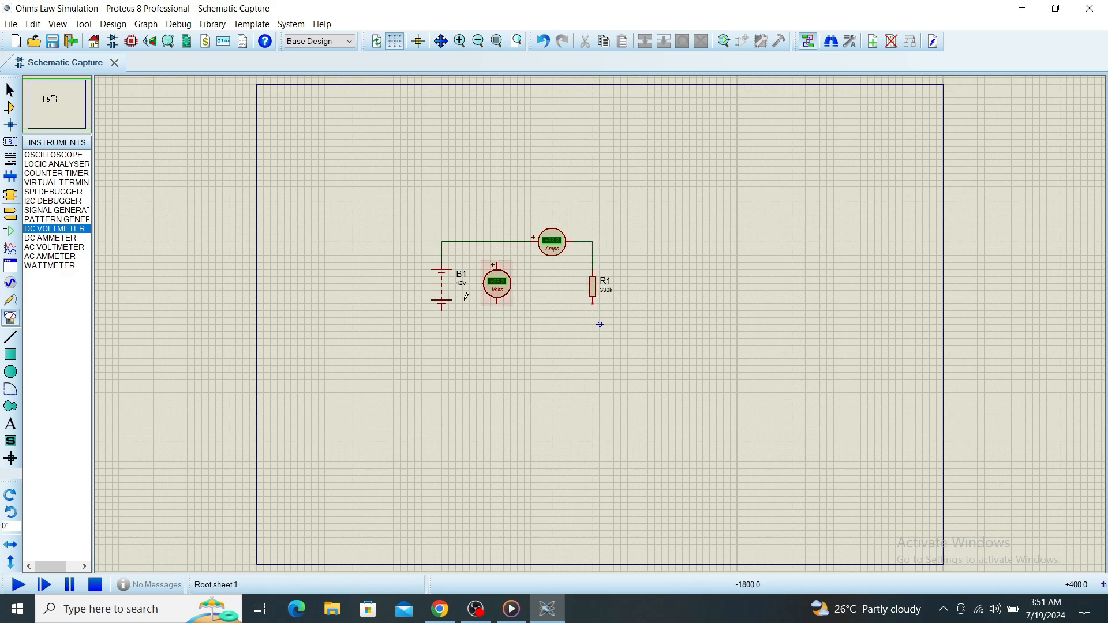
pyautogui.click(442, 308)
pyautogui.click(593, 307)
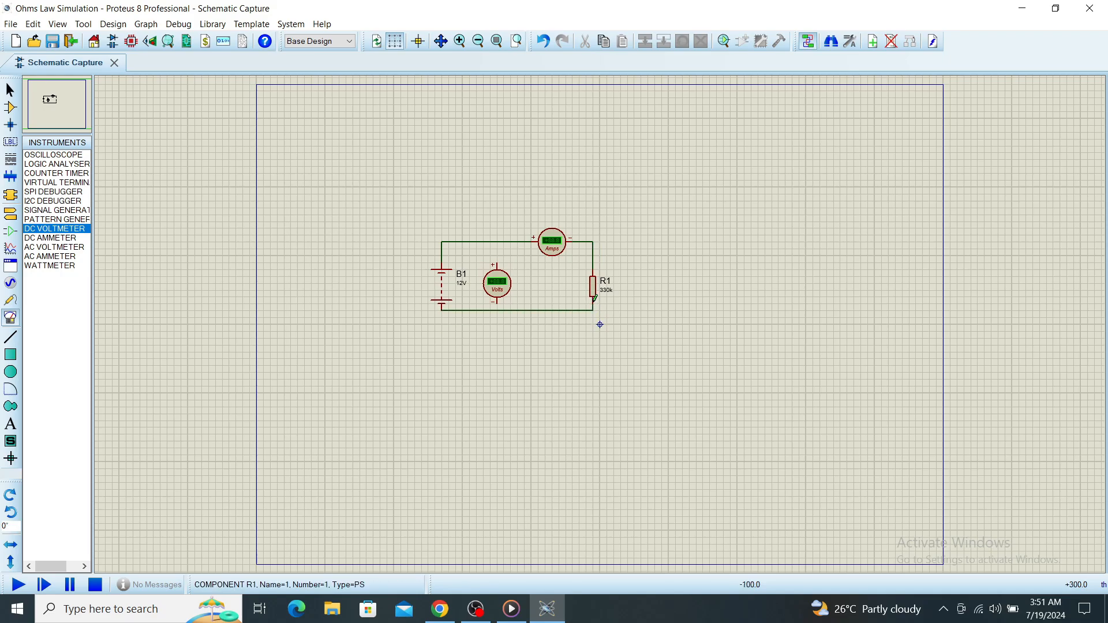
# Connect the DC voltmeter in parallel with the battery, joining its plus terminal to the upper wire and its minus terminal to the lower wire.
pyautogui.click(497, 260)
pyautogui.click(497, 242)
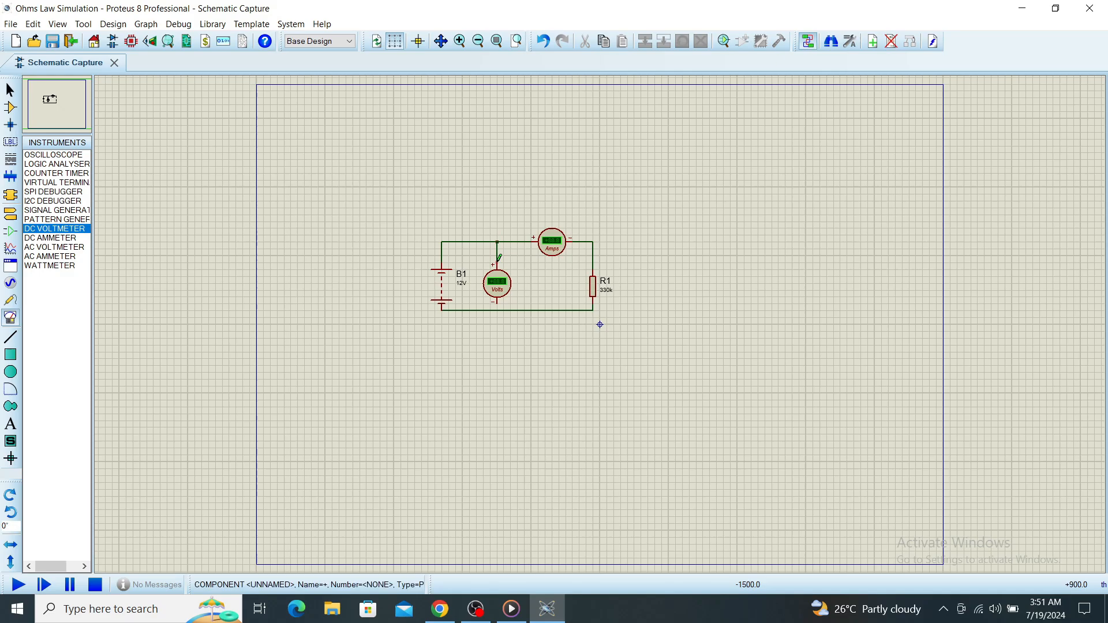
pyautogui.click(497, 304)
pyautogui.click(497, 310)
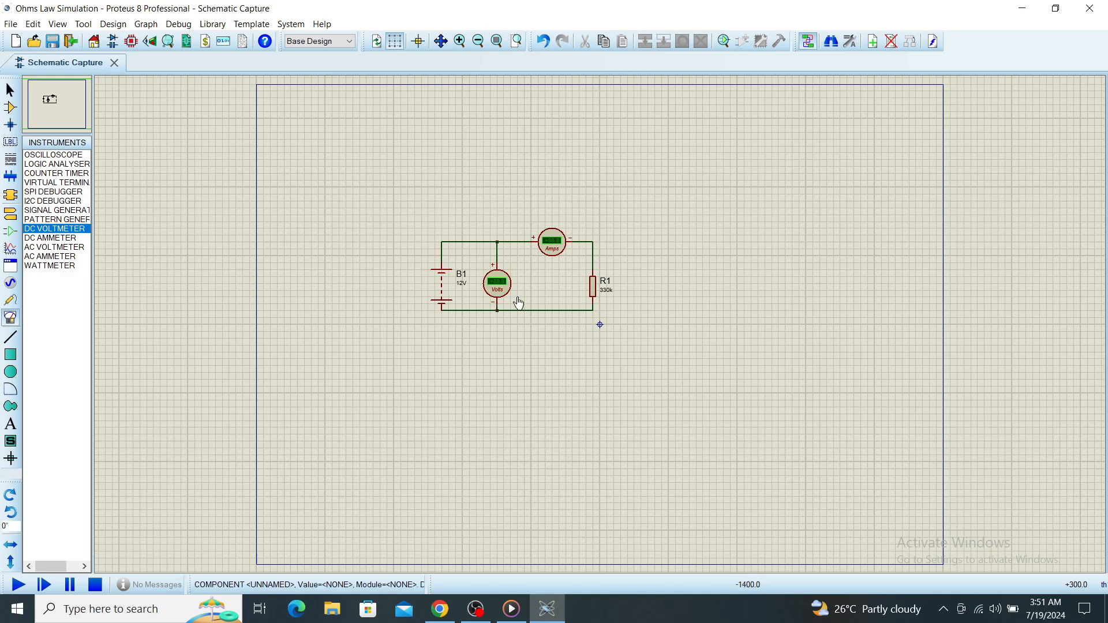
# Set the value of resistor R1 to 200.
pyautogui.scroll(1, 518, 297)
pyautogui.scroll(1, 707, 327)
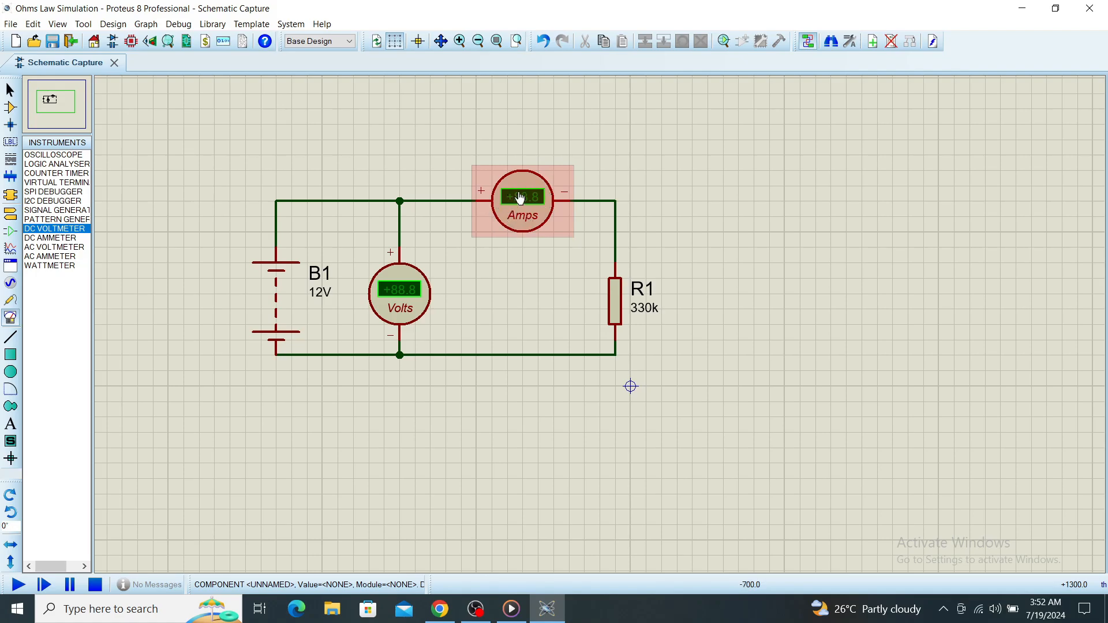
pyautogui.click(648, 319)
pyautogui.click(649, 317)
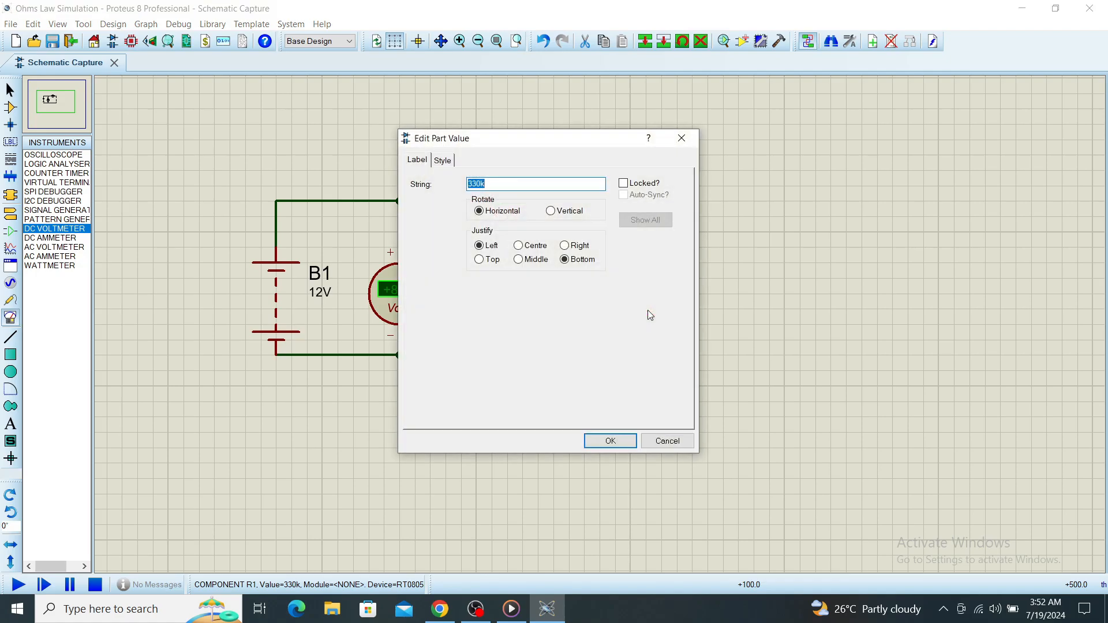
pyautogui.click(508, 183)
pyautogui.doubleClick(481, 181)
pyautogui.write('200')
pyautogui.press('Return')
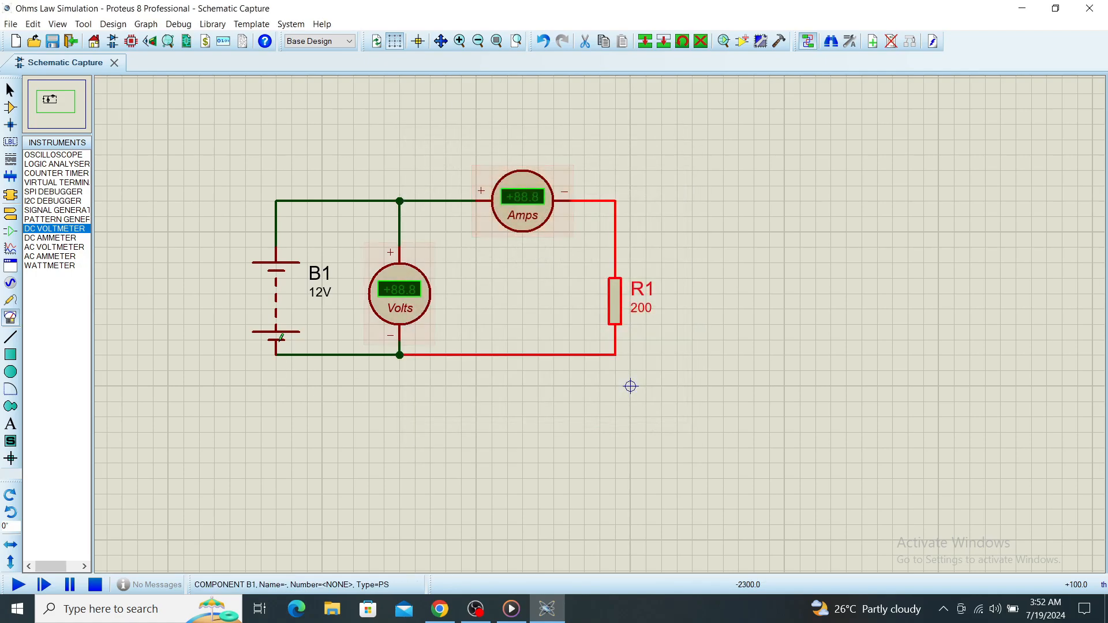
# Set the voltage of battery B1 to 10V.
pyautogui.doubleClick(318, 291)
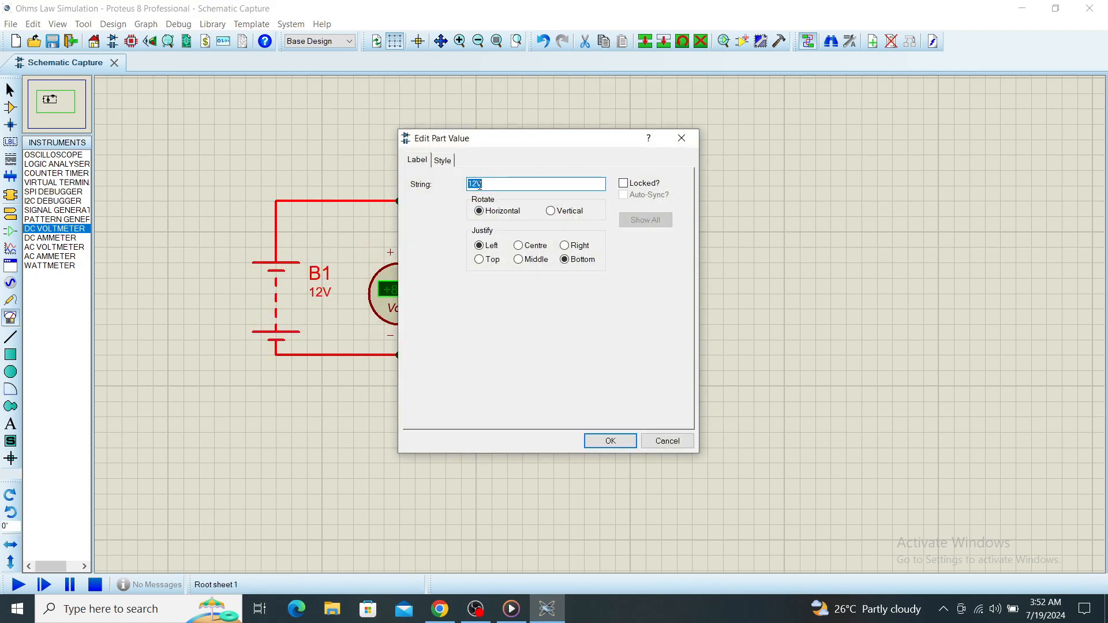
pyautogui.click(479, 184)
pyautogui.moveTo(475, 184); pyautogui.dragTo(472, 184)
pyautogui.write('0')
pyautogui.press('Return')
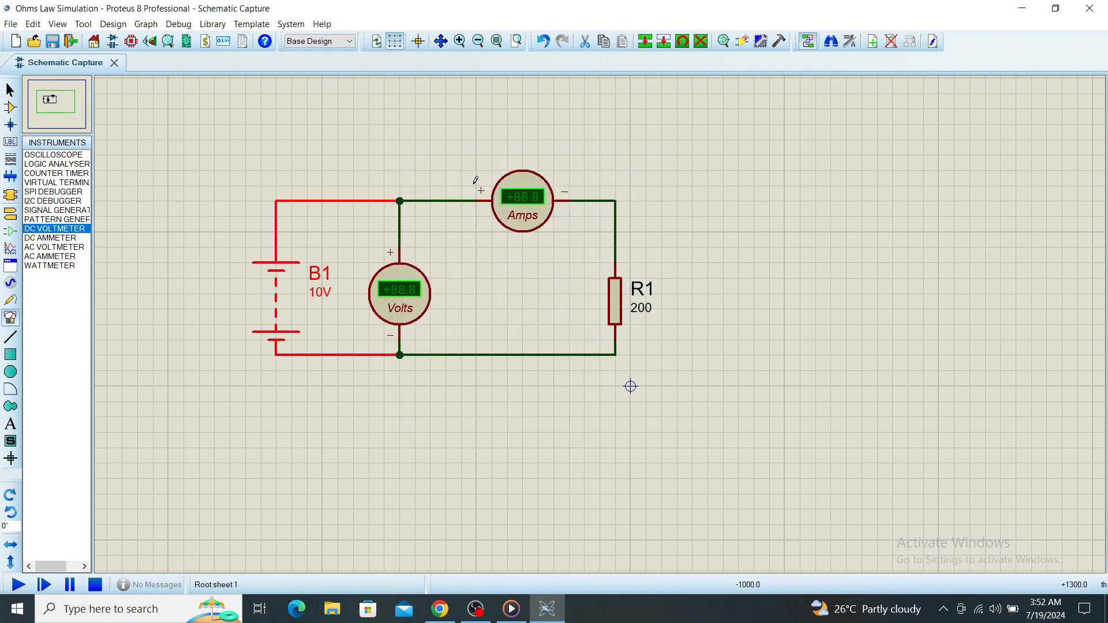
# Run the simulation, examine the ammeter and voltmeter readings up close, and stop it.
pyautogui.click(18, 586)
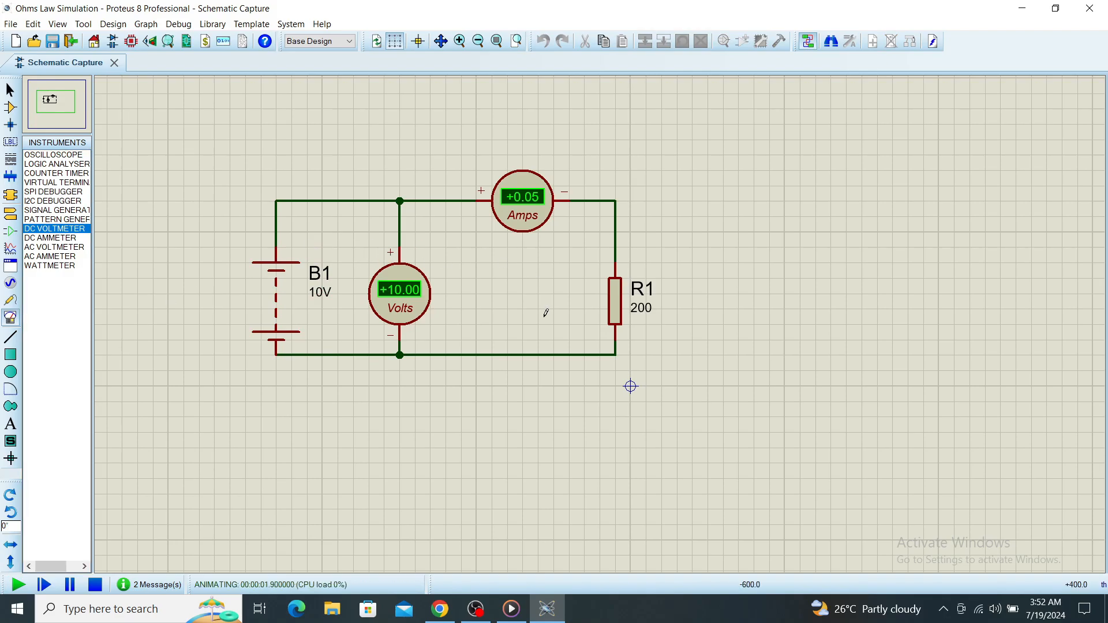
pyautogui.scroll(2, 415, 309)
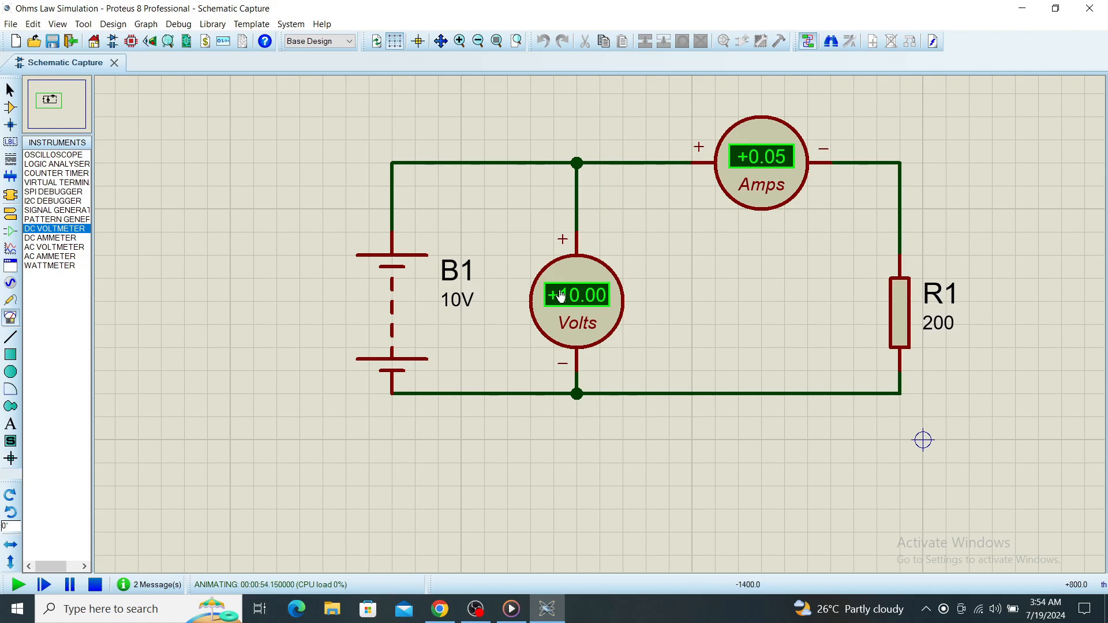
pyautogui.click(95, 586)
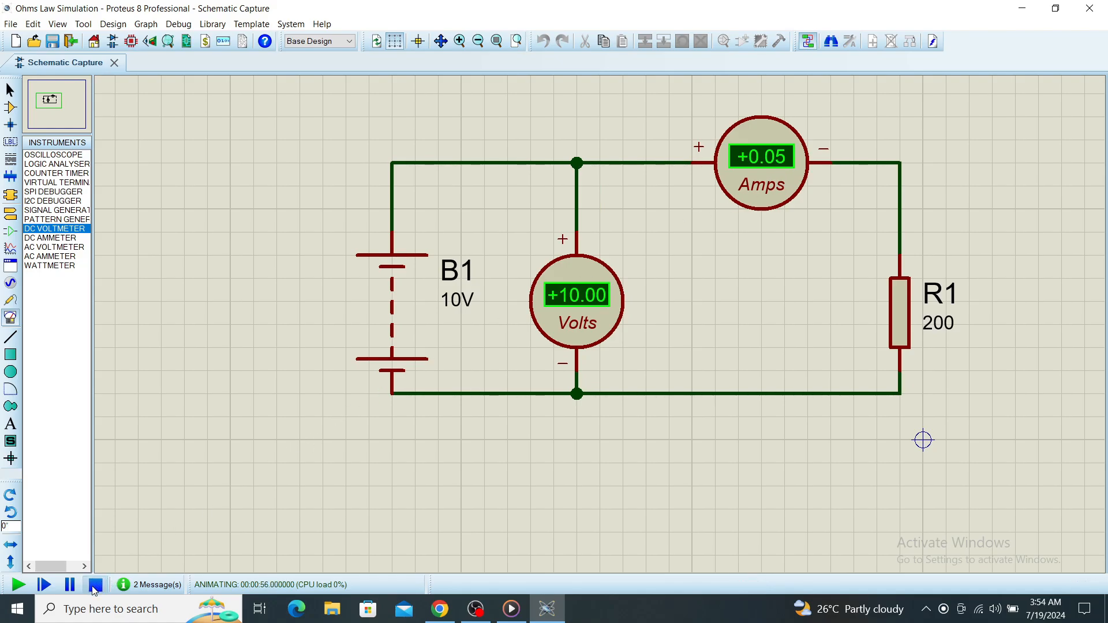
# Set the voltage of battery B1 to 20V and run the simulation.
pyautogui.doubleClick(461, 299)
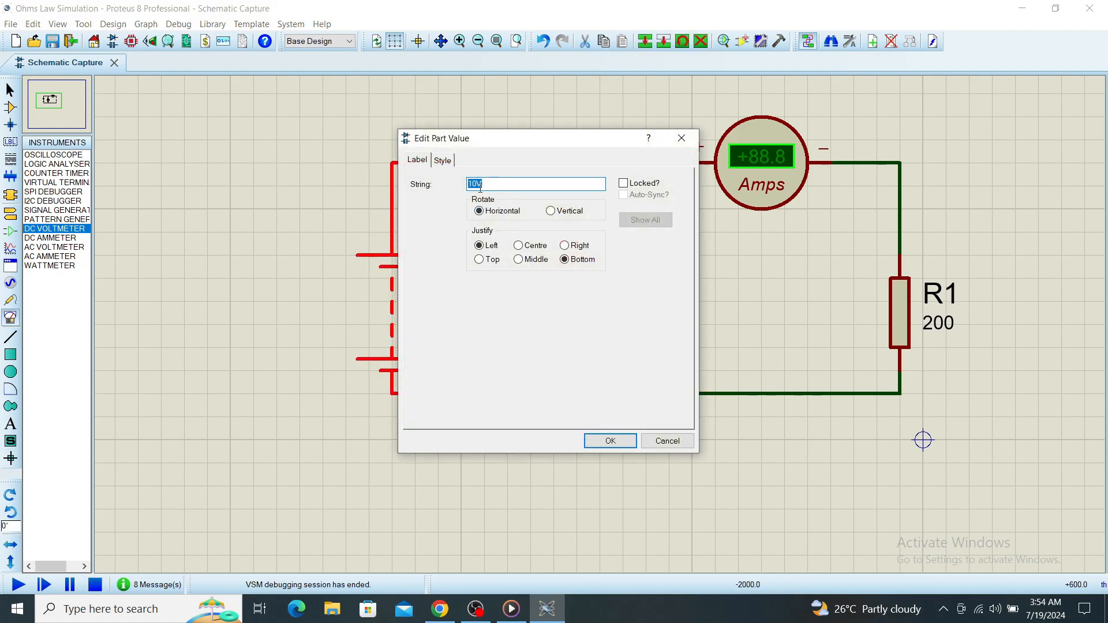
pyautogui.click(480, 188)
pyautogui.moveTo(480, 189); pyautogui.dragTo(465, 190)
pyautogui.write('20')
pyautogui.press('Return')
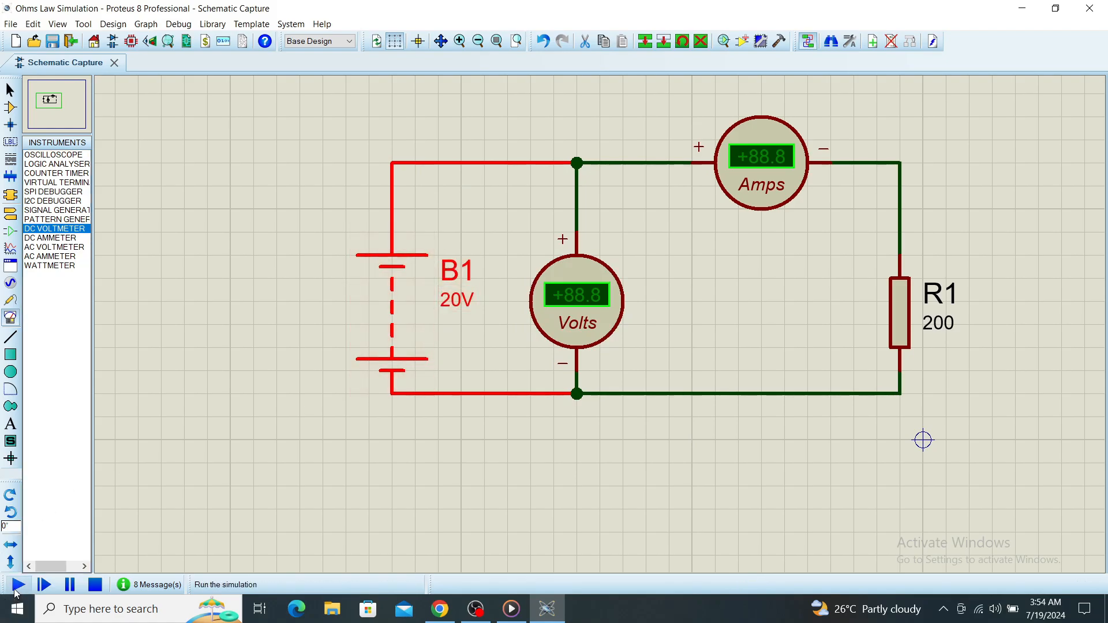
pyautogui.click(18, 585)
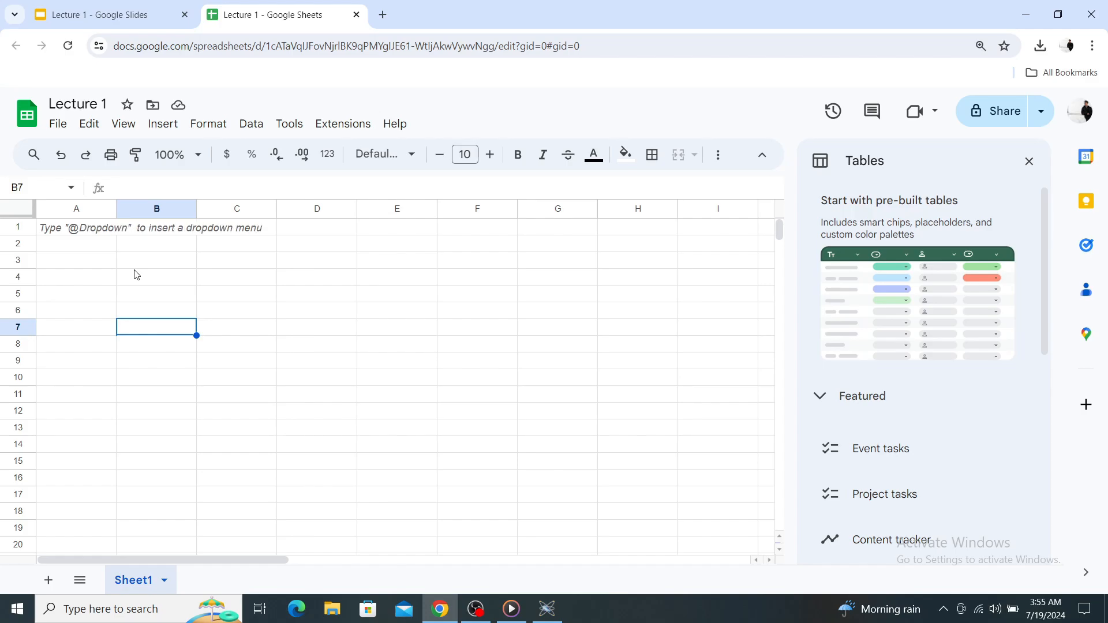
# In the Lecture 1 Google Sheets spreadsheet, enter the headers Voltage, Current and Resistance in cells B4 to D4.
pyautogui.click(137, 277)
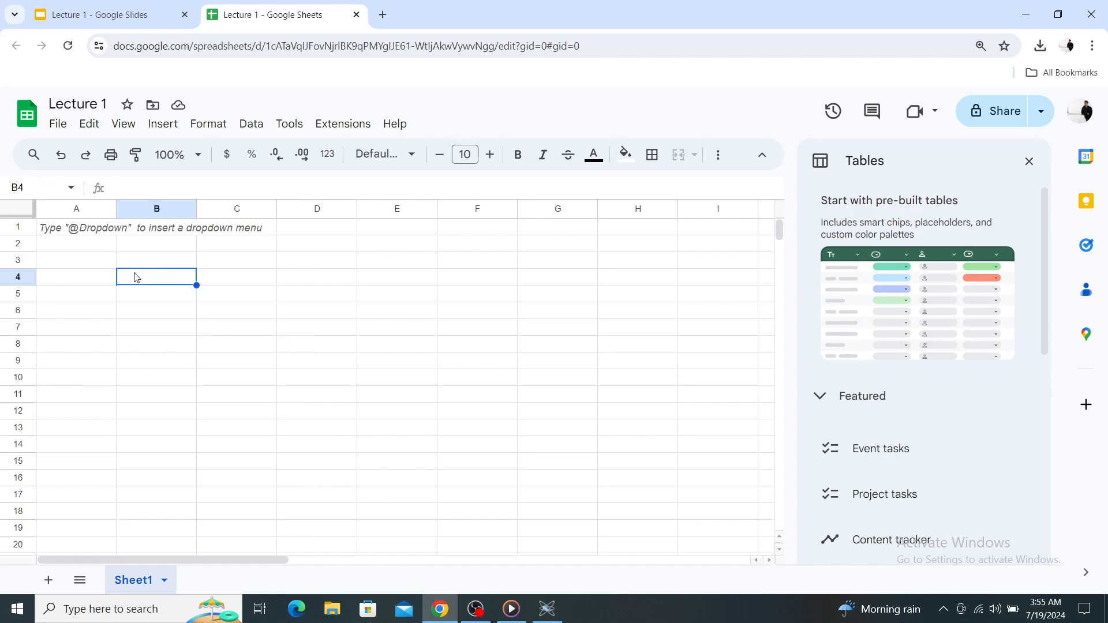
pyautogui.write('Vol')
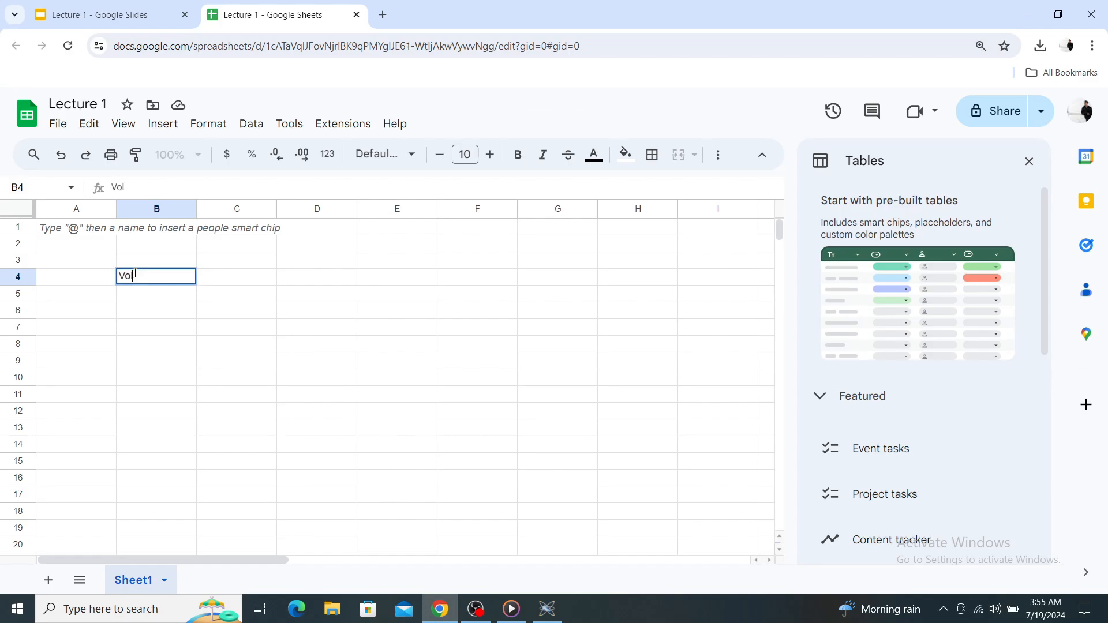
pyautogui.write('tage')
pyautogui.press('Tab')
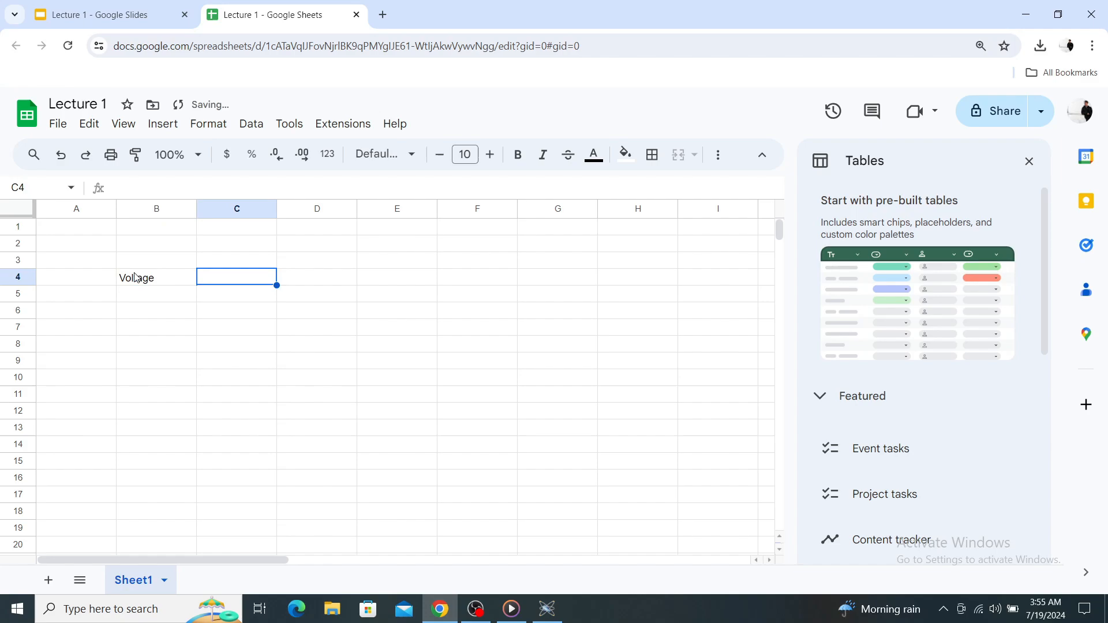
pyautogui.write('C')
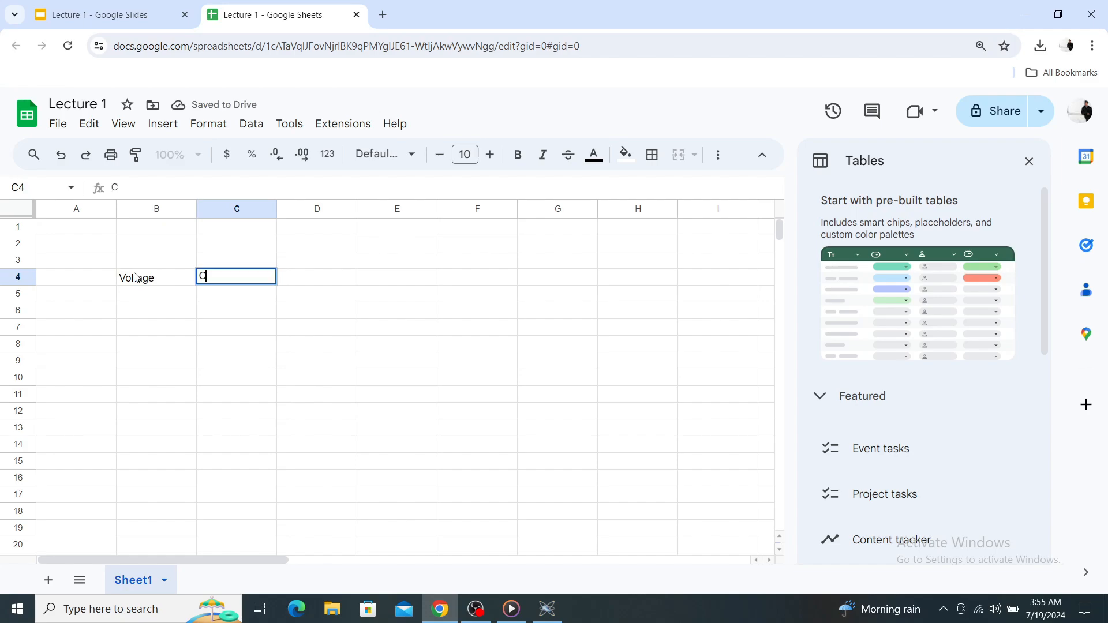
pyautogui.write('urrent')
pyautogui.press('Tab')
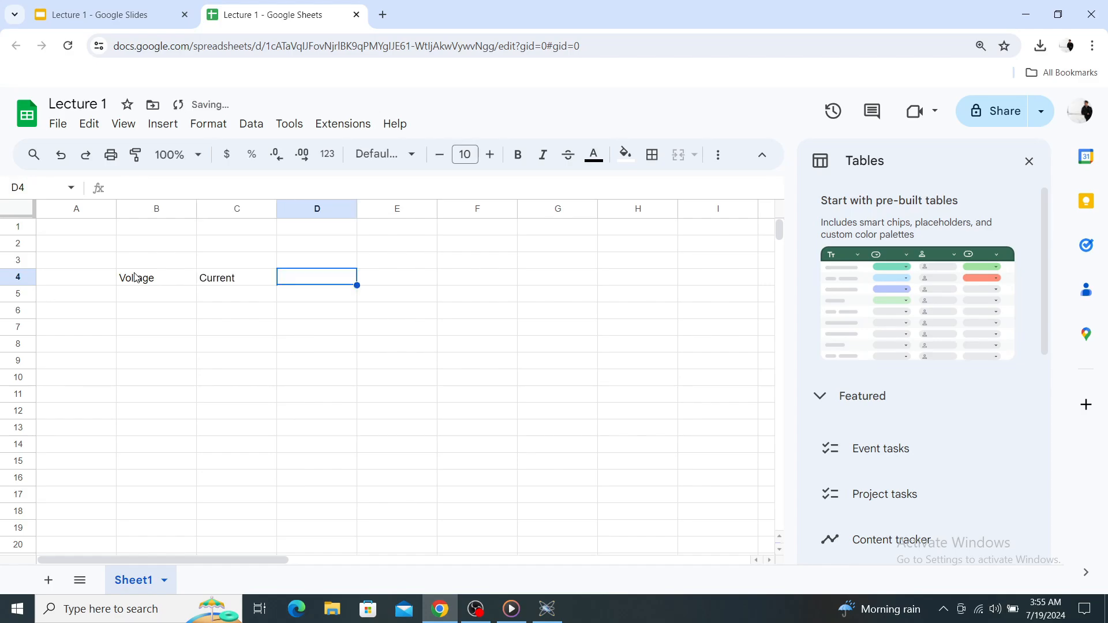
pyautogui.write('R')
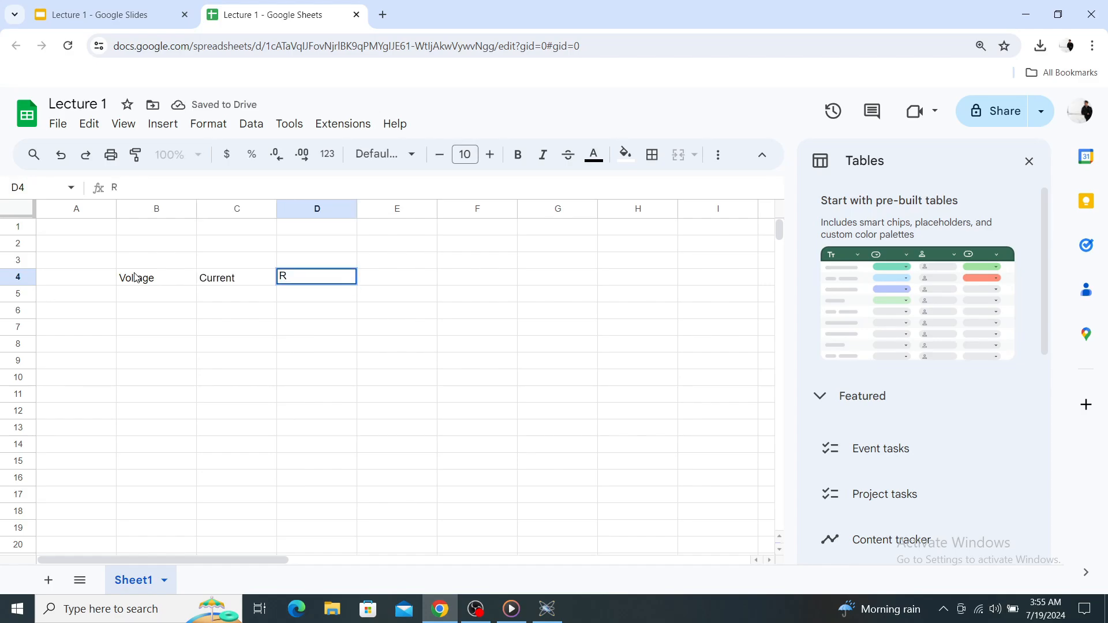
pyautogui.write('esistance')
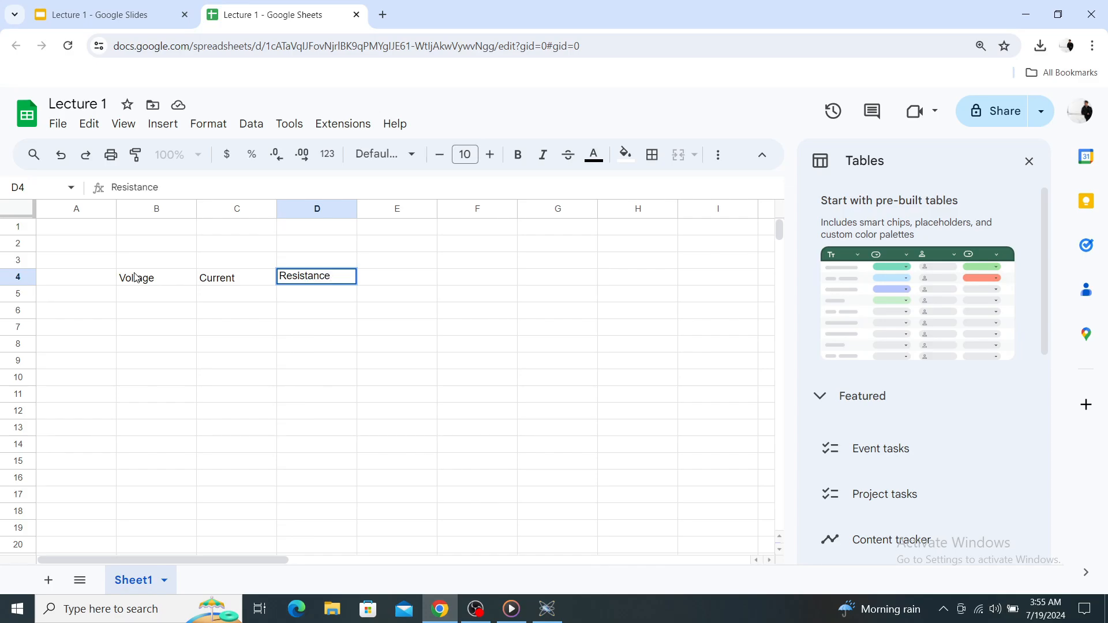
pyautogui.press('Return')
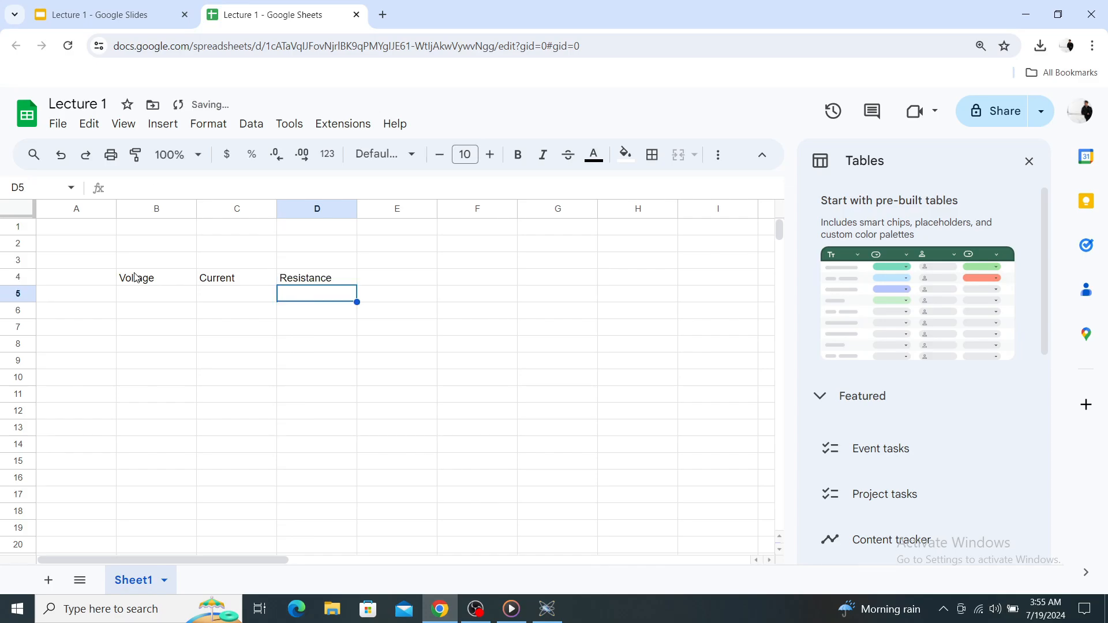
pyautogui.press('Up')
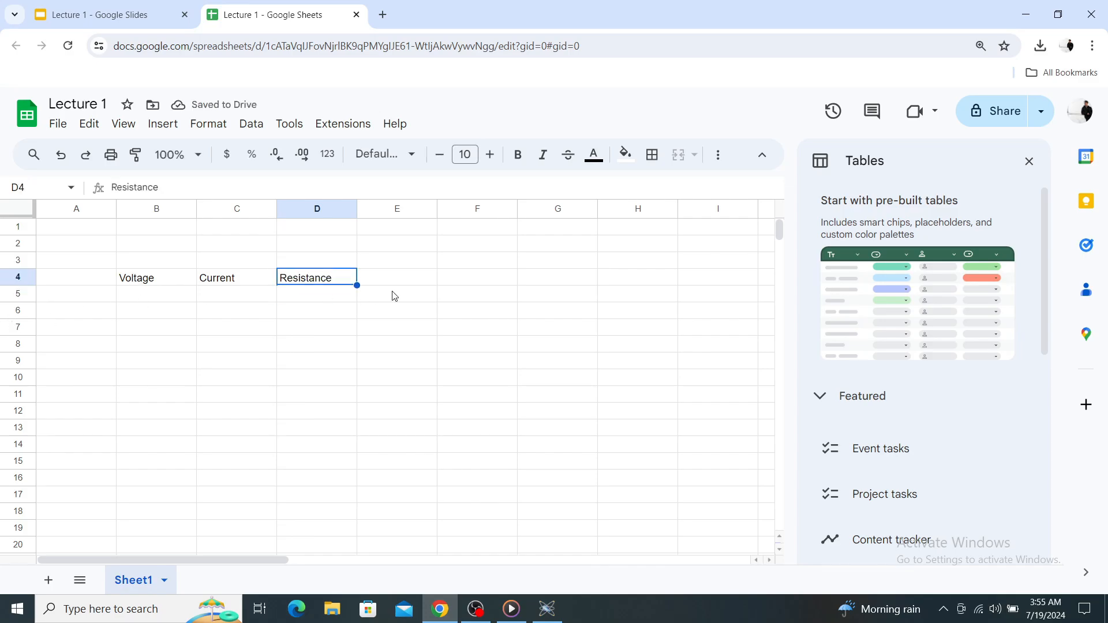
# Check the running circuit in Proteus, return to the Google Sheets spreadsheet and enter 200 under Resistance in D5.
pyautogui.click(324, 294)
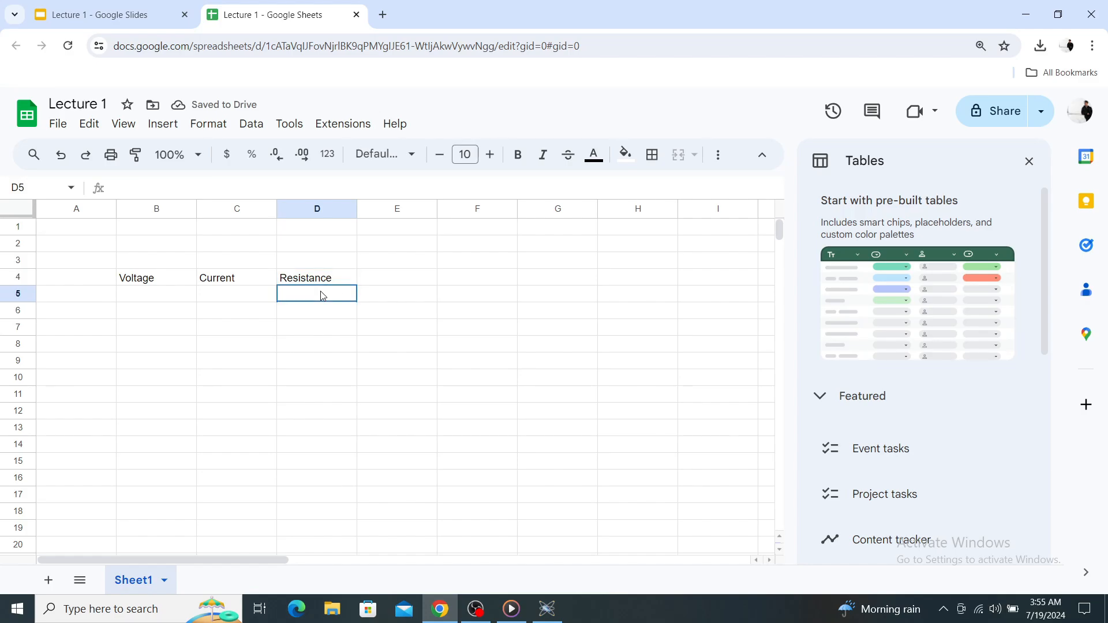
pyautogui.click(547, 609)
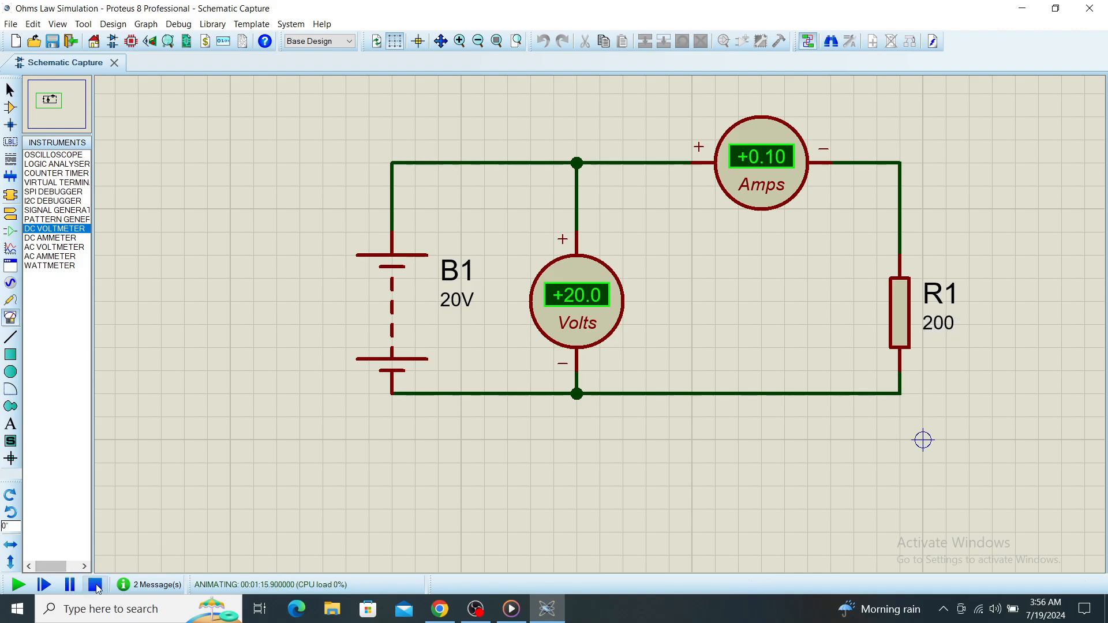
pyautogui.click(439, 614)
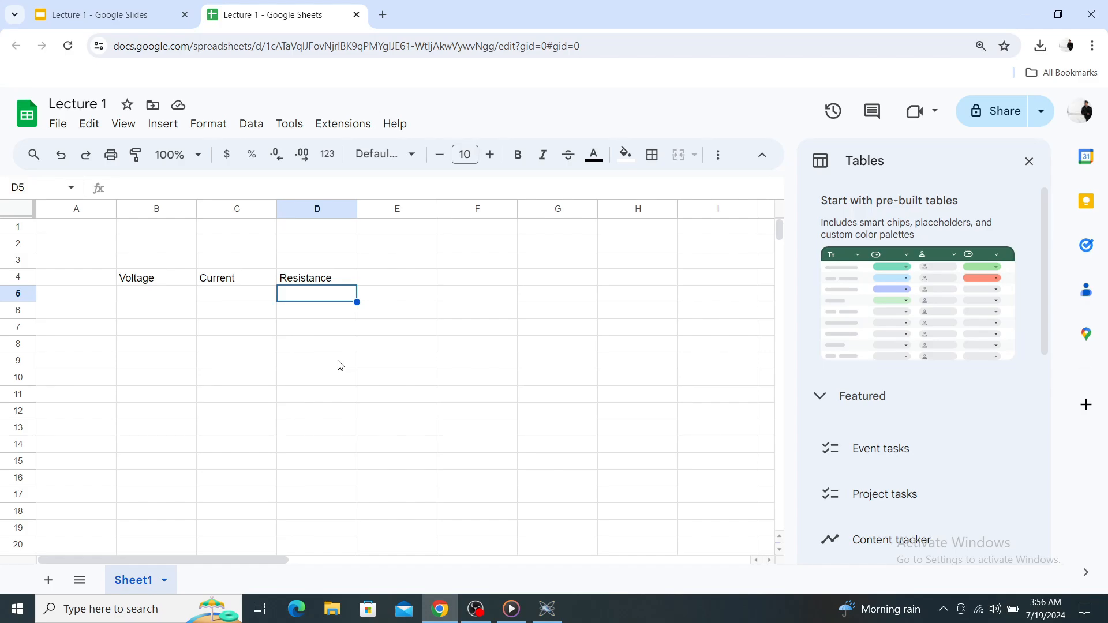
pyautogui.write('200')
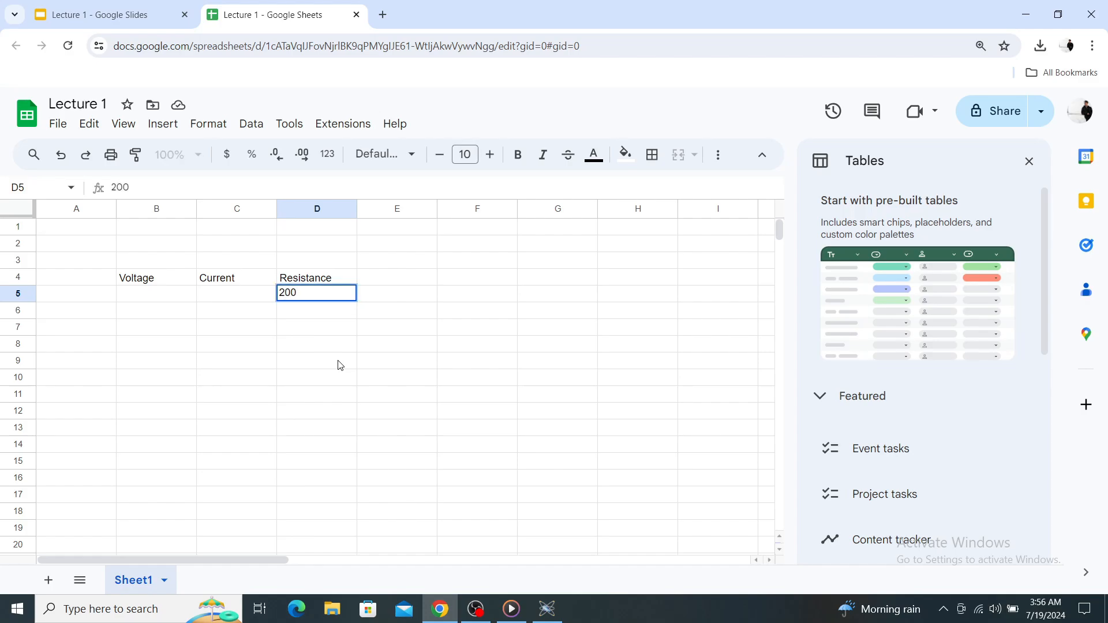
pyautogui.click(339, 365)
# Enter the voltages 10, 20, 30, 40 and 50 in cells B5 to B9 under Voltage.
pyautogui.click(132, 298)
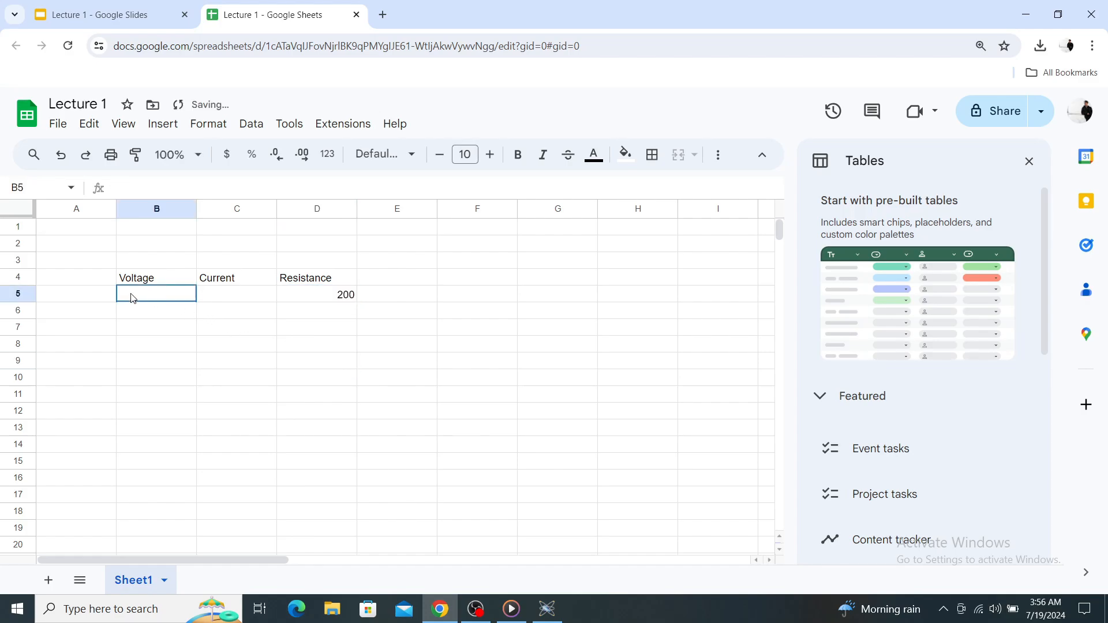
pyautogui.write('10')
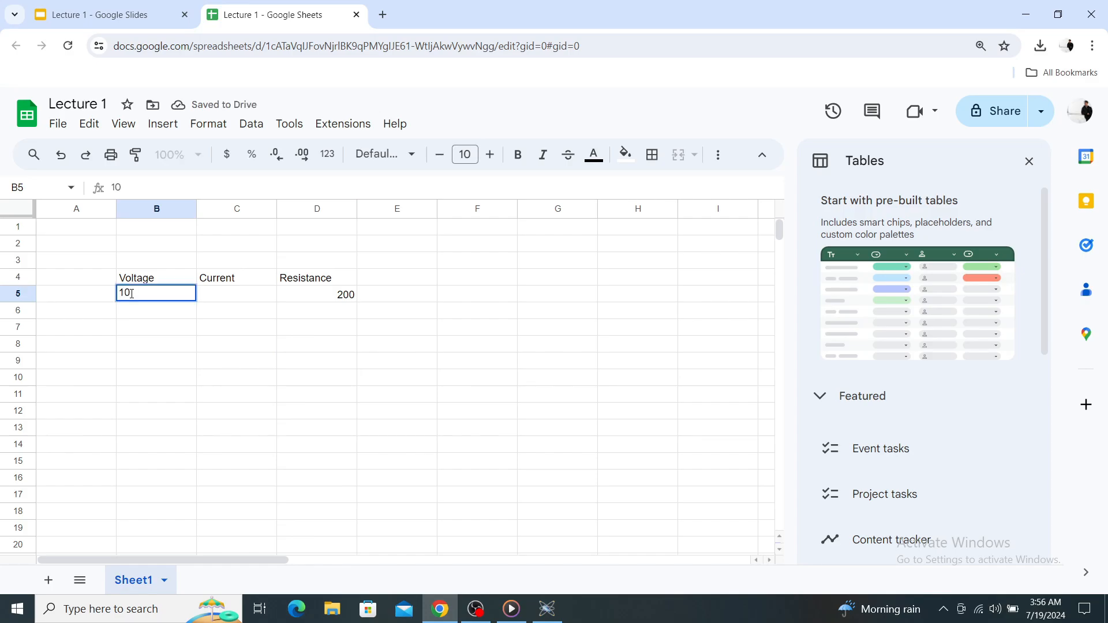
pyautogui.press('Return')
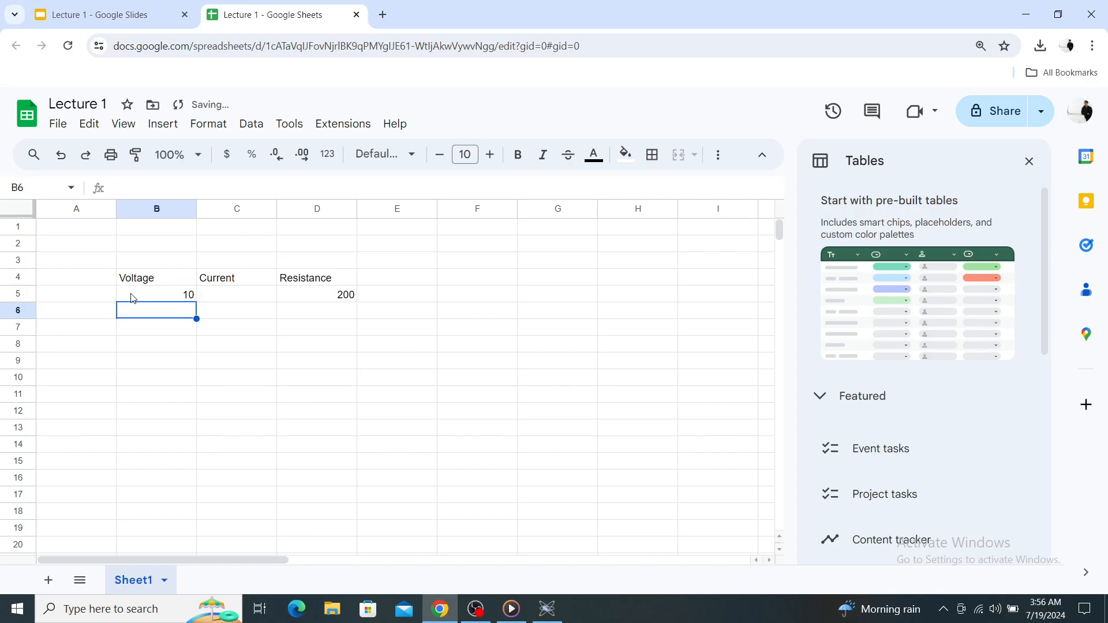
pyautogui.write('20')
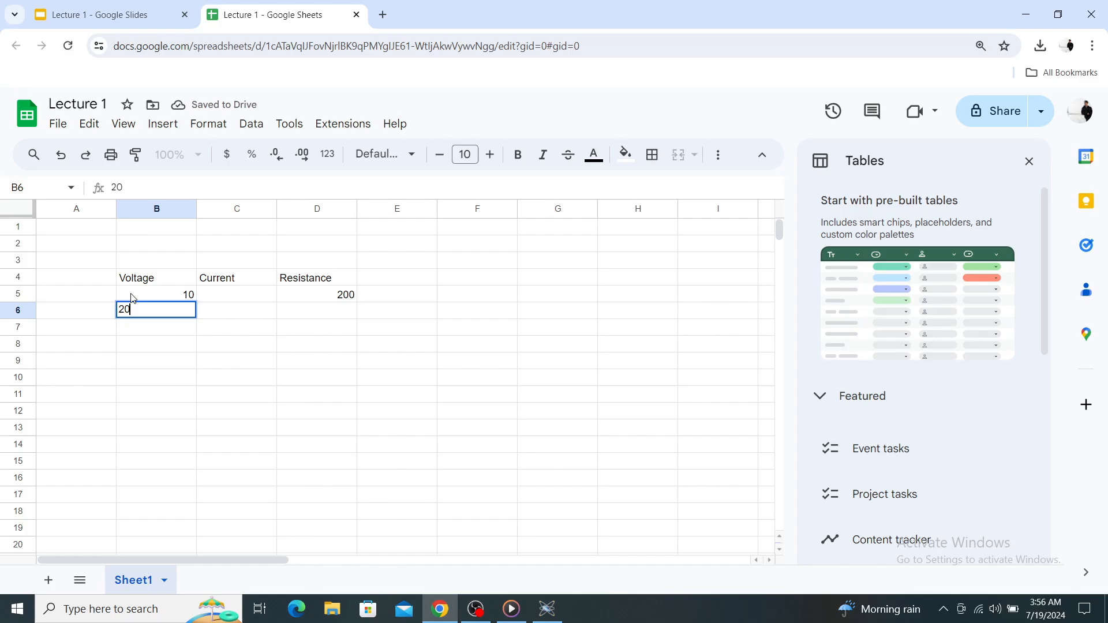
pyautogui.press('Return')
pyautogui.write('30')
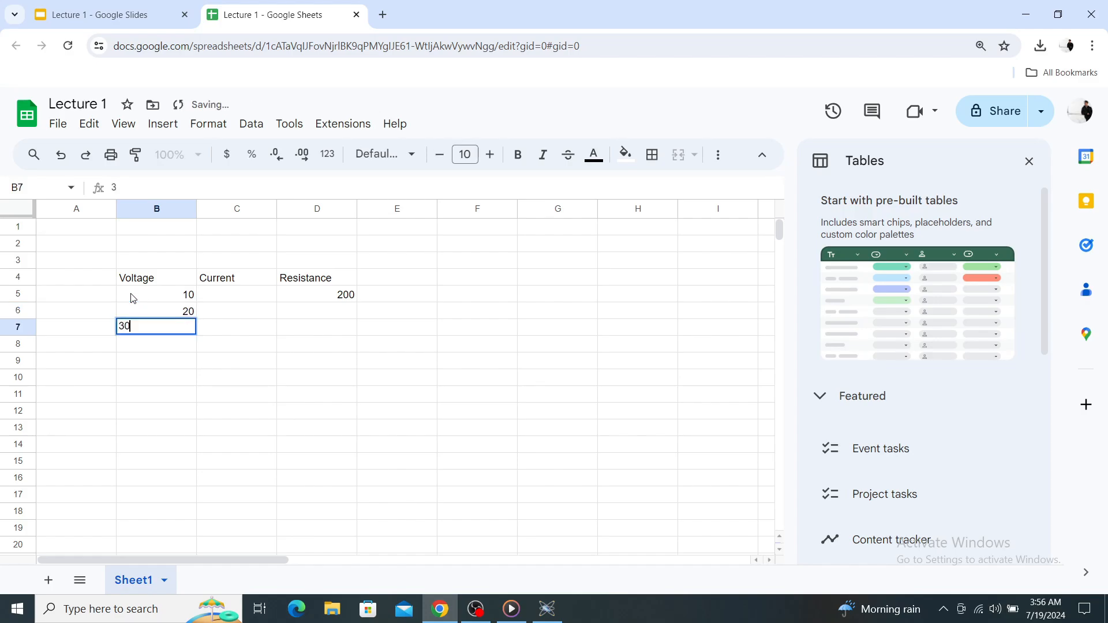
pyautogui.press('Return')
pyautogui.write('40')
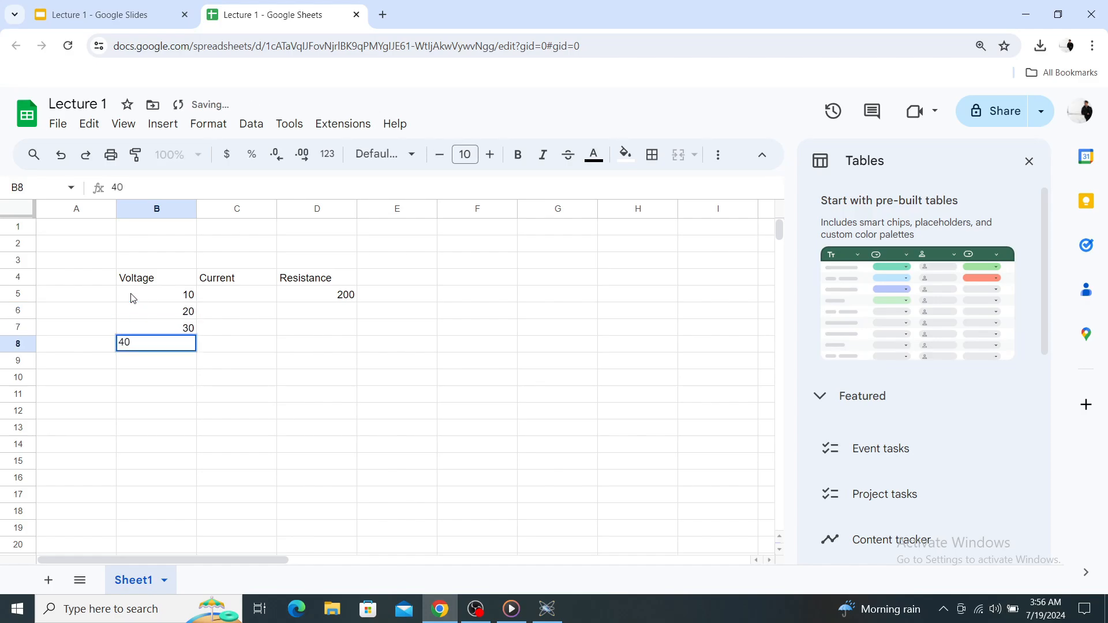
pyautogui.press('Return')
pyautogui.write('50')
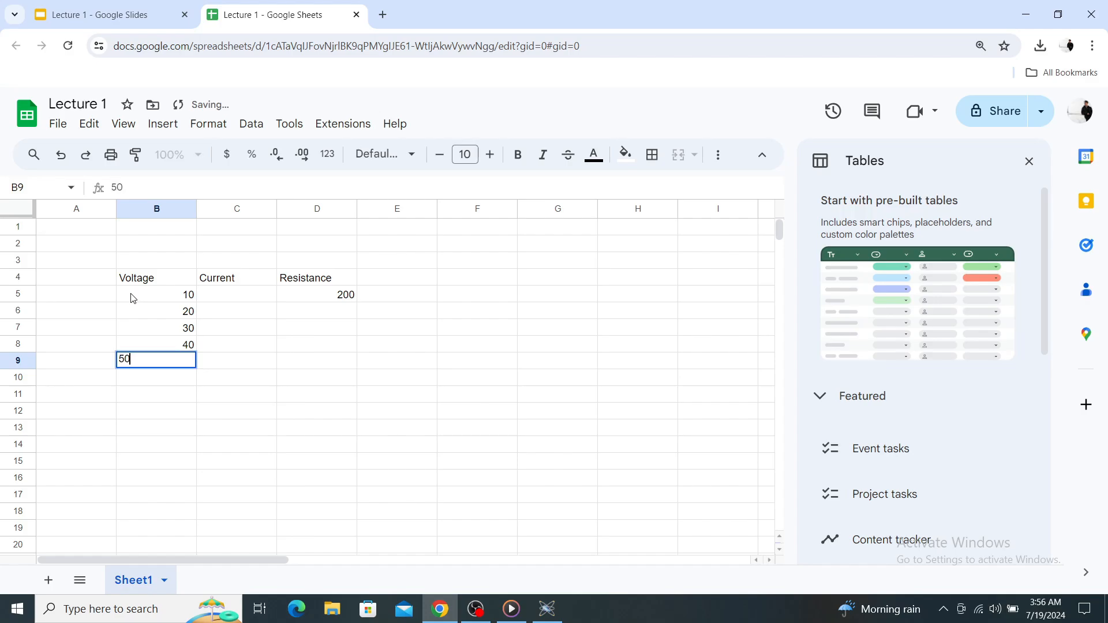
pyautogui.press('Return')
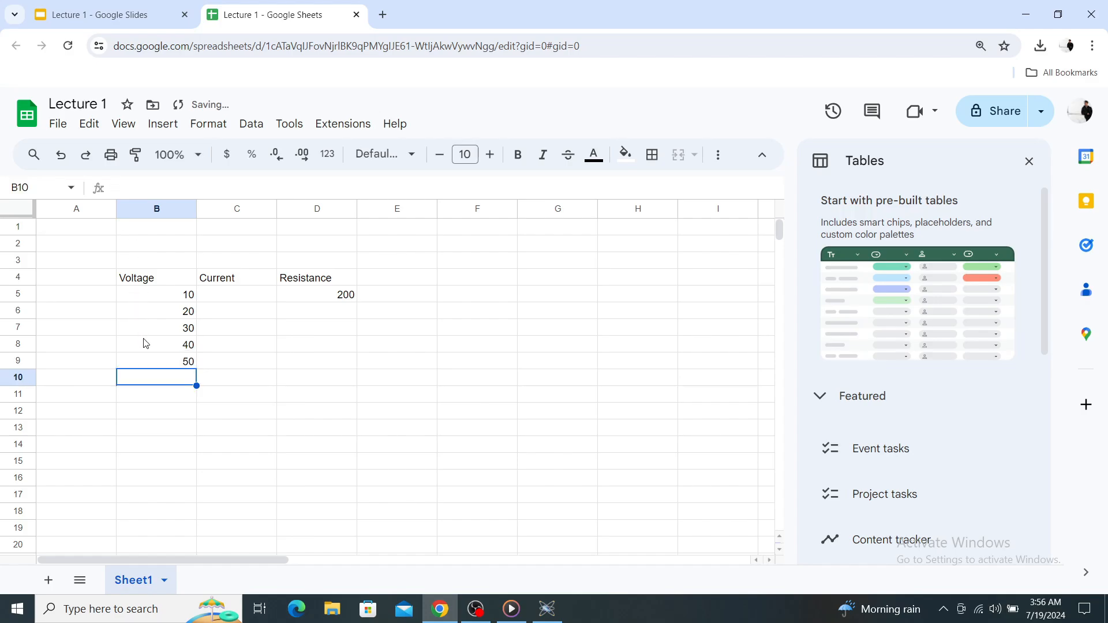
# Extend the voltage series through B14 up to 100 and copy the resistance of 200 from D5 down to D14.
pyautogui.moveTo(160, 294); pyautogui.dragTo(199, 451)
pyautogui.click(282, 414)
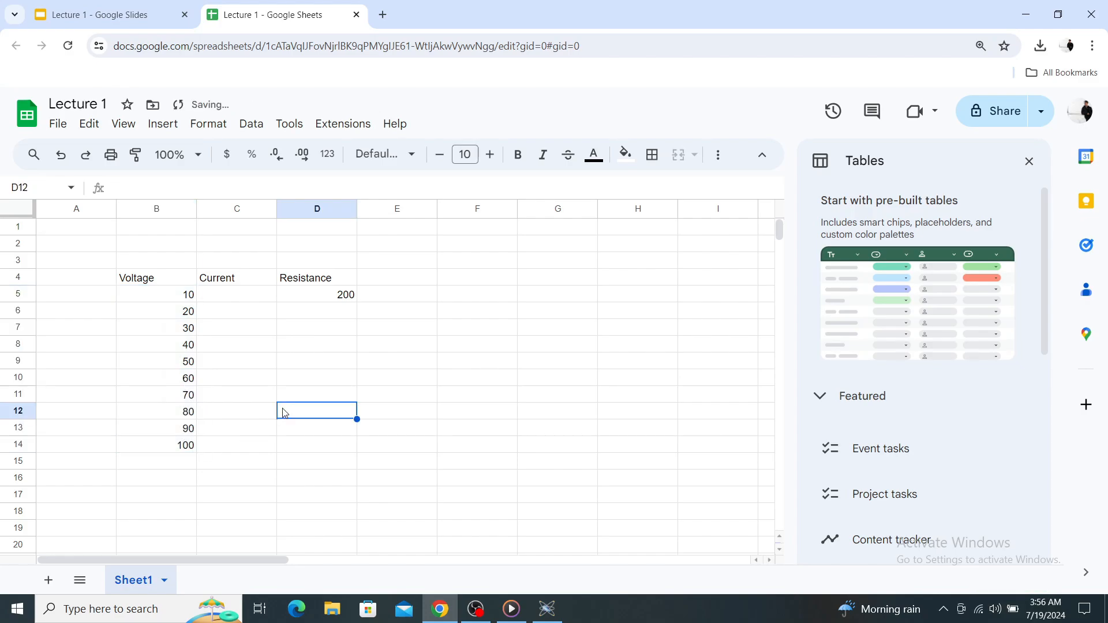
pyautogui.click(243, 301)
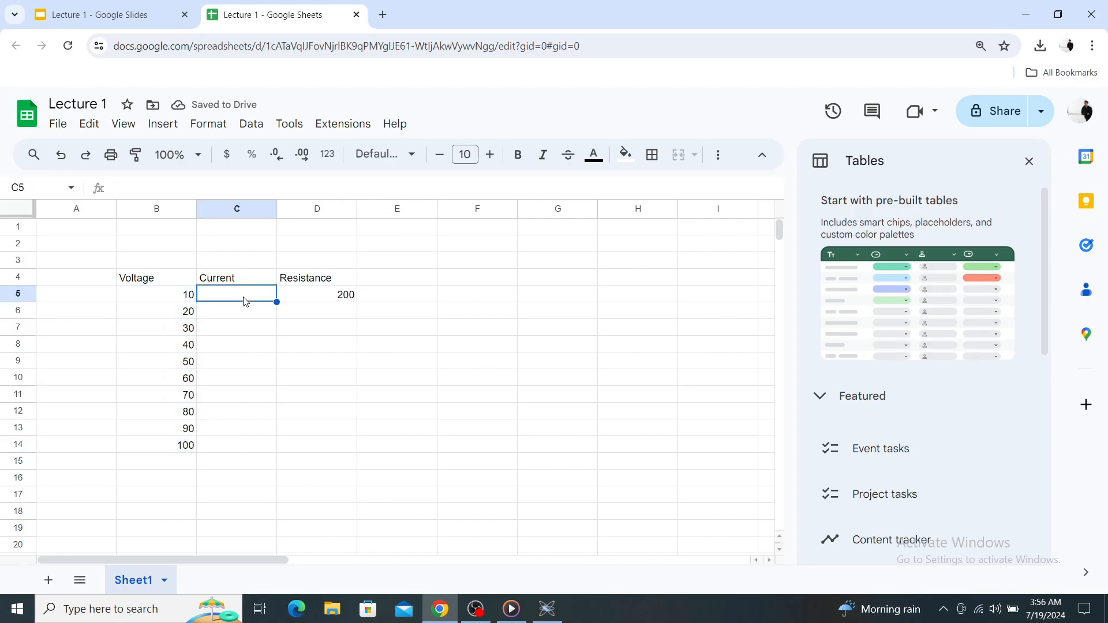
pyautogui.click(322, 315)
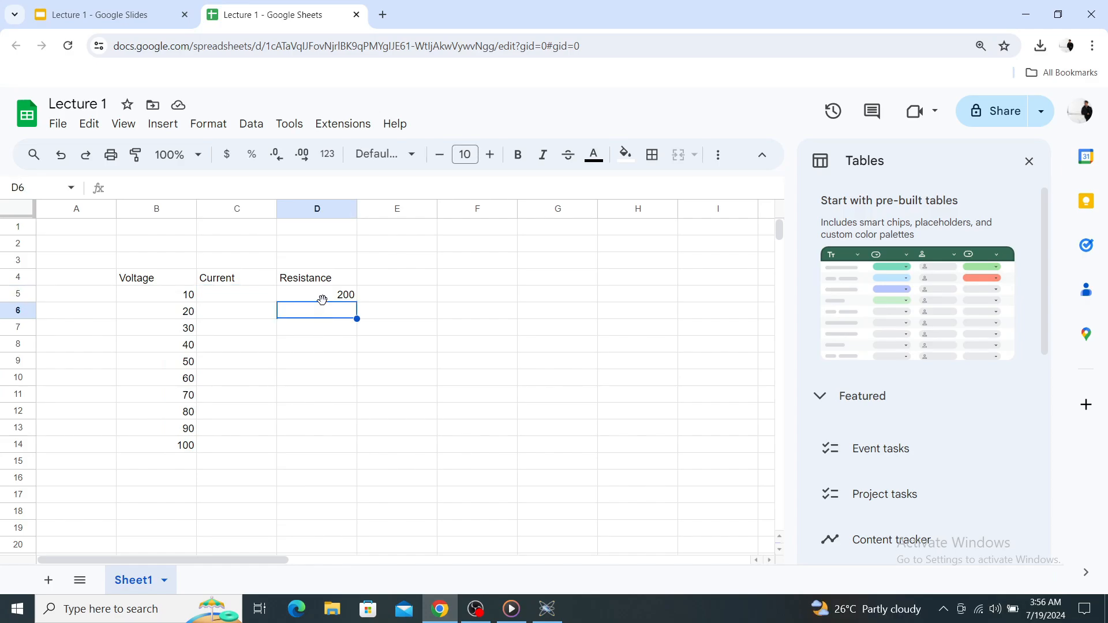
pyautogui.click(328, 297)
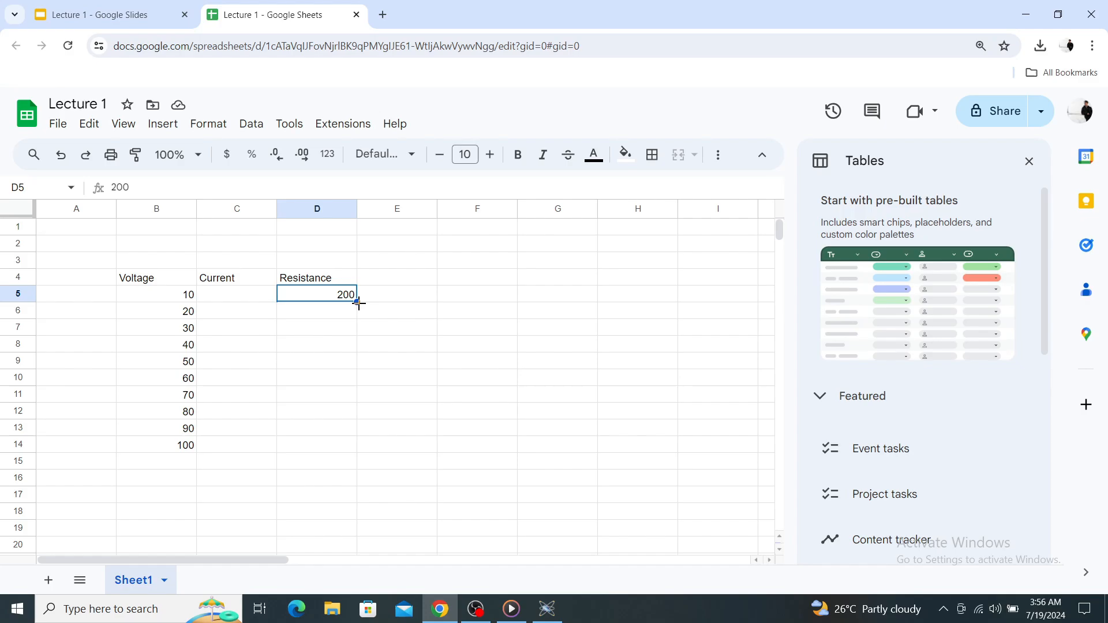
pyautogui.moveTo(358, 302); pyautogui.dragTo(353, 446)
pyautogui.click(446, 411)
# Check the current formula on the Ohm's Law slide in Google Slides, return to the spreadsheet, and fill C5 to C14 with =B5/D5 adjusted per row.
pyautogui.click(218, 299)
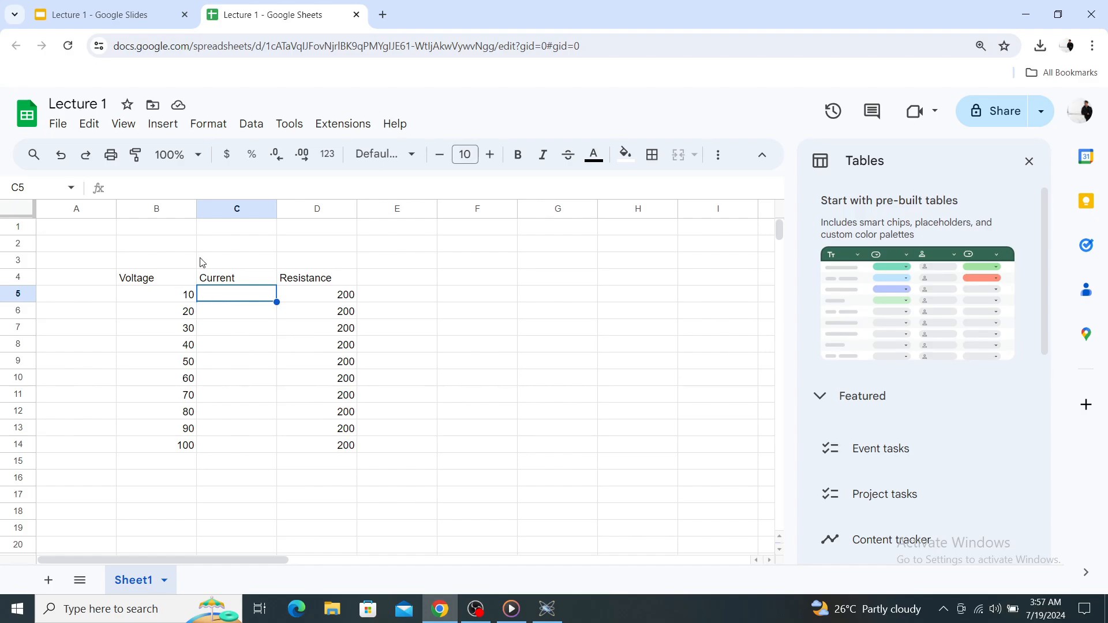
pyautogui.hotkey('ctrl', 'Tab')
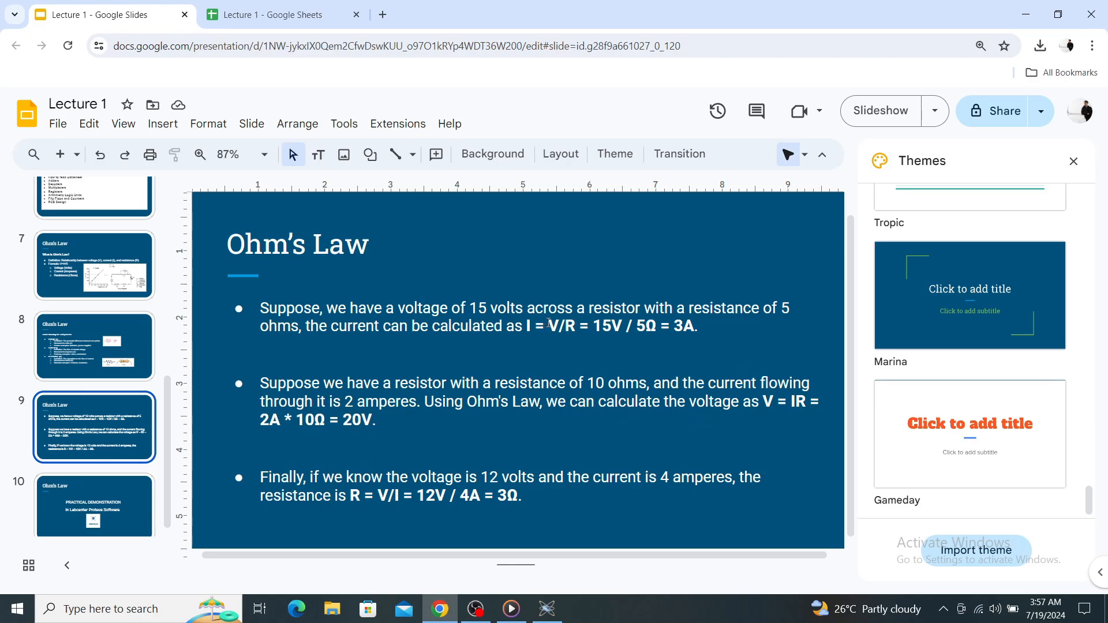
pyautogui.moveTo(549, 323); pyautogui.dragTo(573, 331)
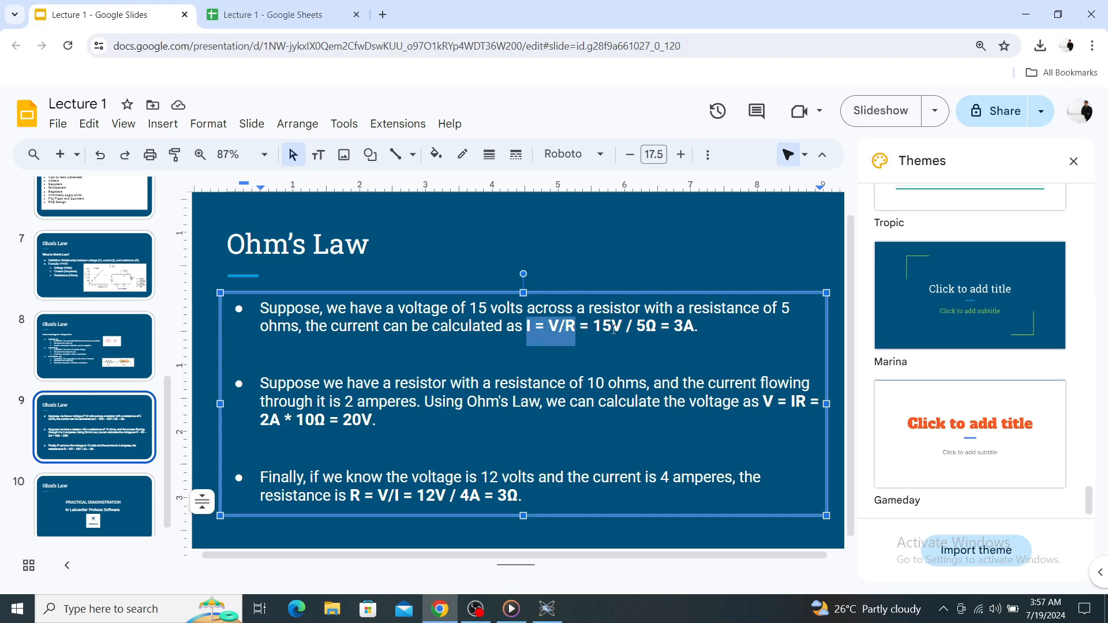
pyautogui.click(580, 326)
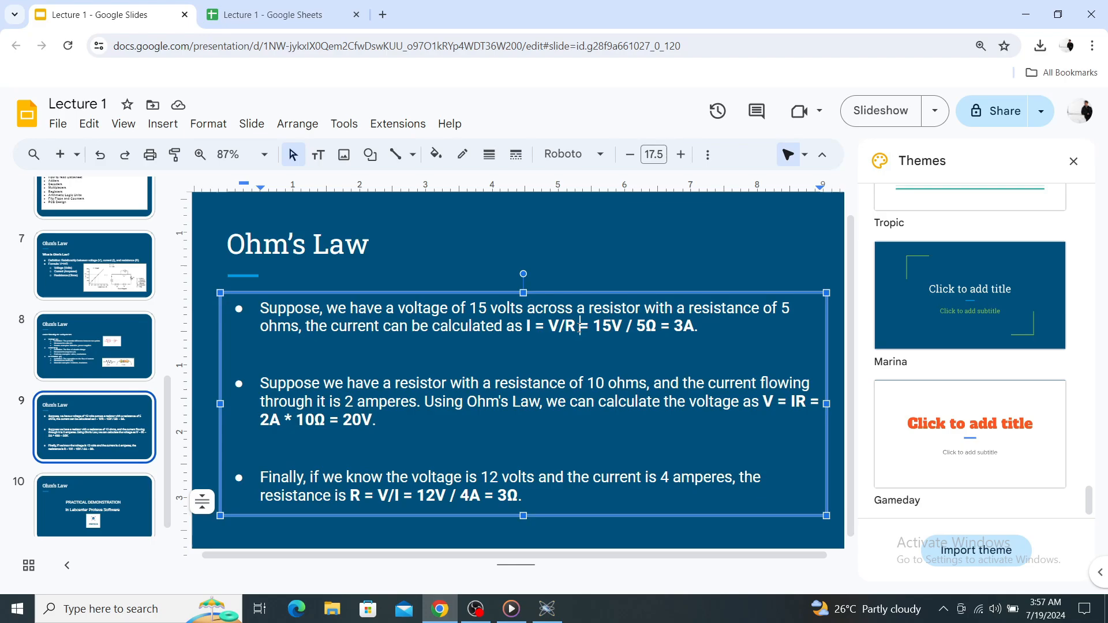
pyautogui.click(285, 17)
pyautogui.write('=')
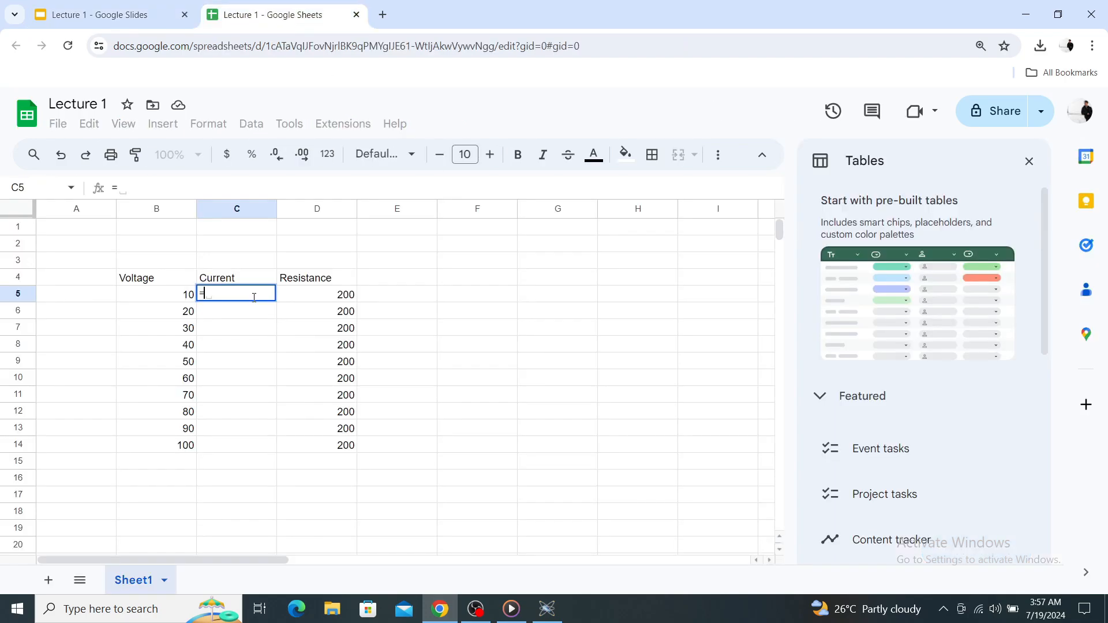
pyautogui.click(161, 297)
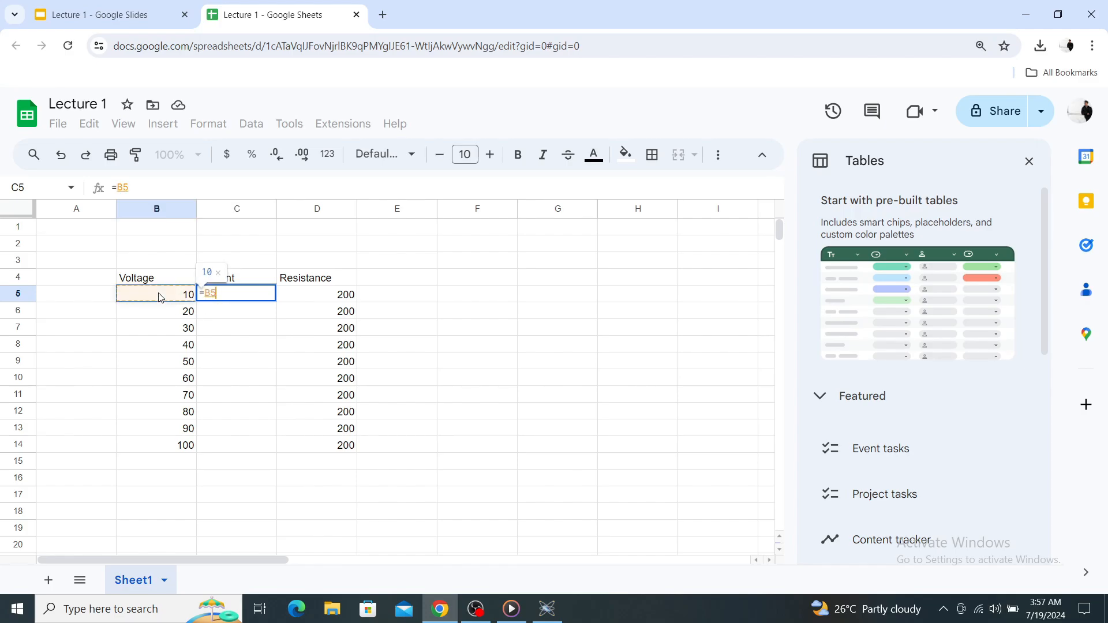
pyautogui.write('/')
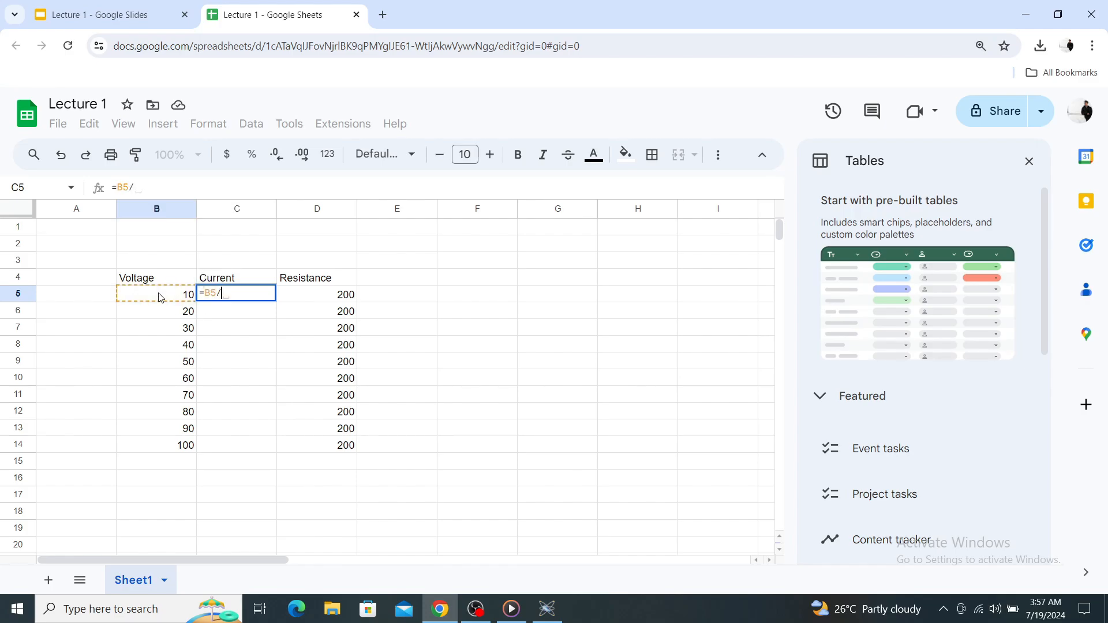
pyautogui.click(337, 298)
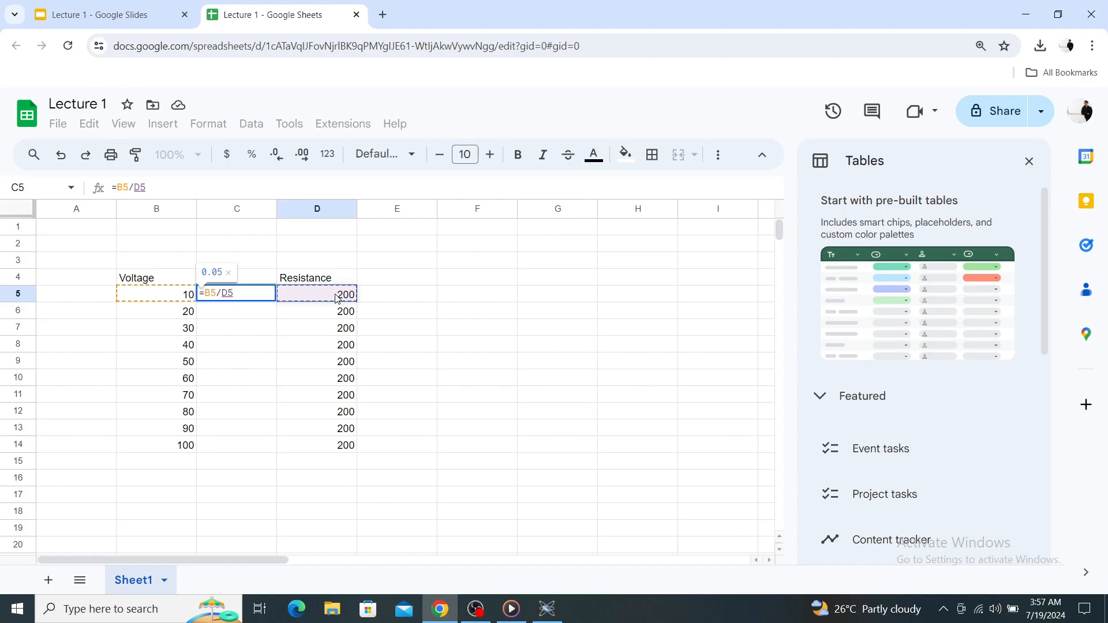
pyautogui.press('Return')
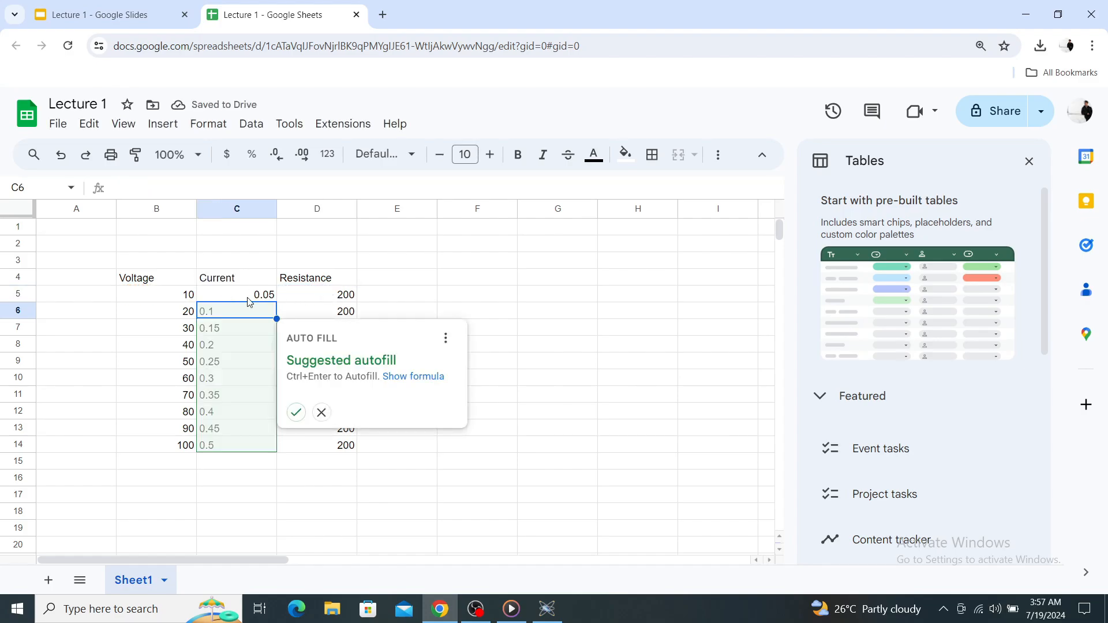
pyautogui.hotkey('ctrl', 'Return')
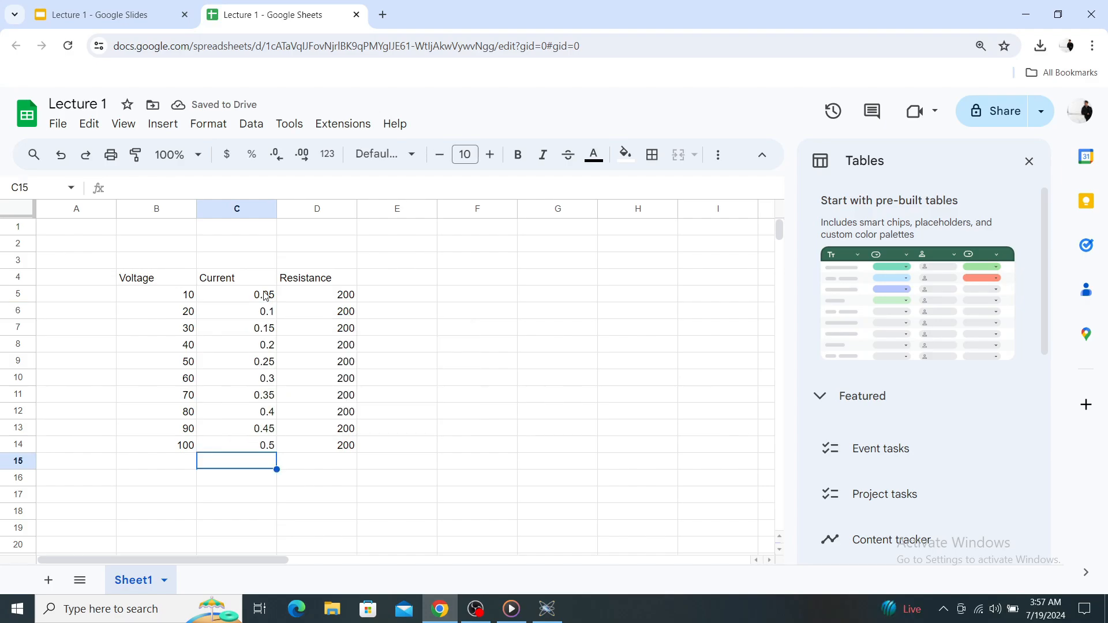
# Examine how the current relates to the voltage at constant resistance, comparing columns B, C and D in rows 5 to 9.
pyautogui.click(316, 449)
pyautogui.click(188, 292)
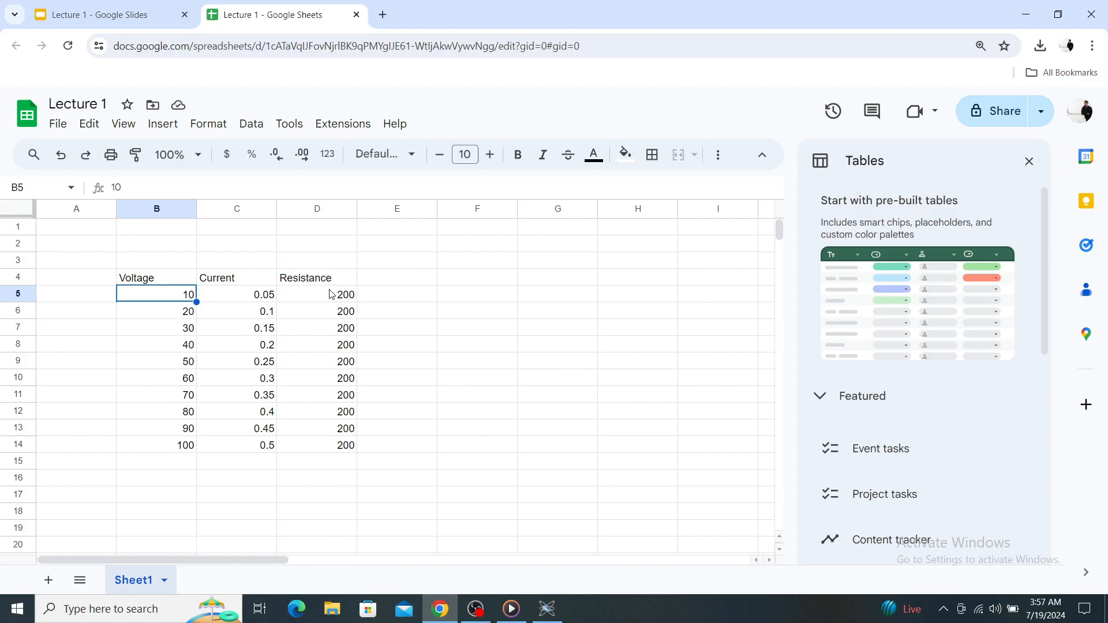
pyautogui.click(331, 295)
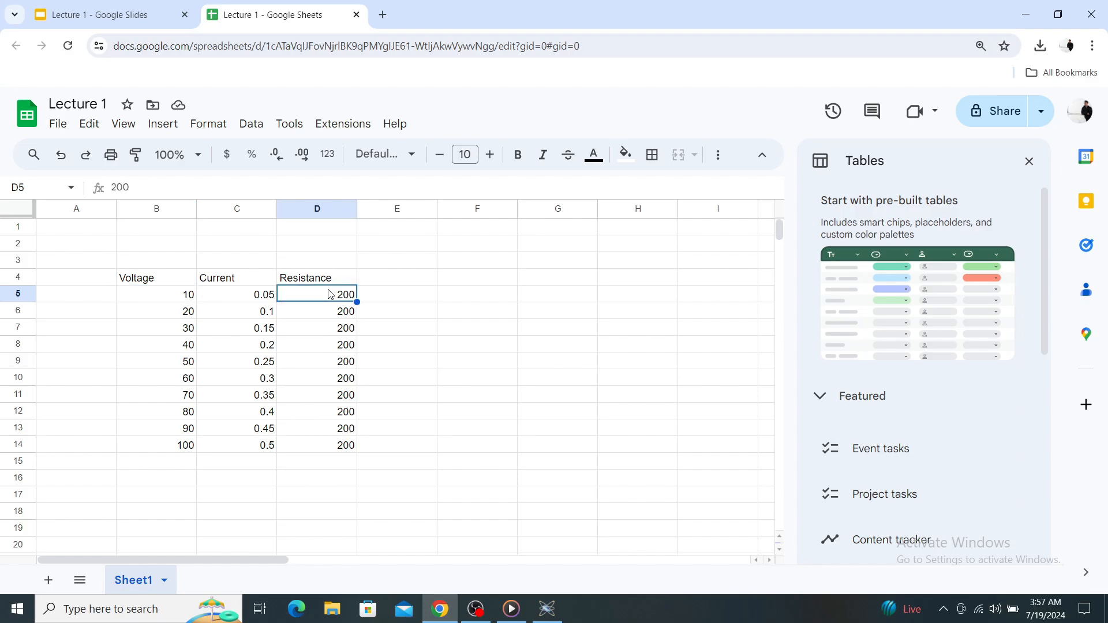
pyautogui.click(171, 299)
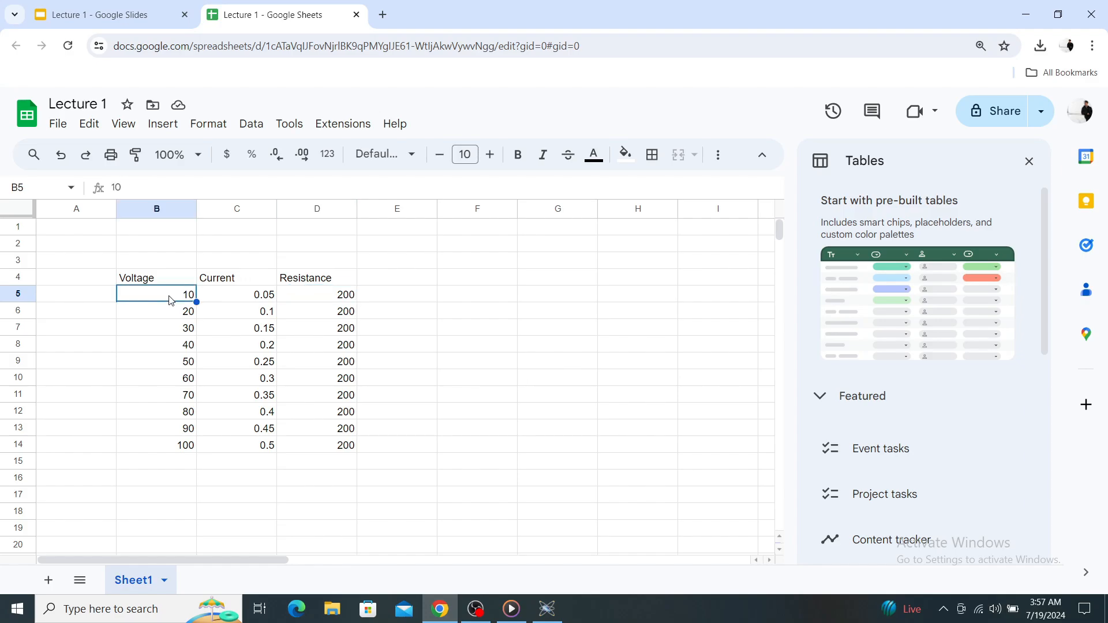
pyautogui.click(255, 299)
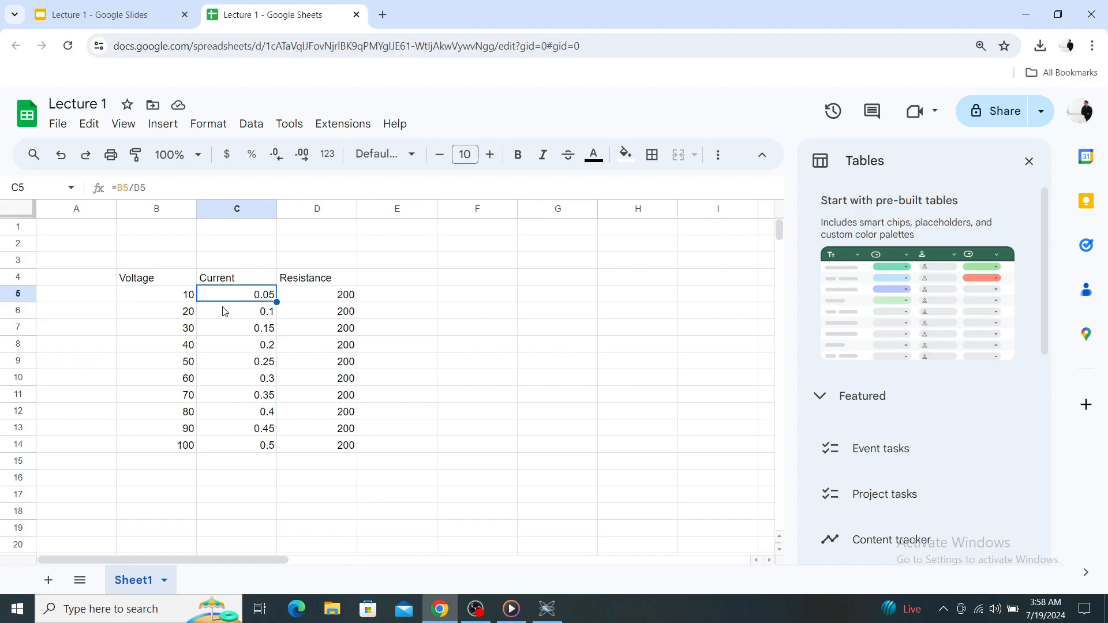
pyautogui.click(194, 315)
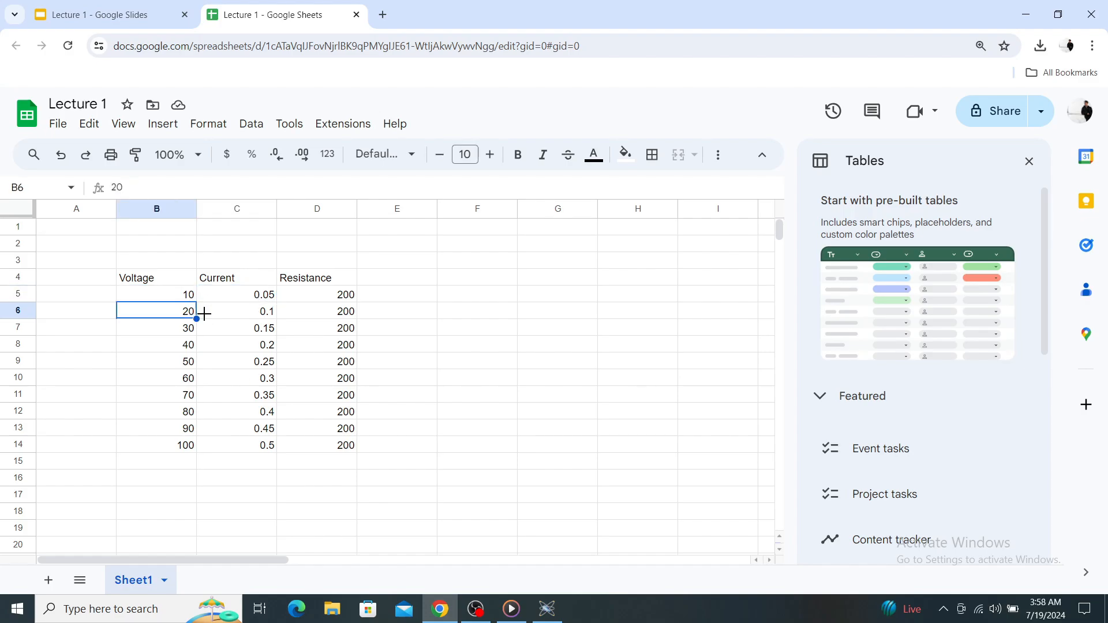
pyautogui.click(264, 319)
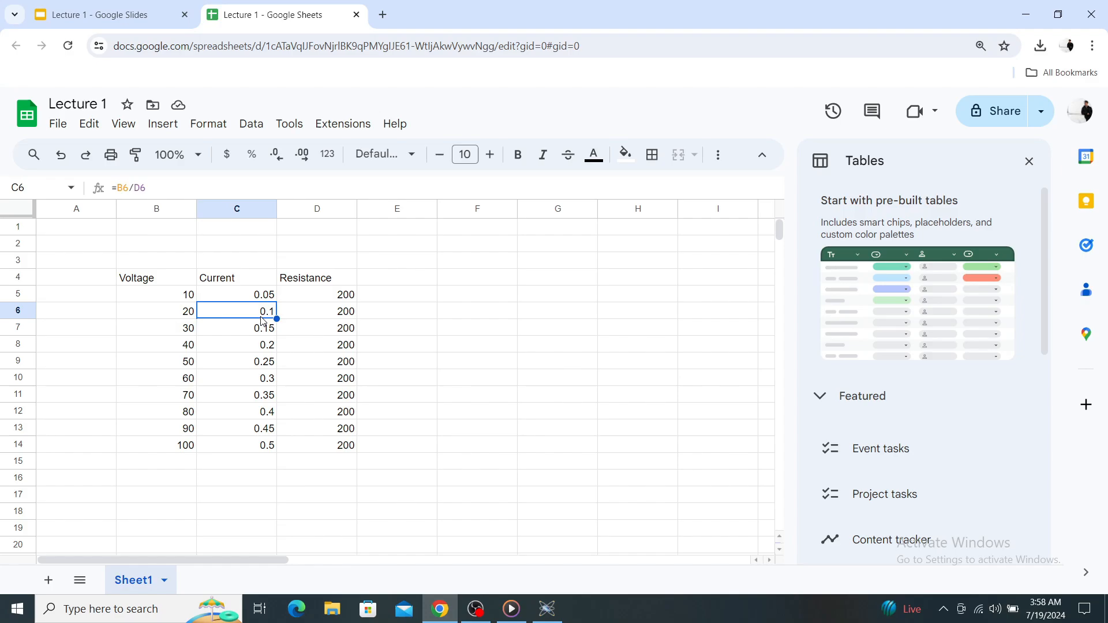
pyautogui.click(181, 329)
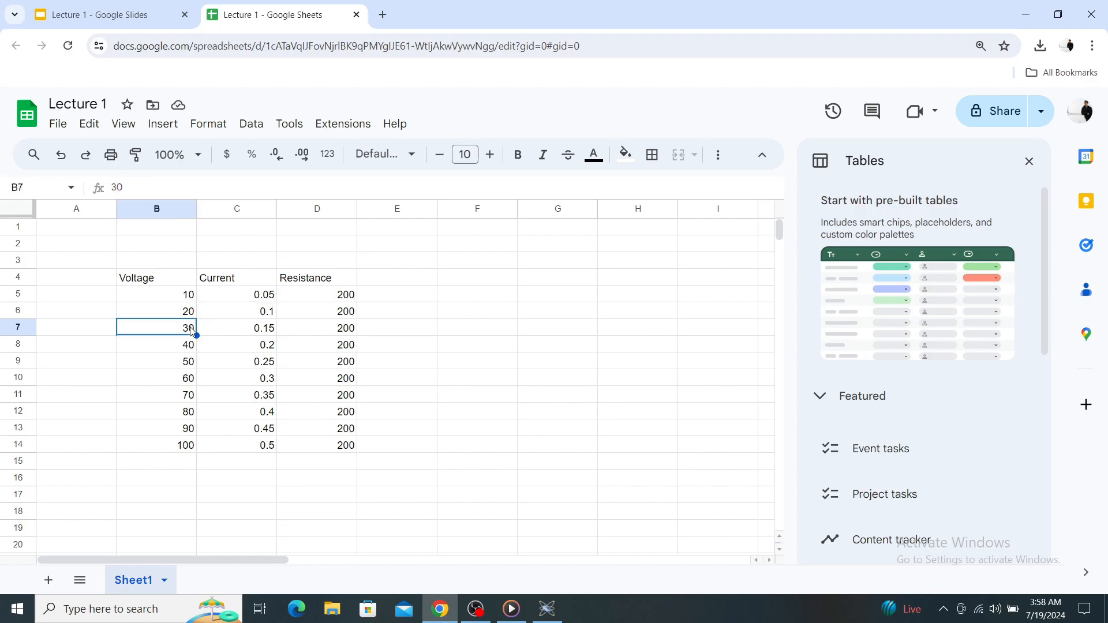
pyautogui.click(265, 332)
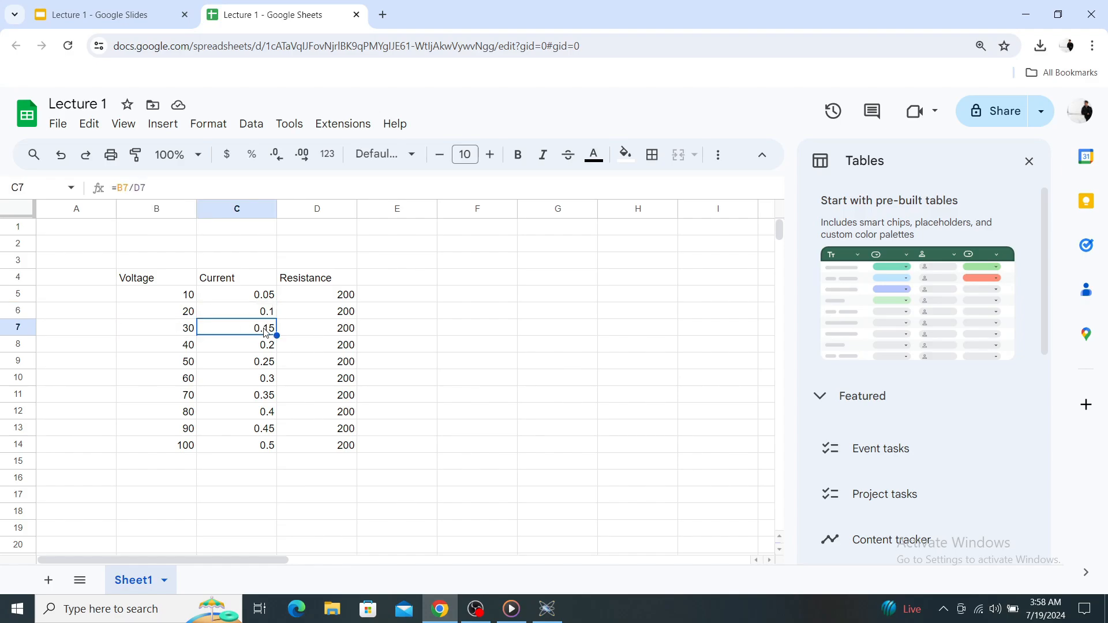
pyautogui.click(183, 348)
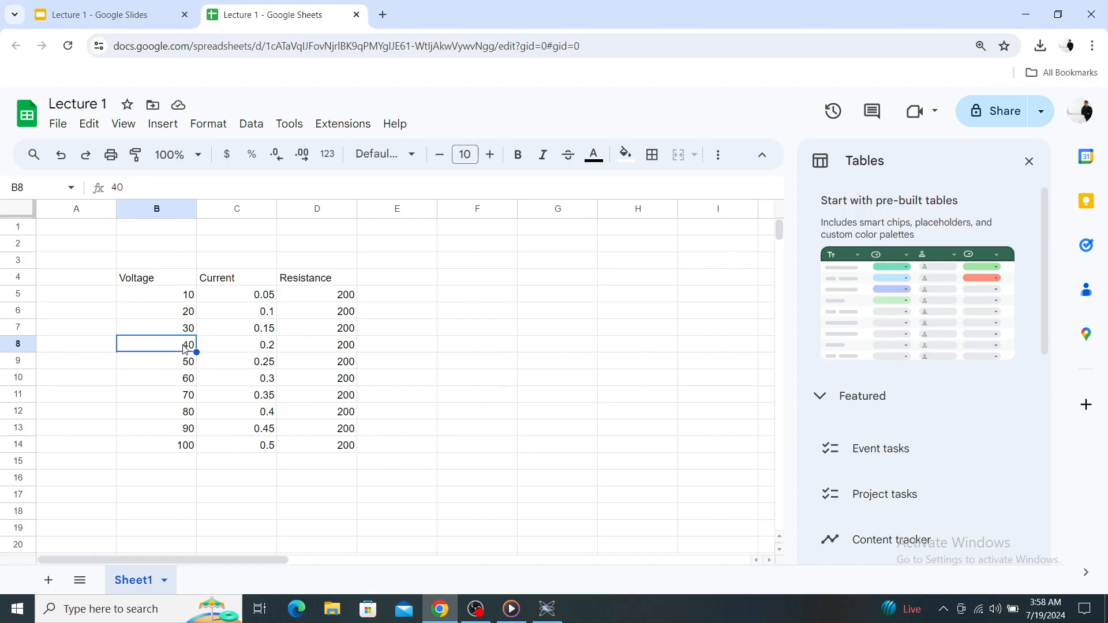
pyautogui.click(259, 346)
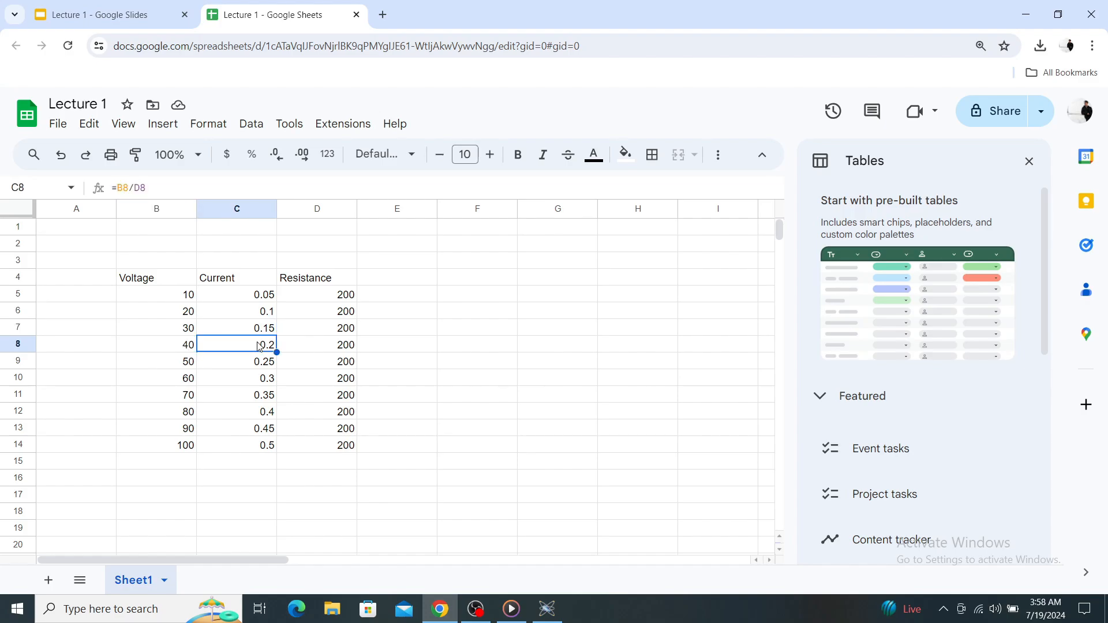
pyautogui.click(185, 363)
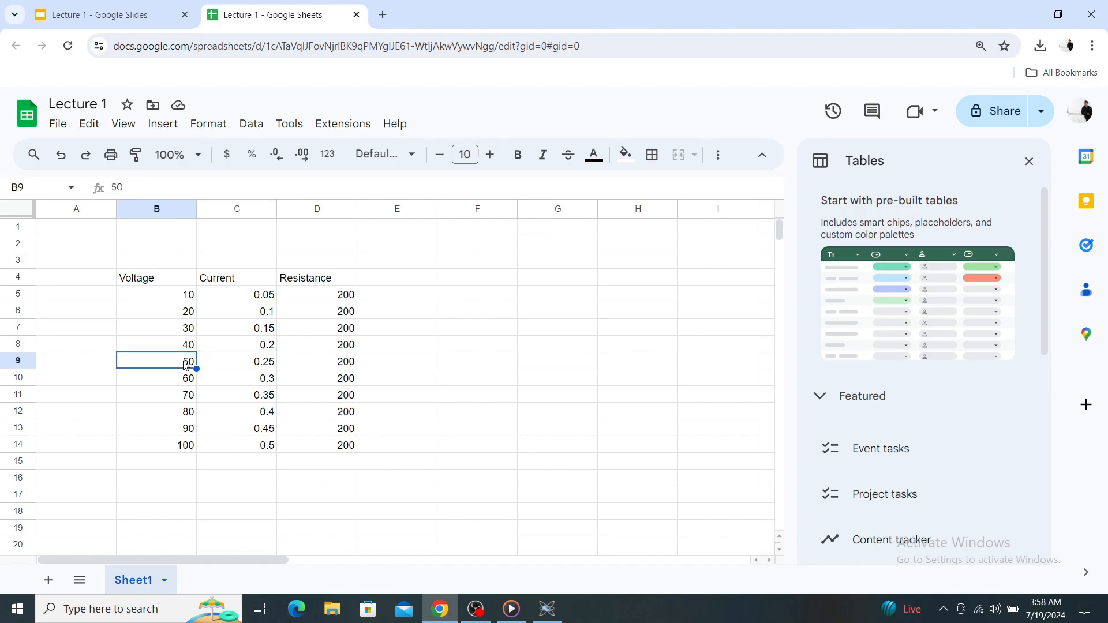
pyautogui.click(258, 371)
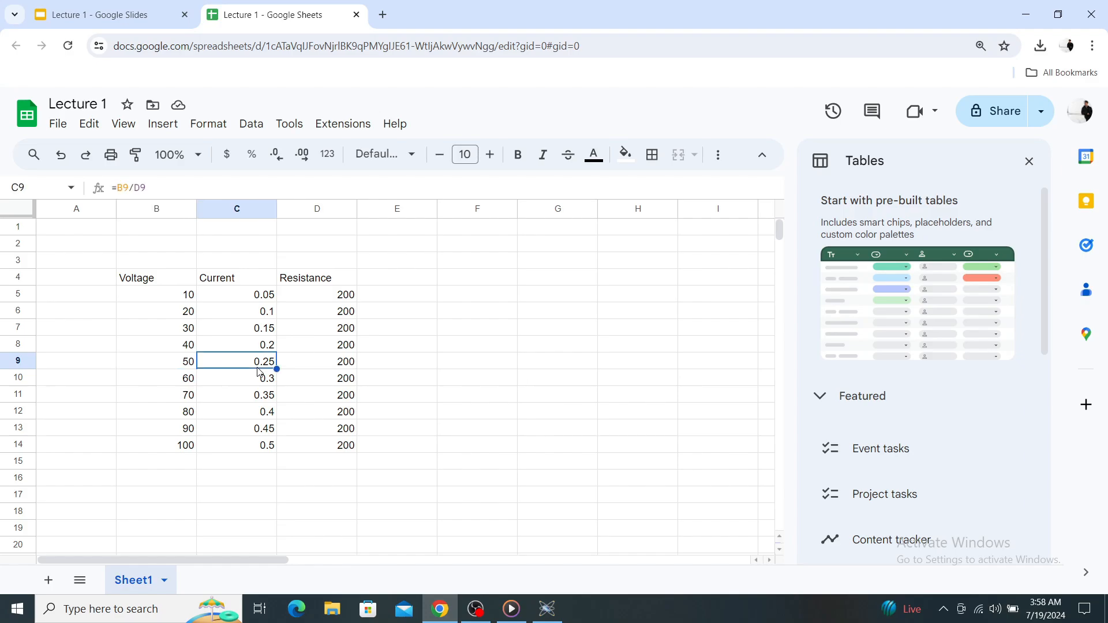
pyautogui.click(291, 471)
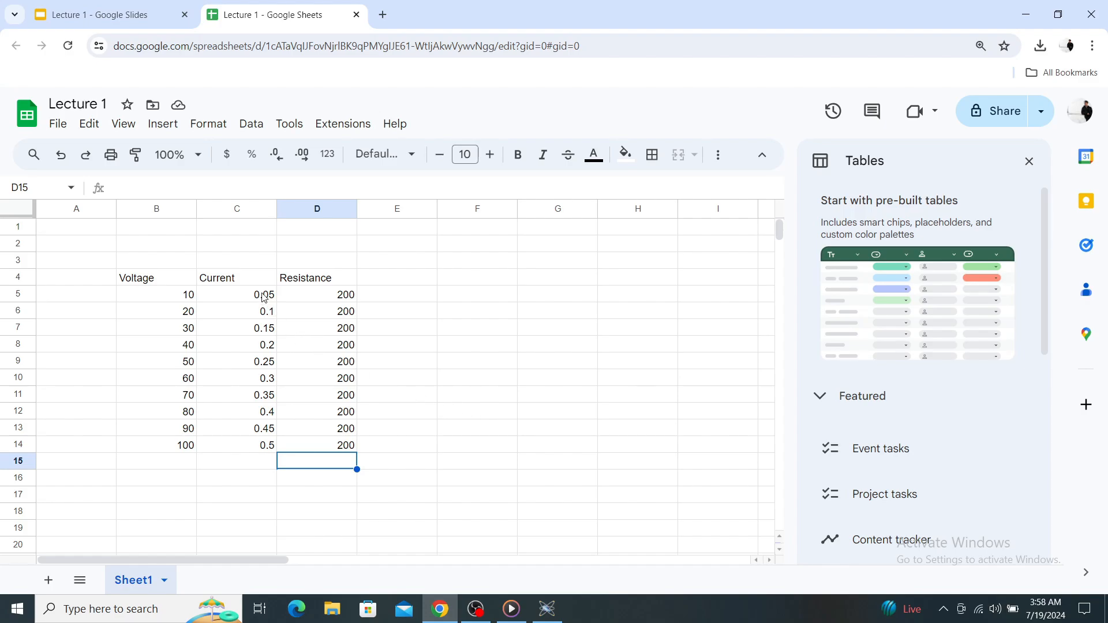
# Apply borders to all cells of the voltage, current and resistance table in B4:D14.
pyautogui.moveTo(263, 296); pyautogui.dragTo(274, 450)
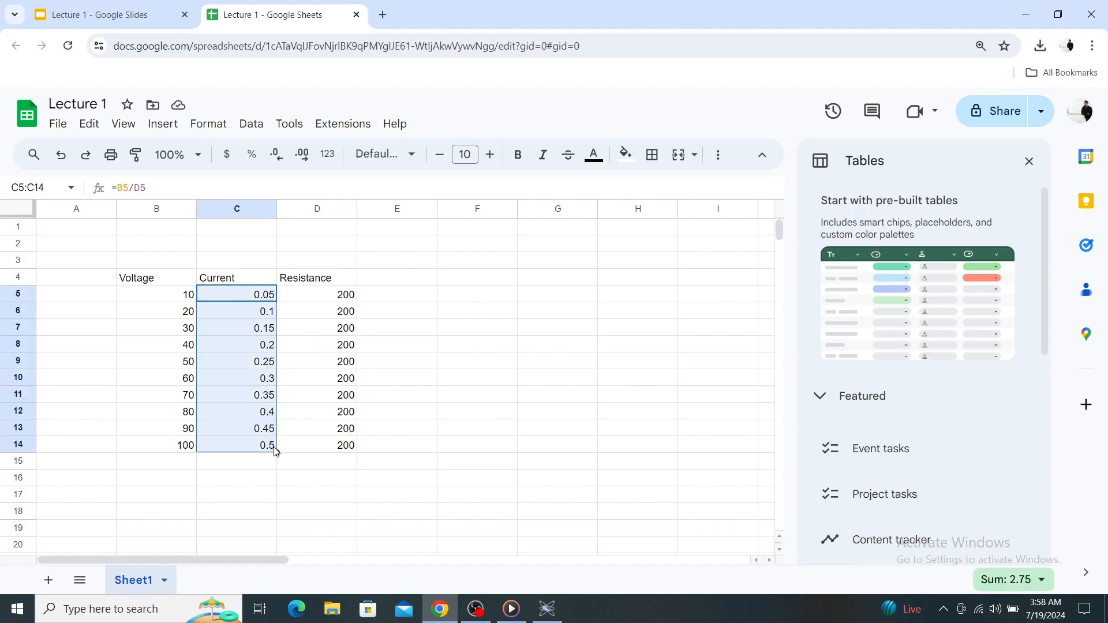
pyautogui.click(510, 396)
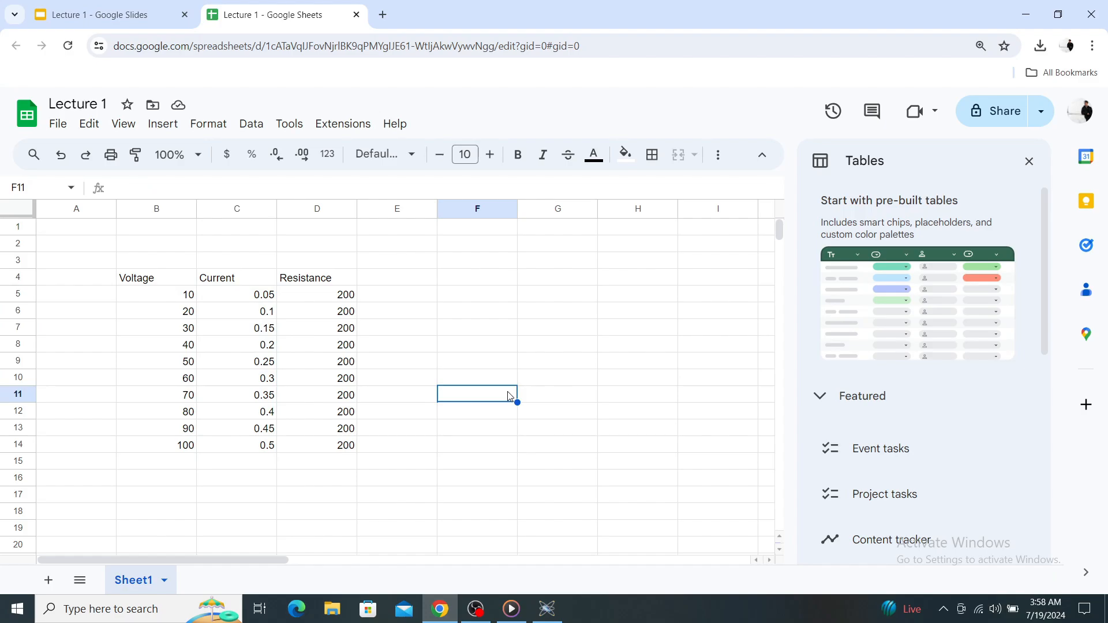
pyautogui.moveTo(138, 278); pyautogui.dragTo(344, 446)
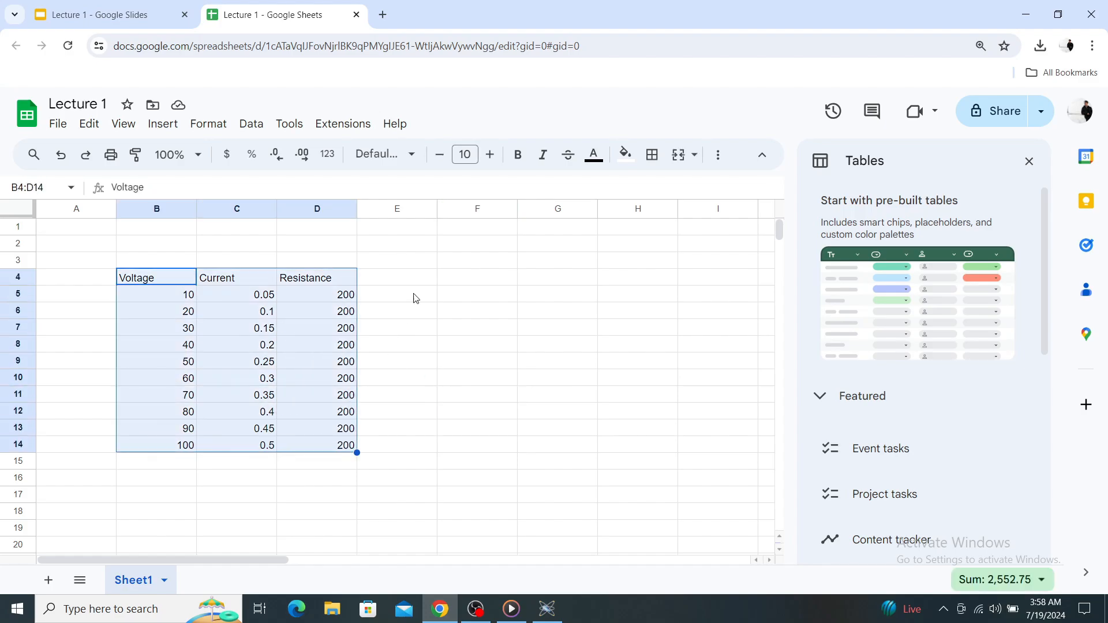
pyautogui.click(653, 155)
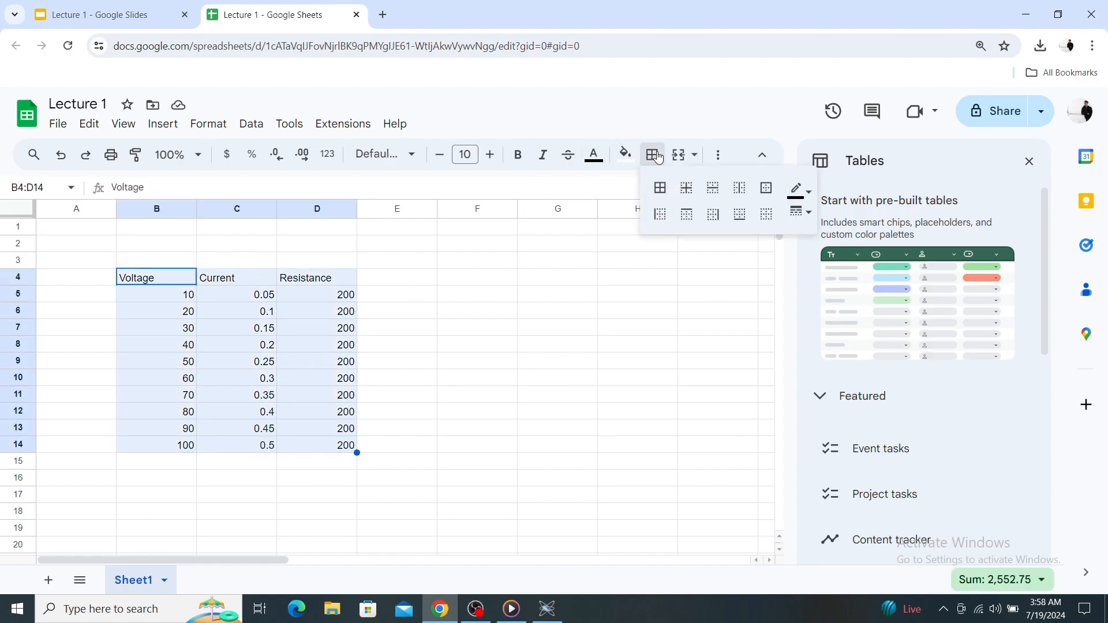
pyautogui.click(656, 183)
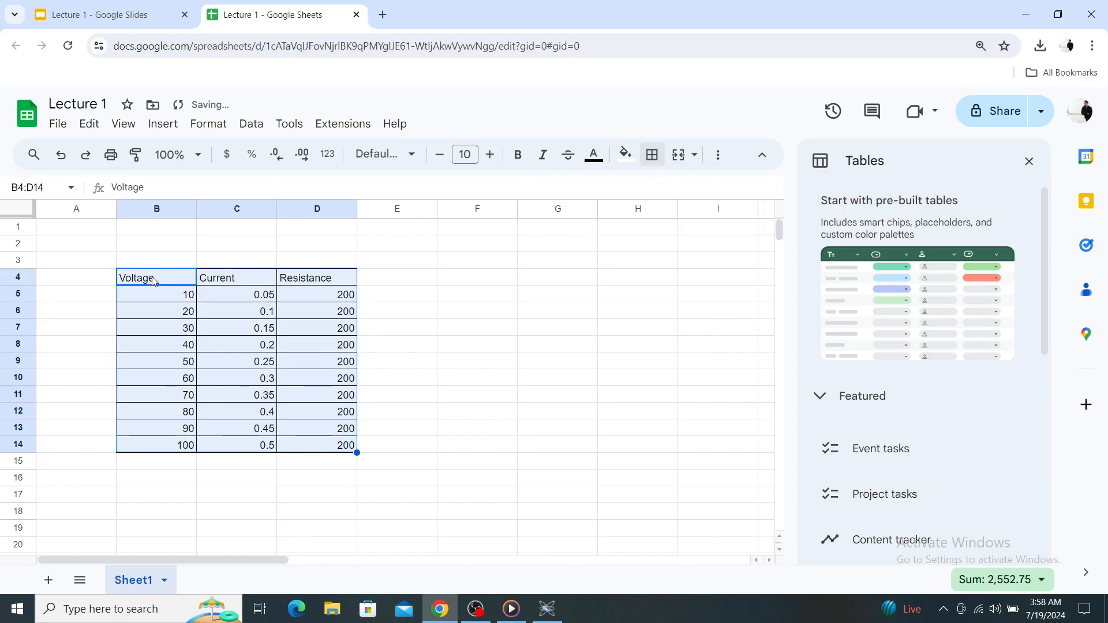
# Make the Voltage, Current and Resistance headers in B4:D4 bold with dark red text.
pyautogui.moveTo(154, 281); pyautogui.dragTo(310, 283)
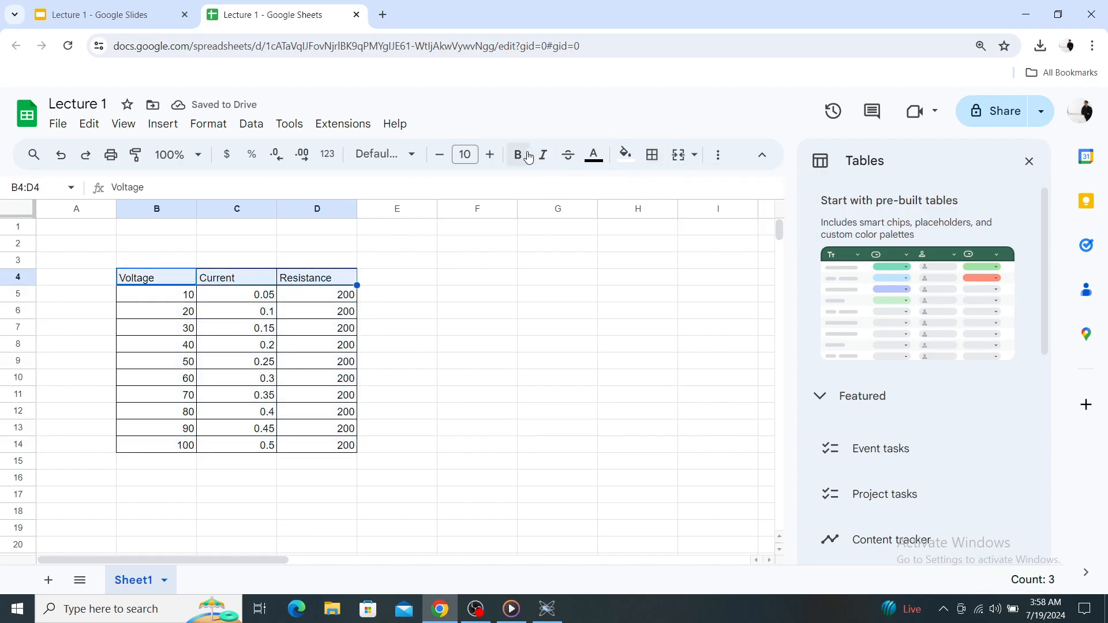
pyautogui.click(519, 155)
pyautogui.click(595, 154)
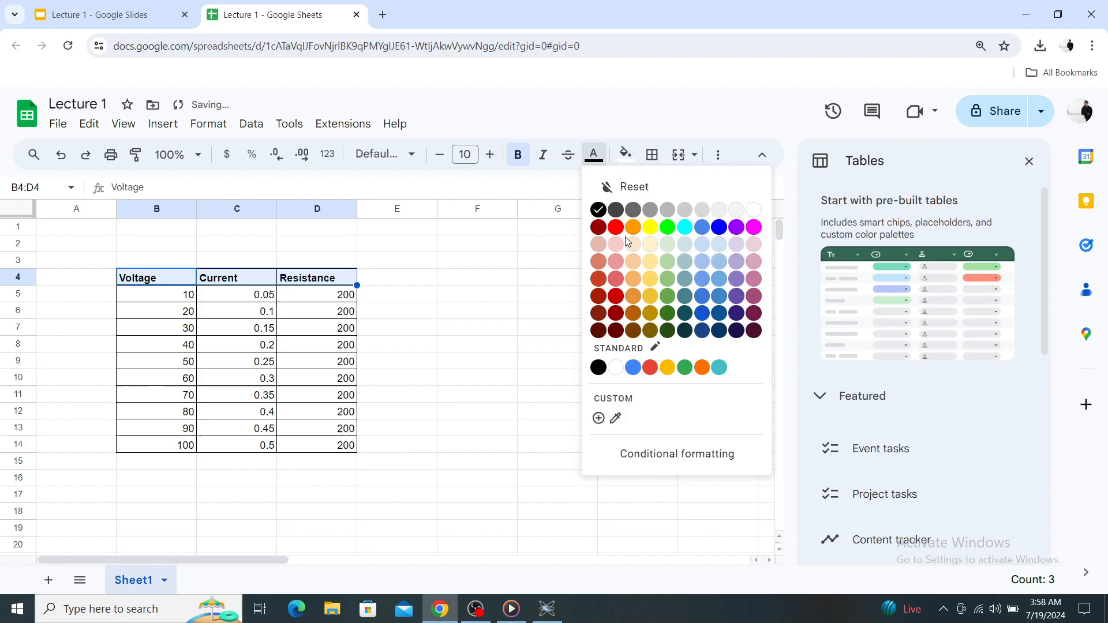
pyautogui.click(599, 228)
pyautogui.click(449, 247)
# Switch to Proteus, stop the running simulation, set battery B1 to 30V and run the simulation again.
pyautogui.hotkey('alt', 'Tab')
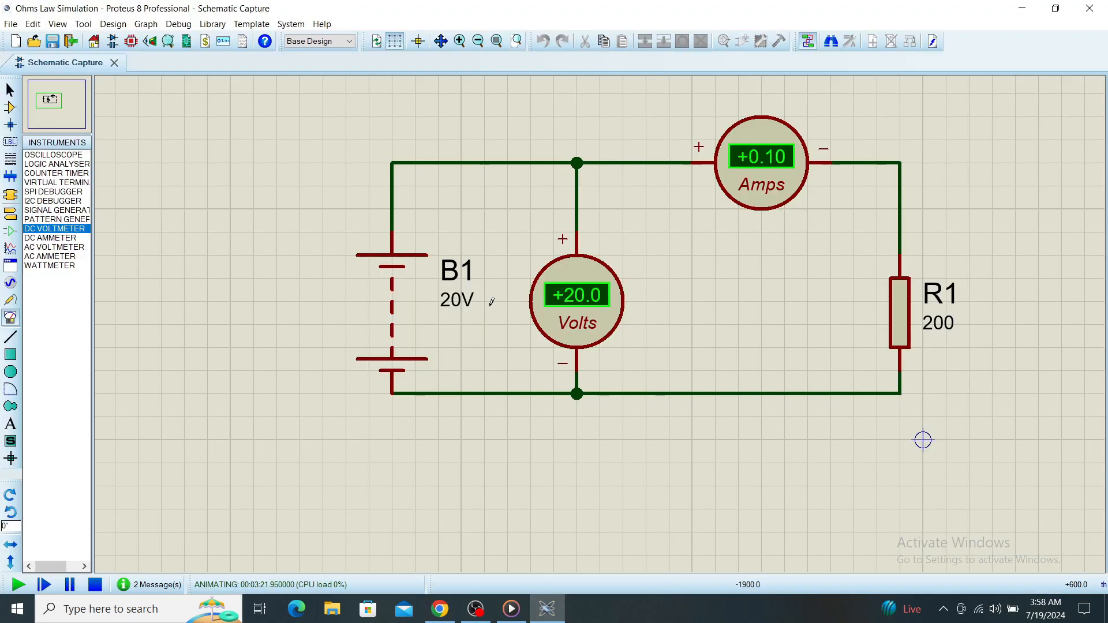
pyautogui.click(99, 587)
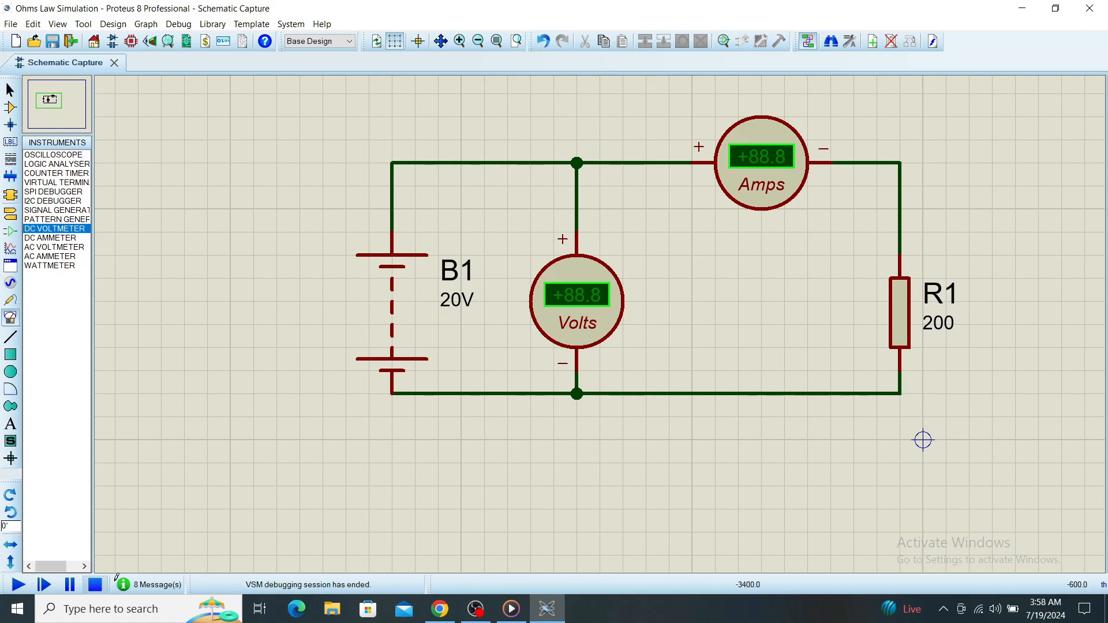
pyautogui.click(452, 300)
pyautogui.doubleClick(451, 301)
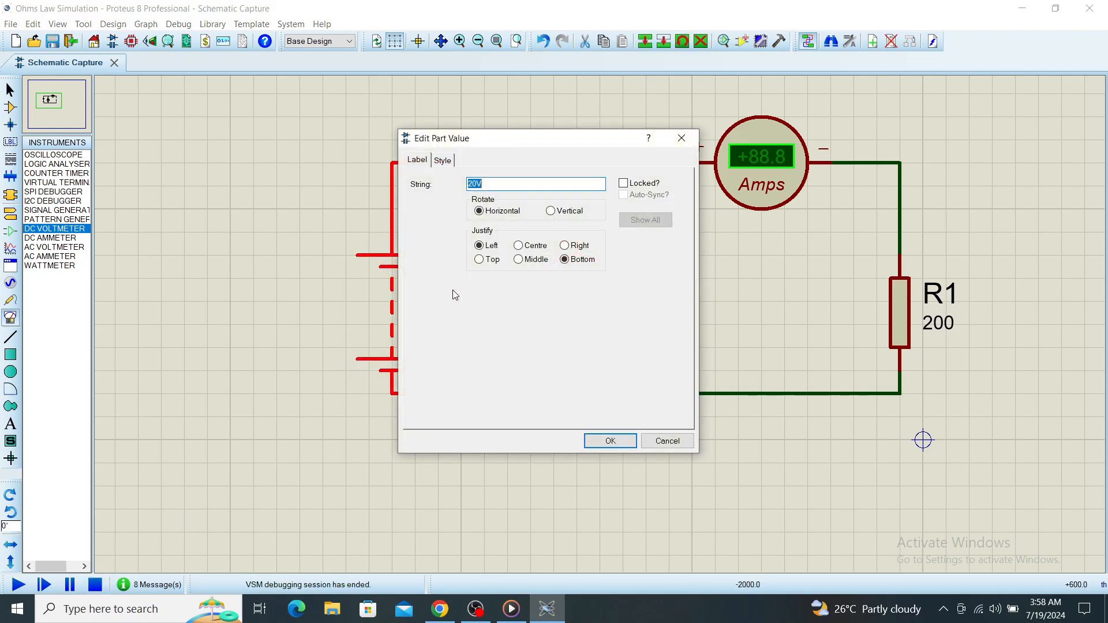
pyautogui.click(471, 184)
pyautogui.click(610, 441)
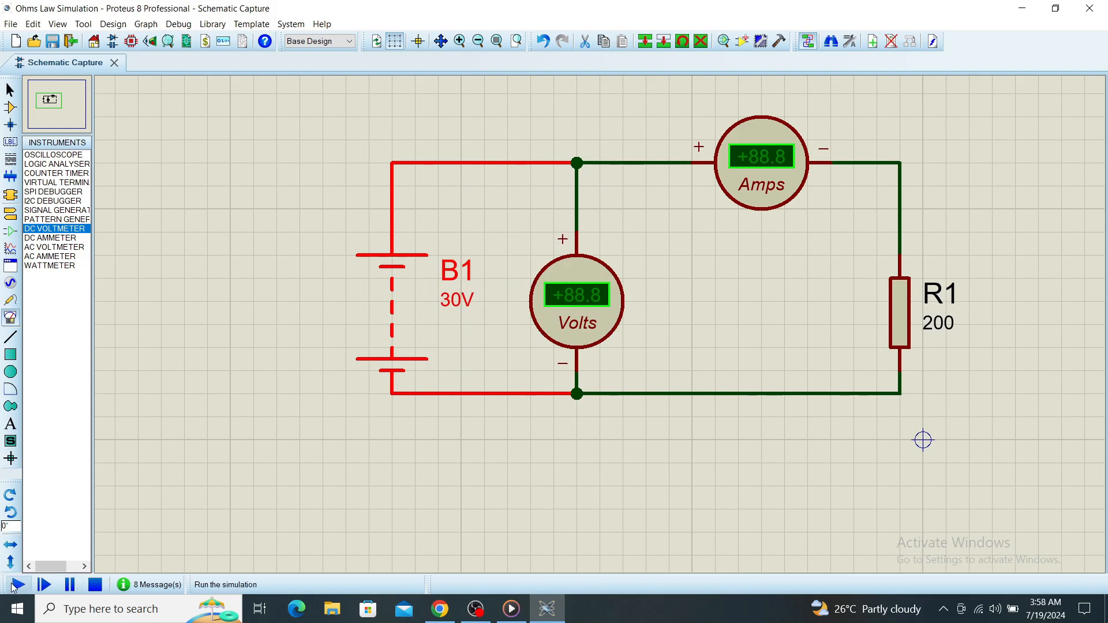
pyautogui.click(16, 585)
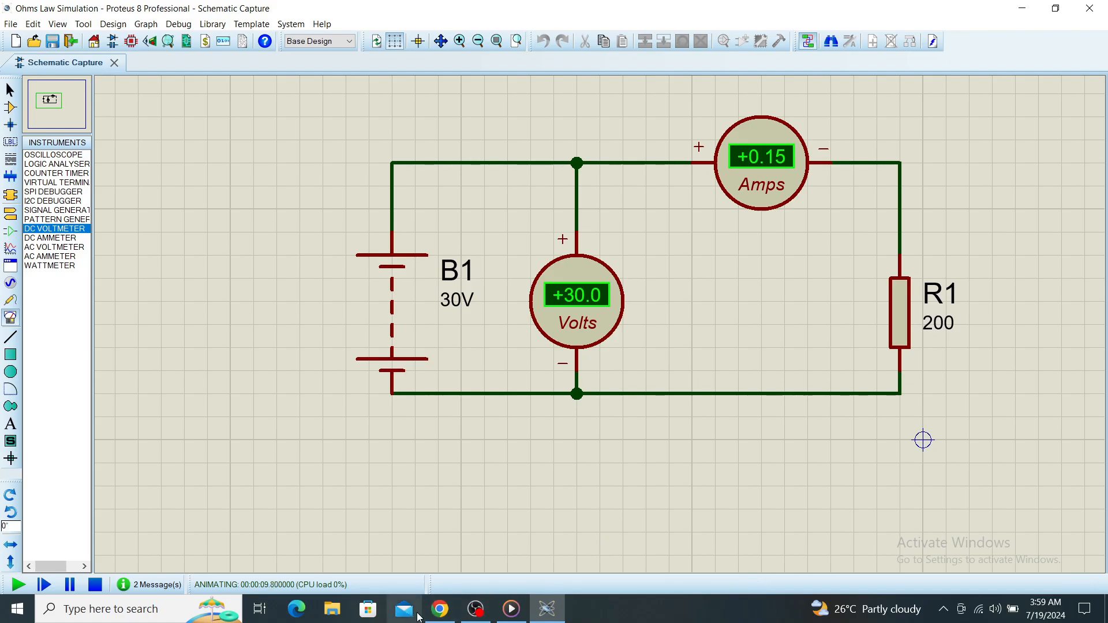
# Switch to Google Sheets and compare the voltage and current in row 7 with the simulated meter readings.
pyautogui.click(441, 609)
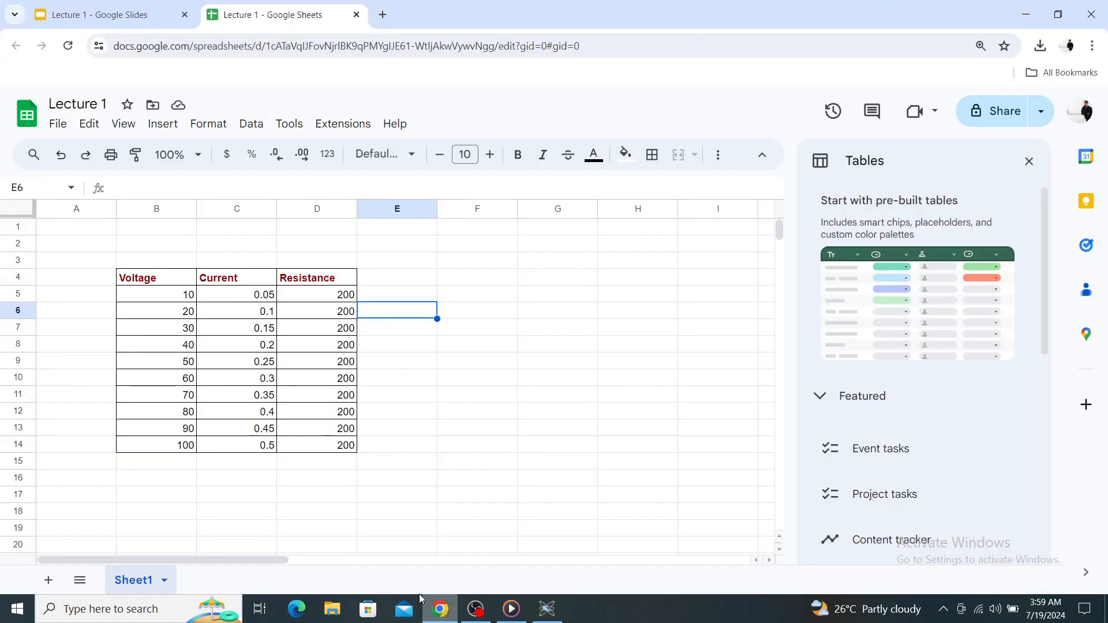
pyautogui.click(179, 328)
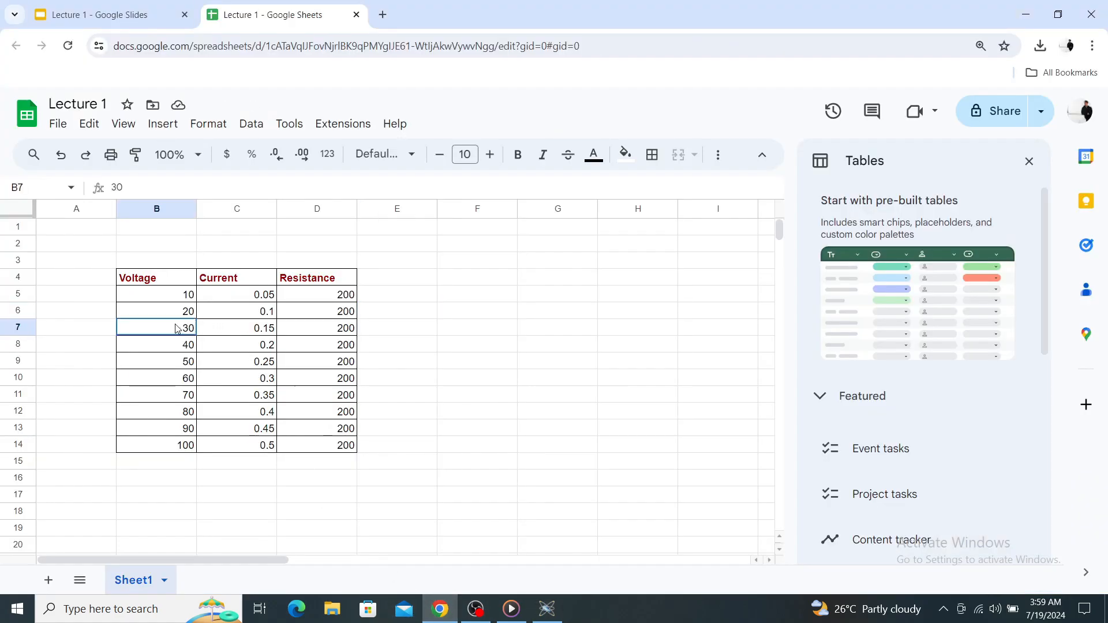
pyautogui.click(249, 333)
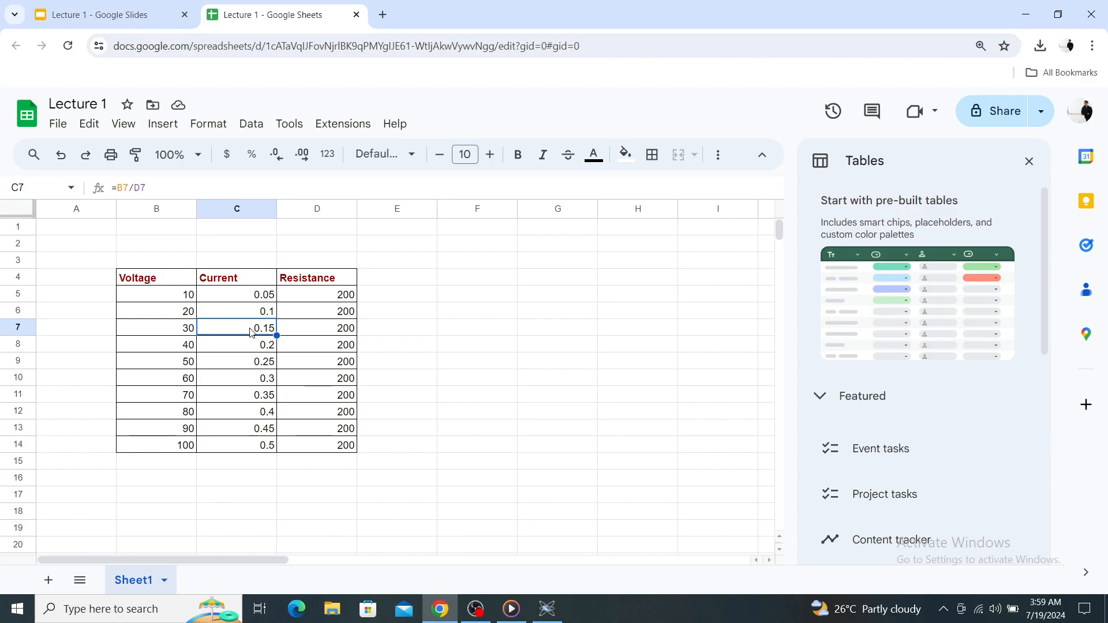
# Return to Proteus, stop the simulation, set battery B1 to 60V and rerun the simulation.
pyautogui.click(547, 609)
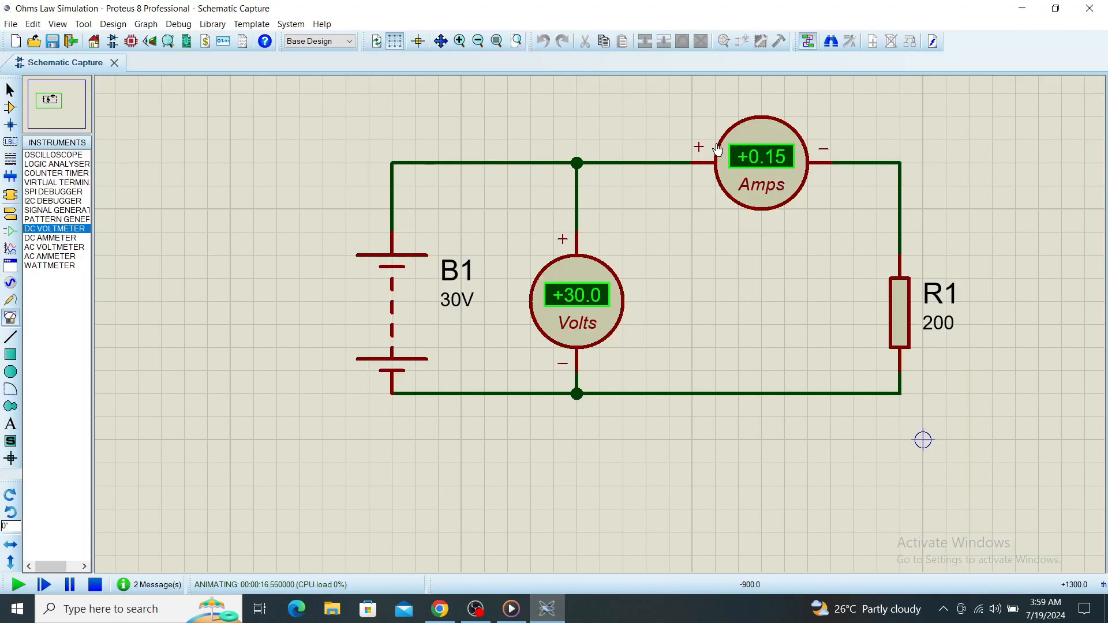
pyautogui.click(96, 585)
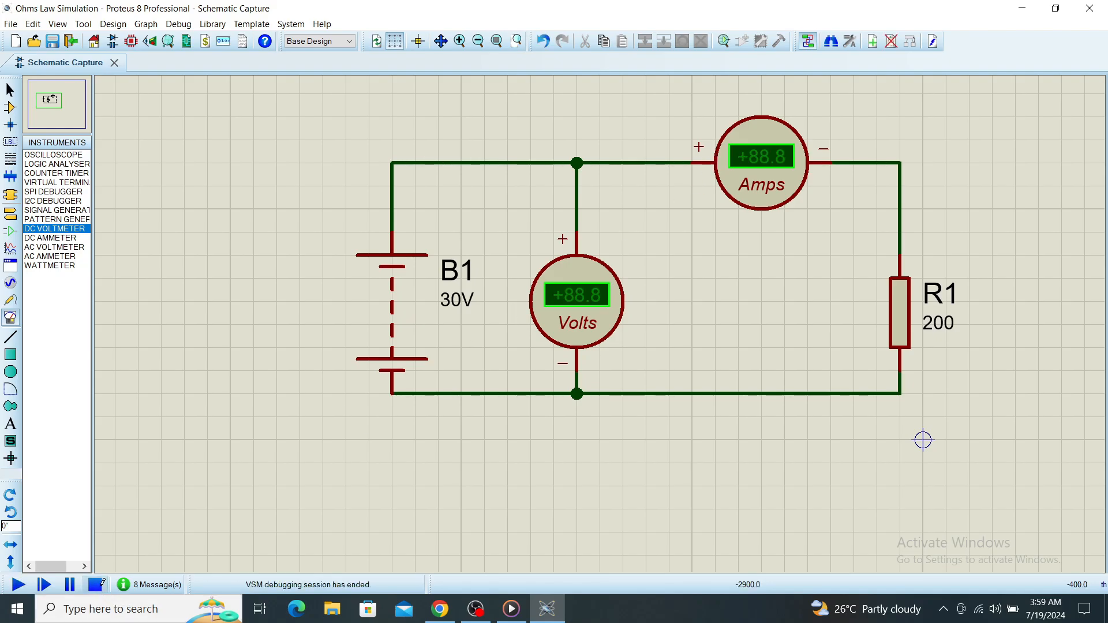
pyautogui.doubleClick(451, 306)
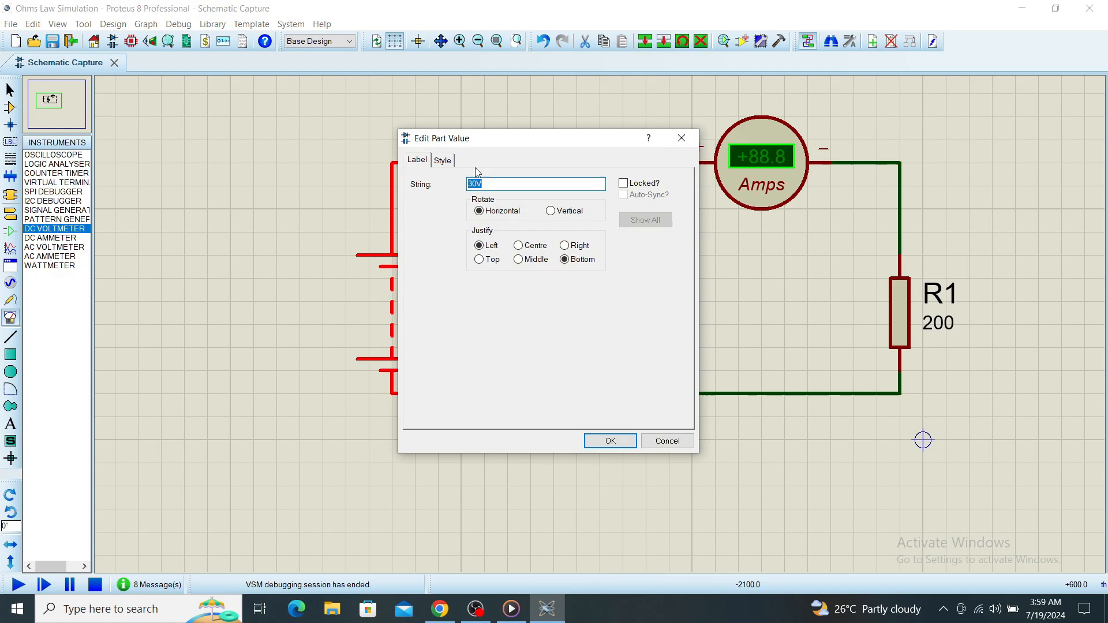
pyautogui.click(478, 185)
pyautogui.moveTo(478, 185); pyautogui.dragTo(468, 185)
pyautogui.write('6')
pyautogui.press('Return')
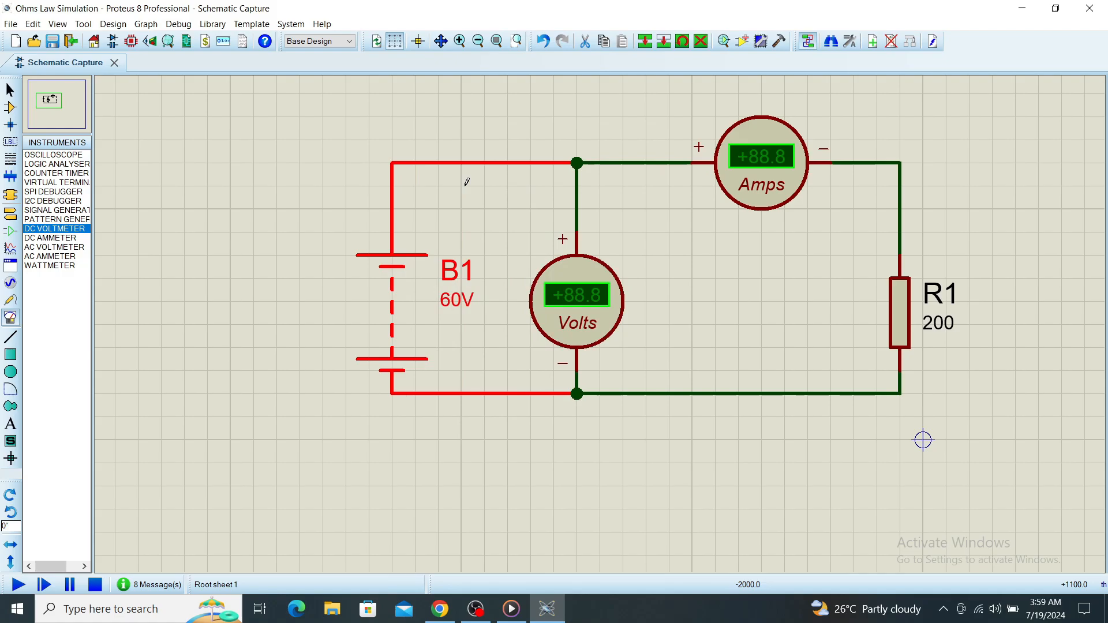
pyautogui.click(17, 586)
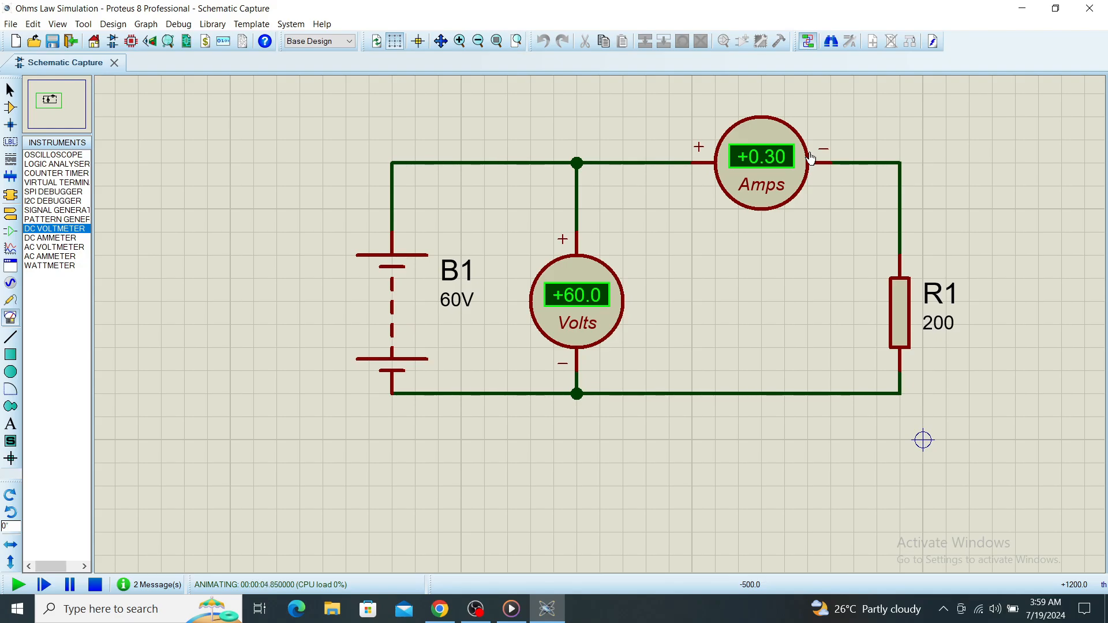
# Switch to Google Sheets and check the voltage and current pairs in B10:C10 and B14:C14.
pyautogui.click(440, 609)
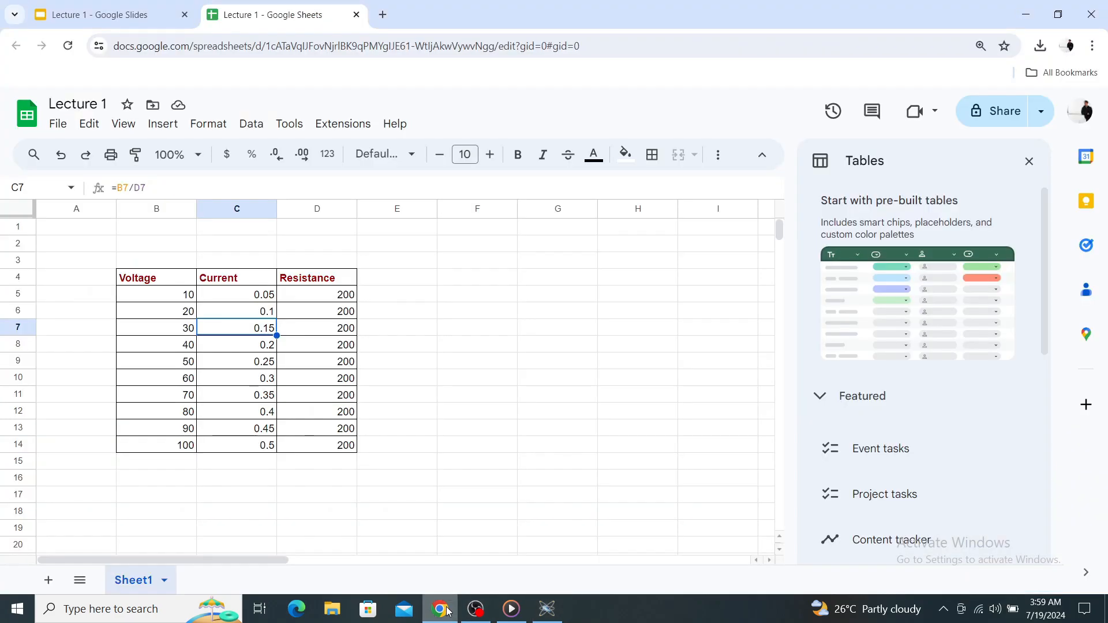
pyautogui.moveTo(190, 380); pyautogui.dragTo(251, 380)
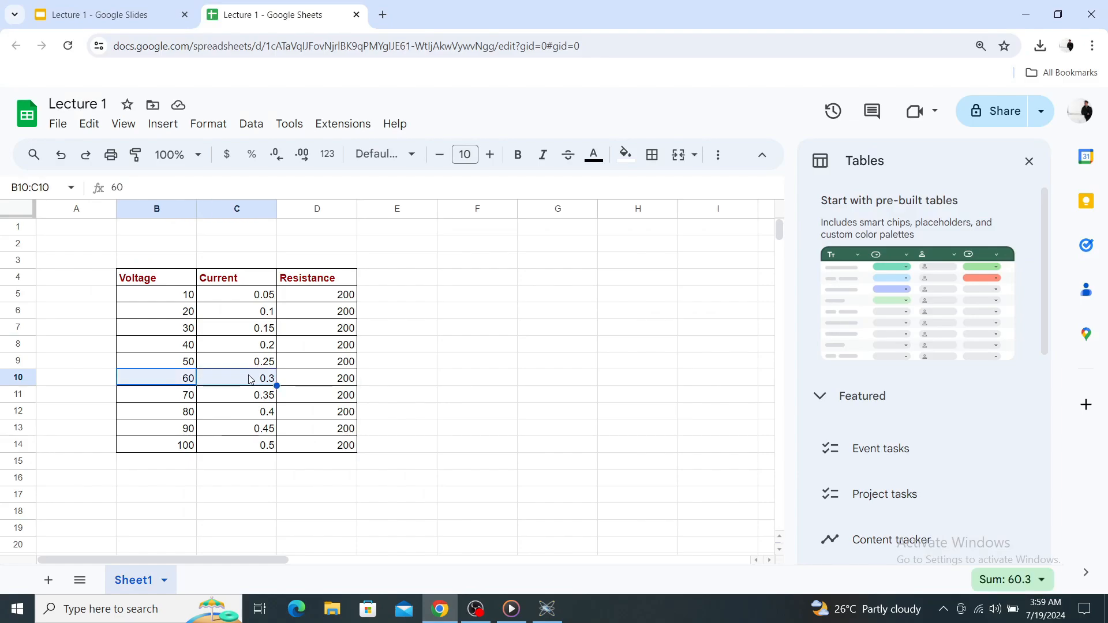
pyautogui.click(258, 381)
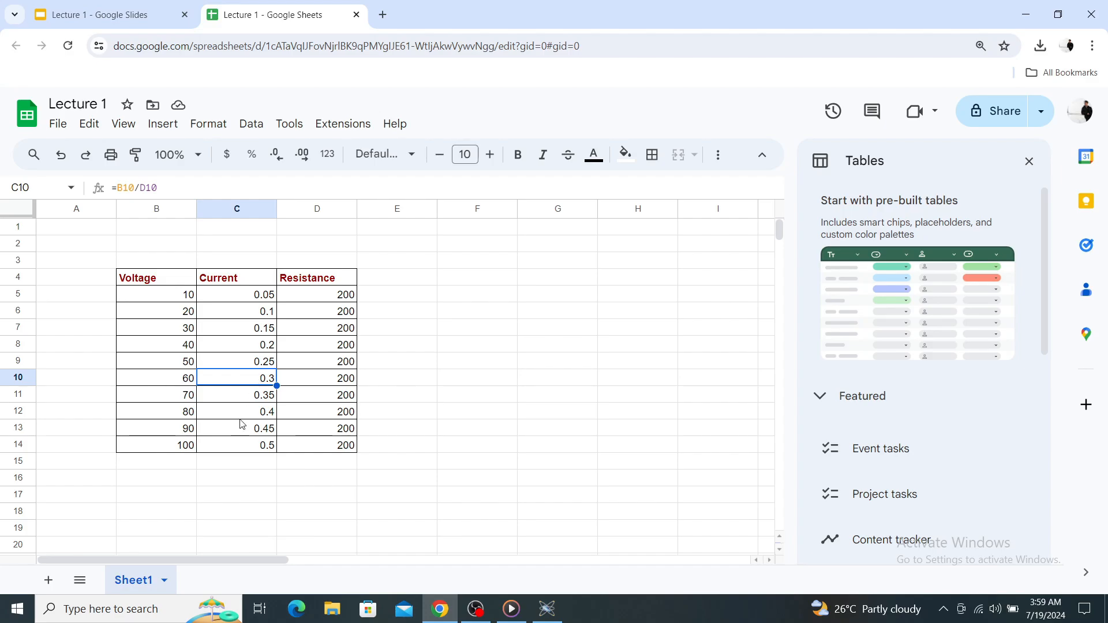
pyautogui.click(167, 450)
pyautogui.moveTo(166, 447); pyautogui.dragTo(248, 449)
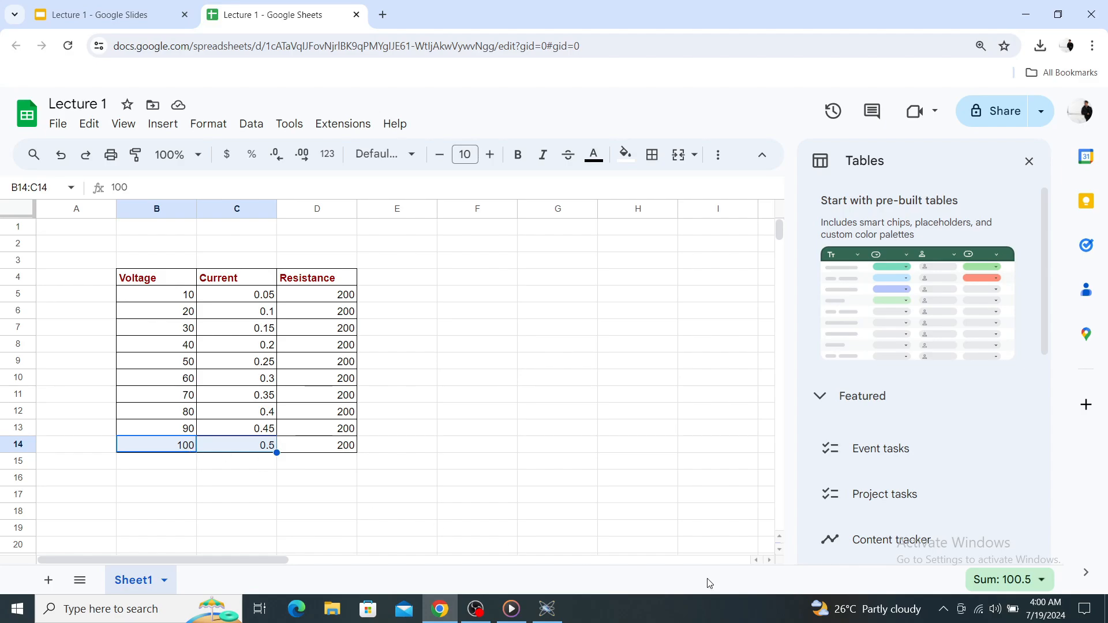
# Return to Proteus, set battery B1 to 100V, run the simulation to read the meters, and stop it.
pyautogui.click(548, 609)
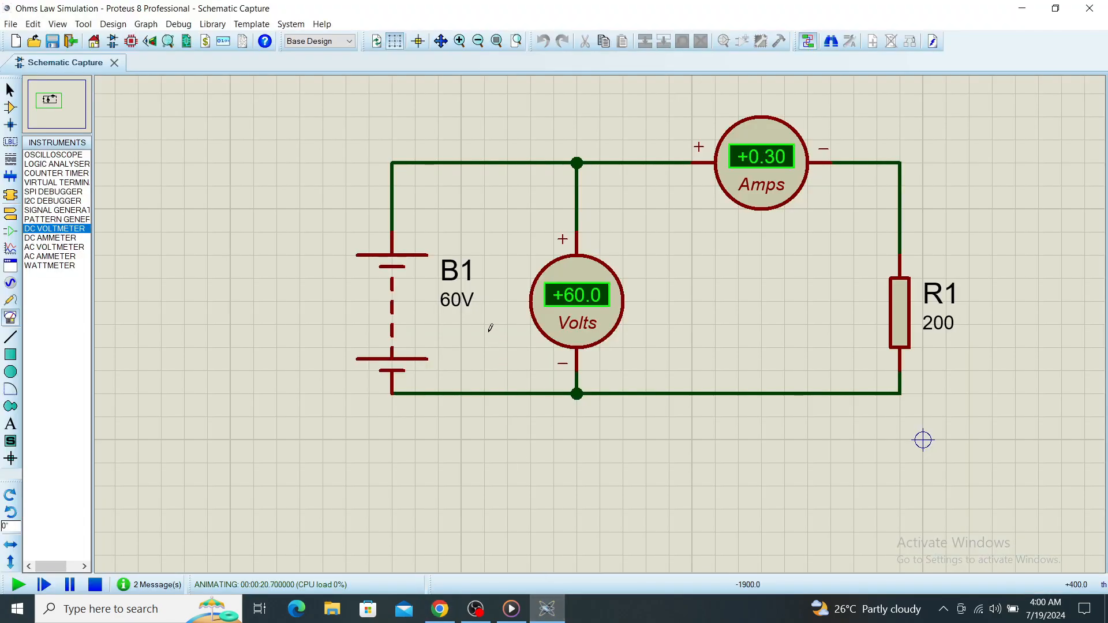
pyautogui.doubleClick(452, 306)
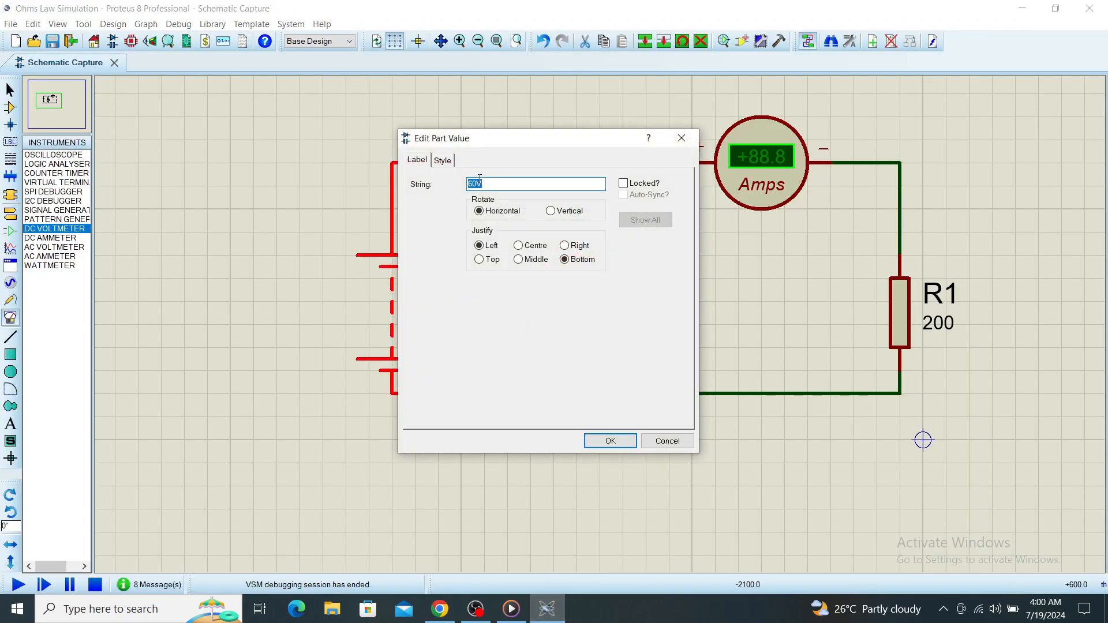
pyautogui.moveTo(480, 181); pyautogui.dragTo(466, 183)
pyautogui.write('10')
pyautogui.press('Return')
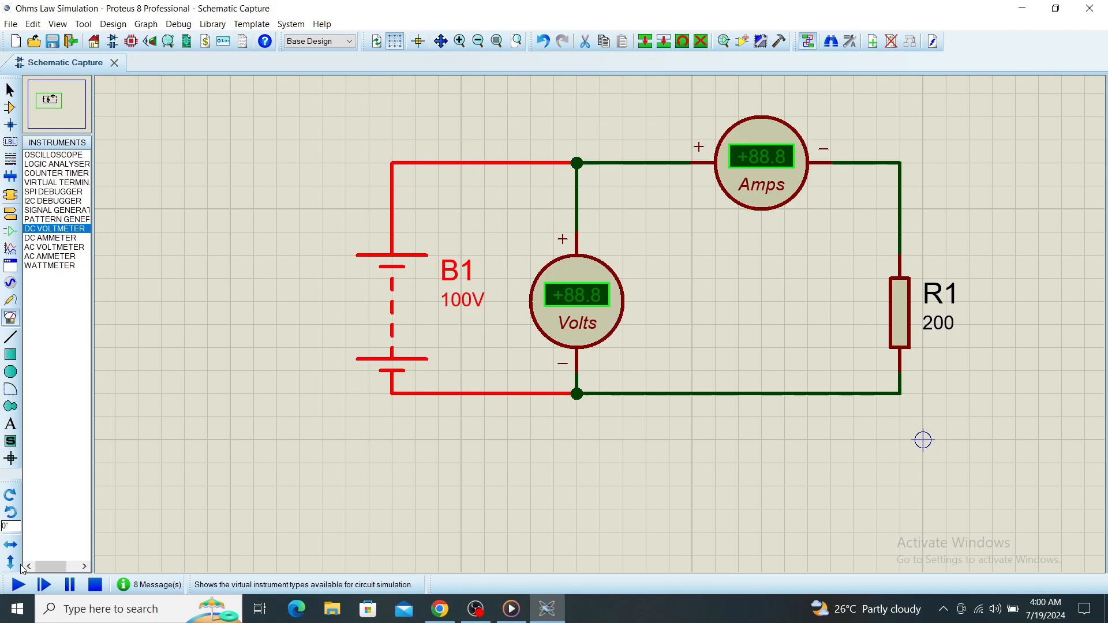
pyautogui.click(19, 585)
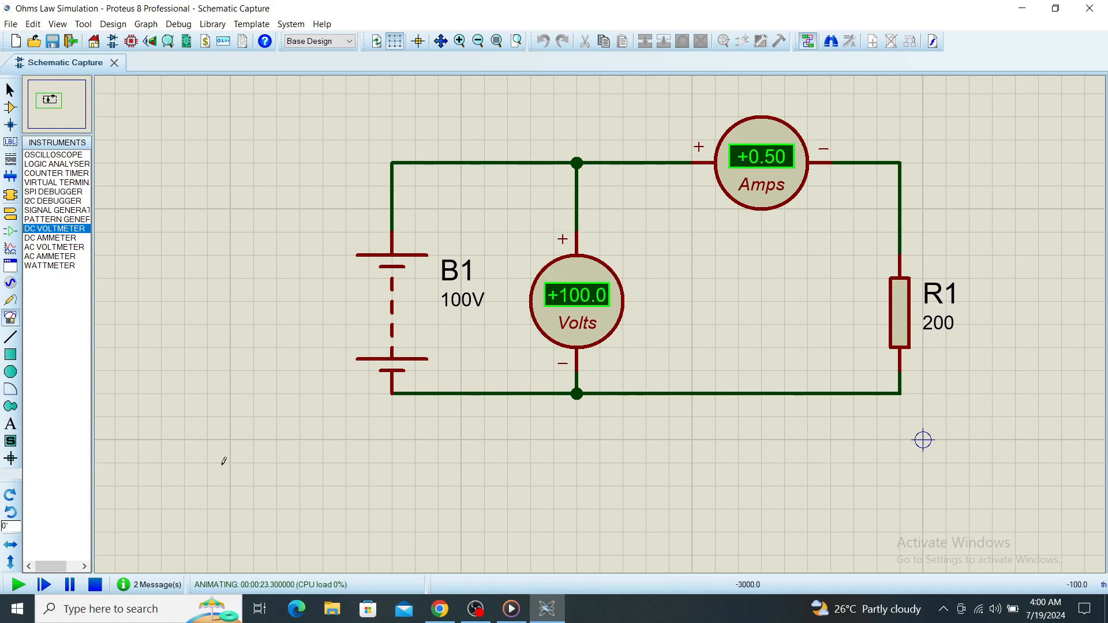
pyautogui.click(95, 584)
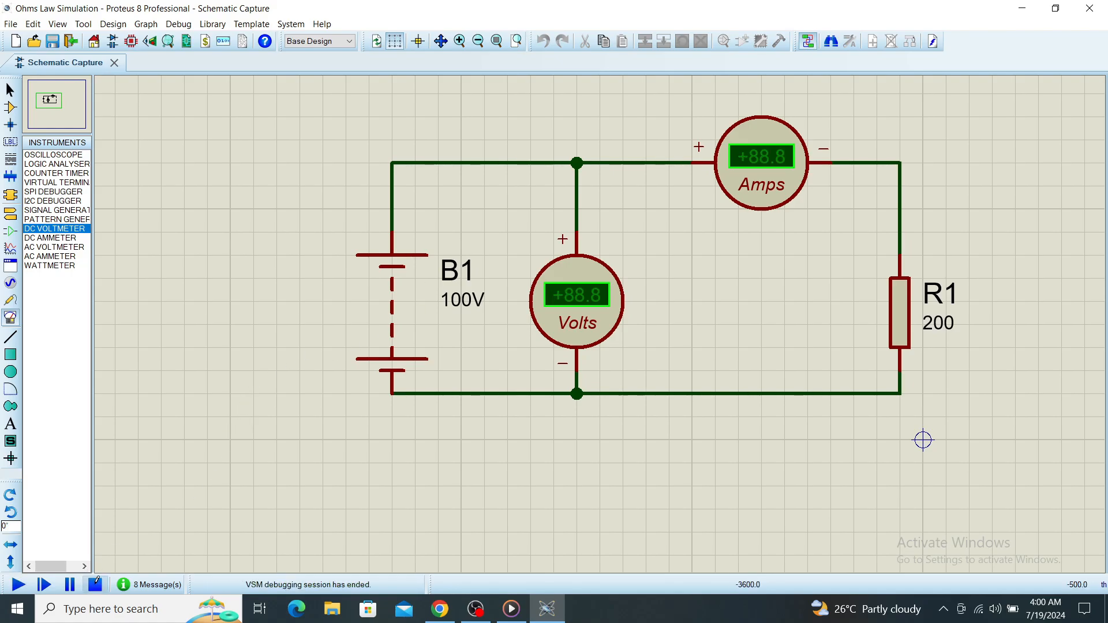
# Switch to Google Sheets, insert a line chart of current against voltage from B4:C14, and move it off the table toward the right.
pyautogui.click(440, 609)
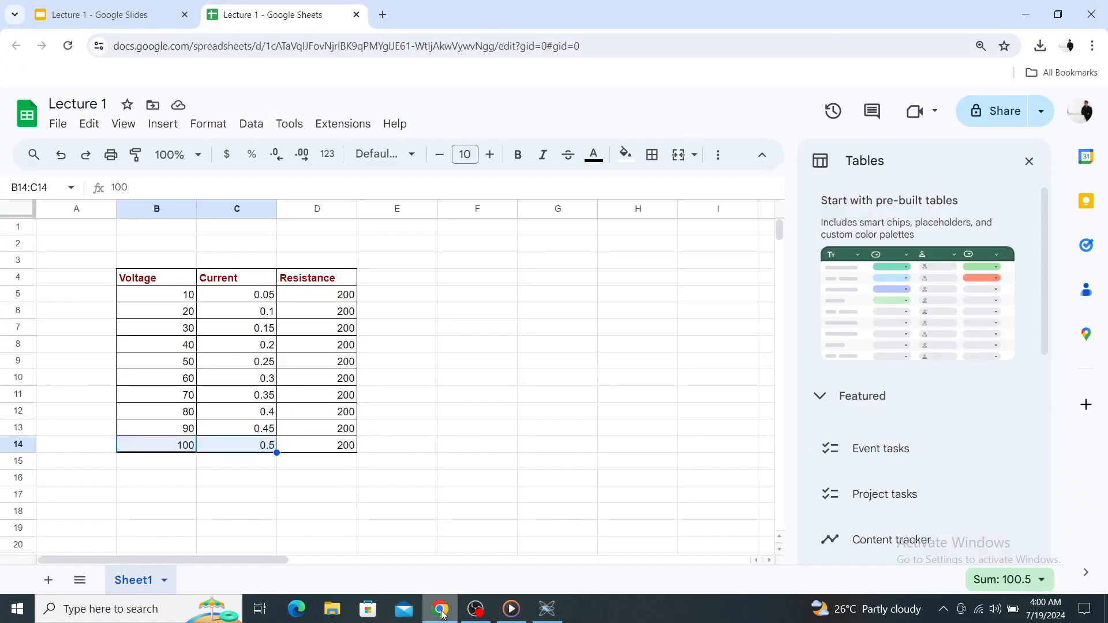
pyautogui.click(470, 465)
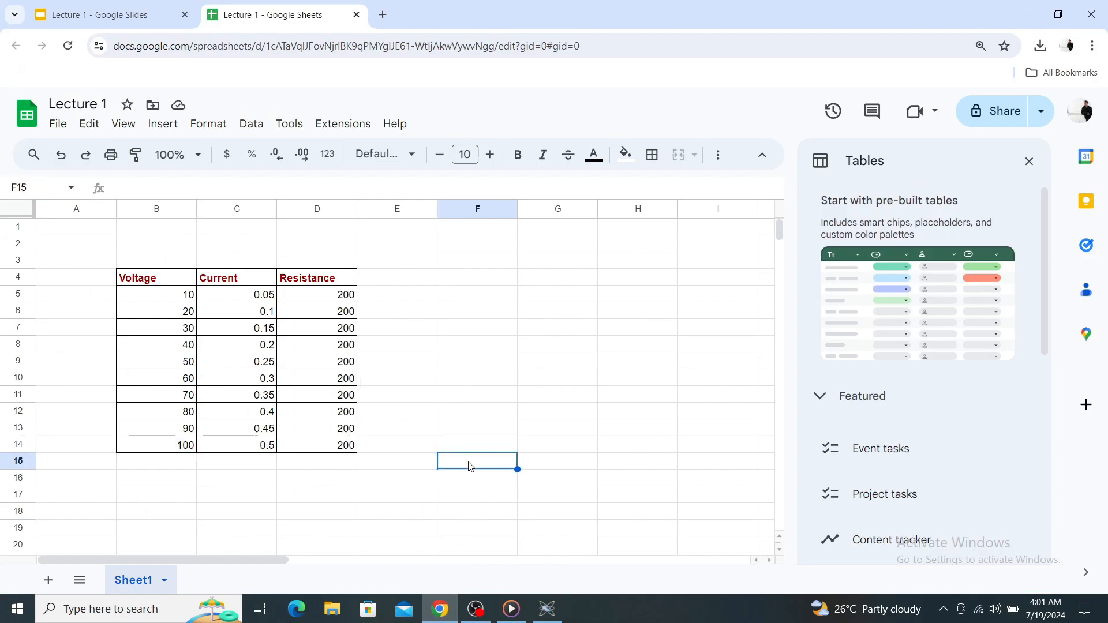
pyautogui.click(143, 283)
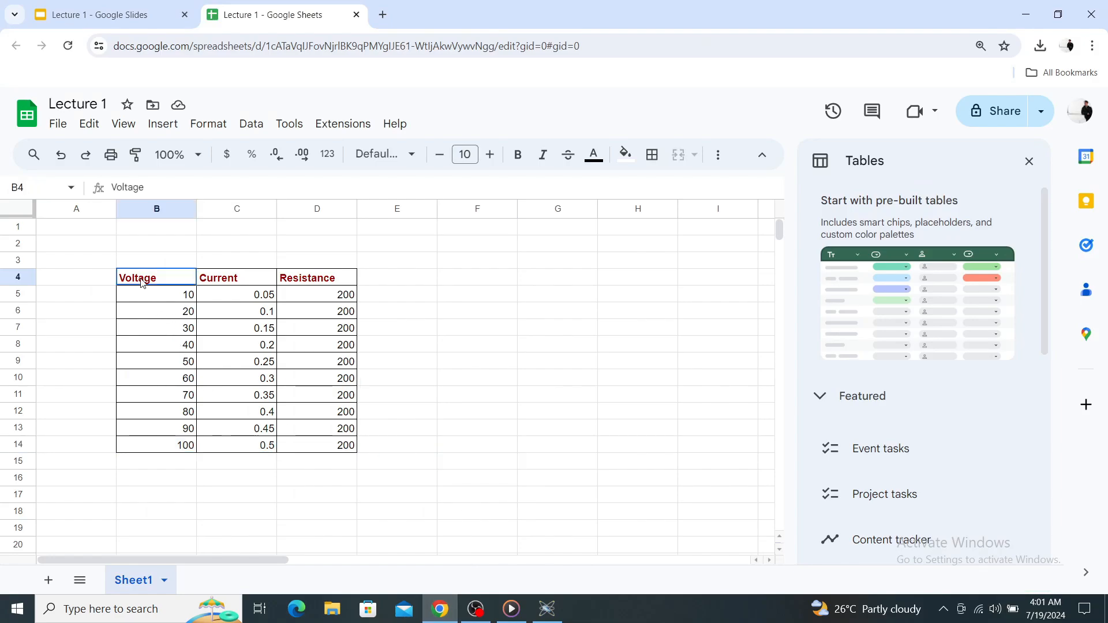
pyautogui.moveTo(143, 299); pyautogui.dragTo(220, 454)
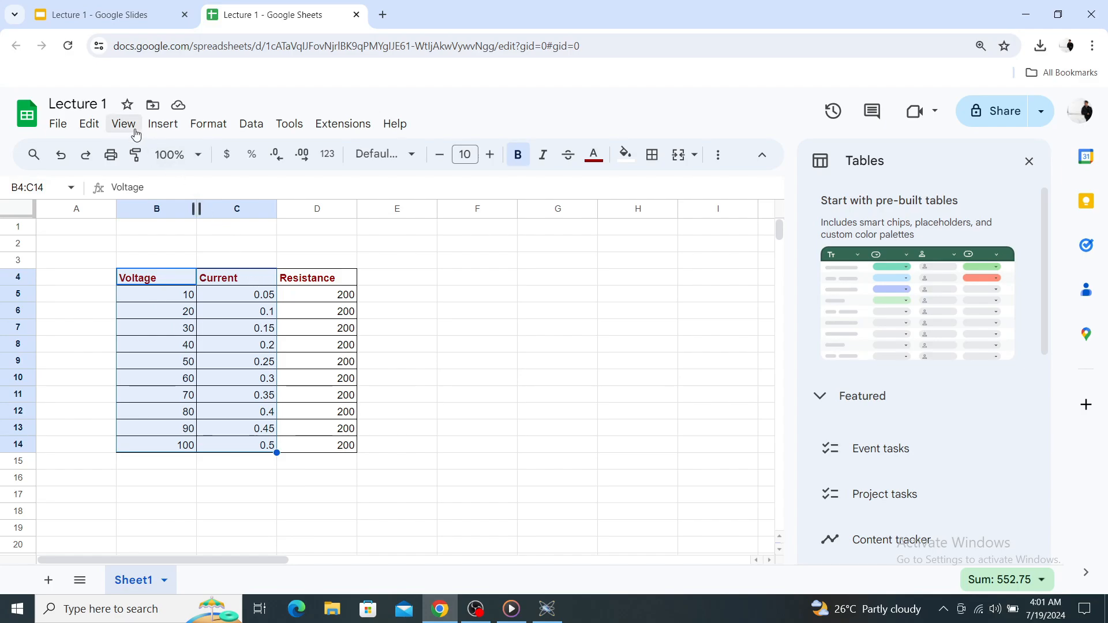
pyautogui.click(156, 127)
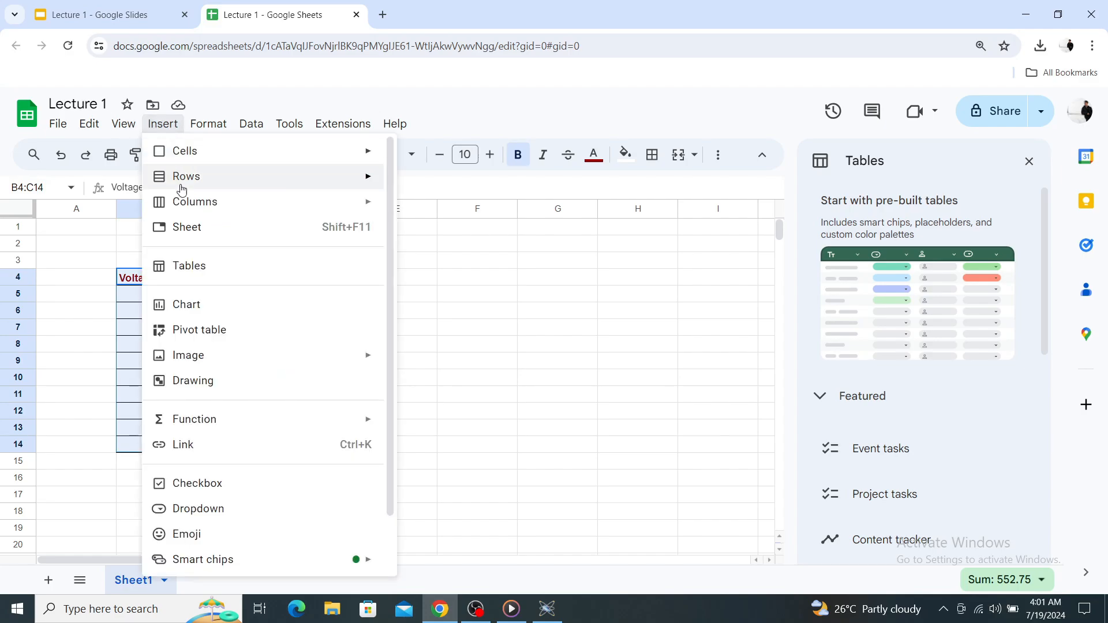
pyautogui.click(202, 306)
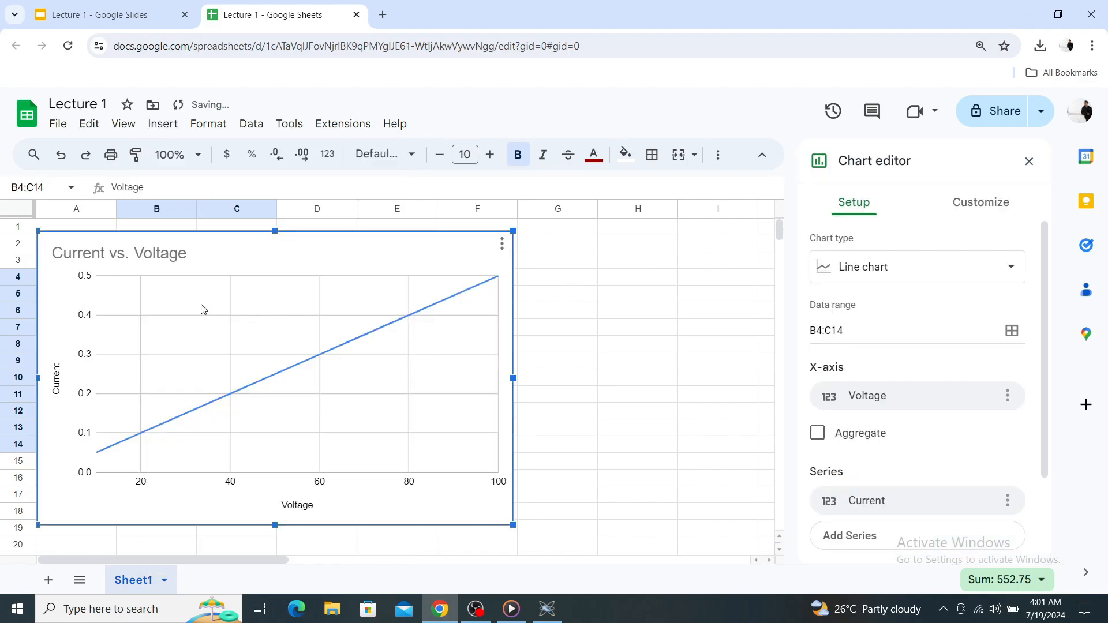
pyautogui.moveTo(201, 309); pyautogui.dragTo(296, 307)
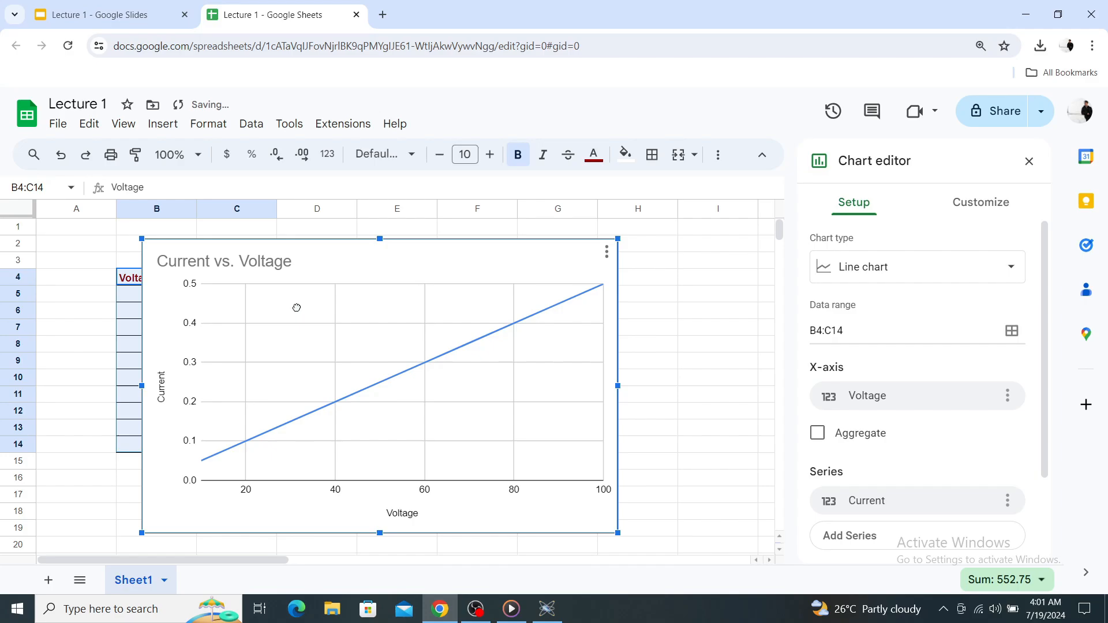